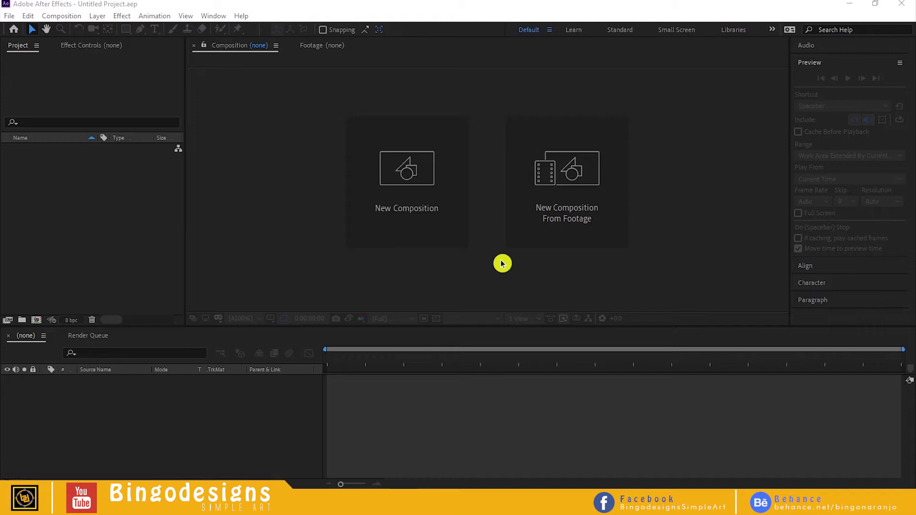
Create a 1920×1080, 30 fps, 0:00:03:02 composition named 'sport car animation'
left_click(418, 186)
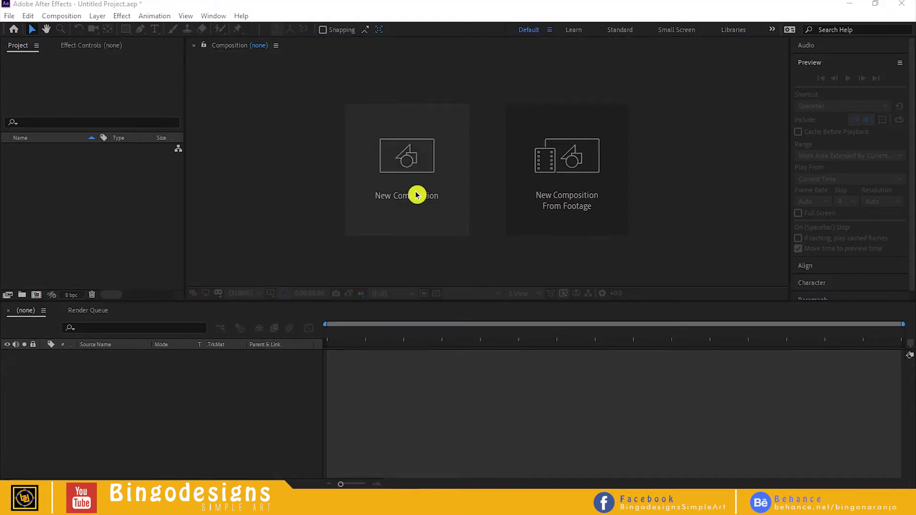
left_click(417, 194)
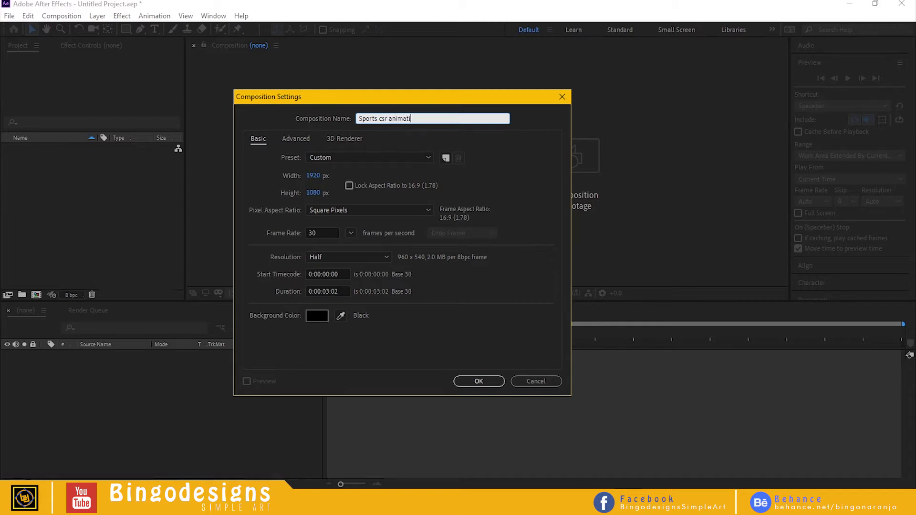
key("Return")
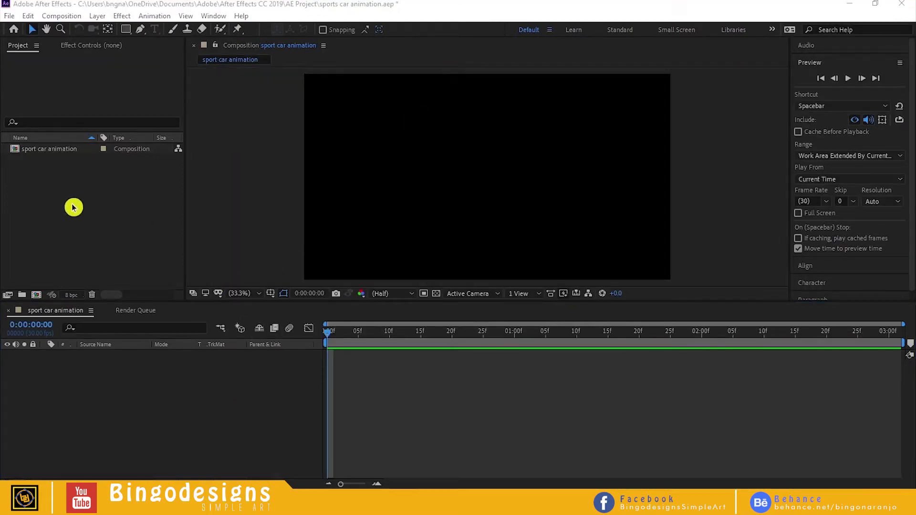
right_click(72, 206)
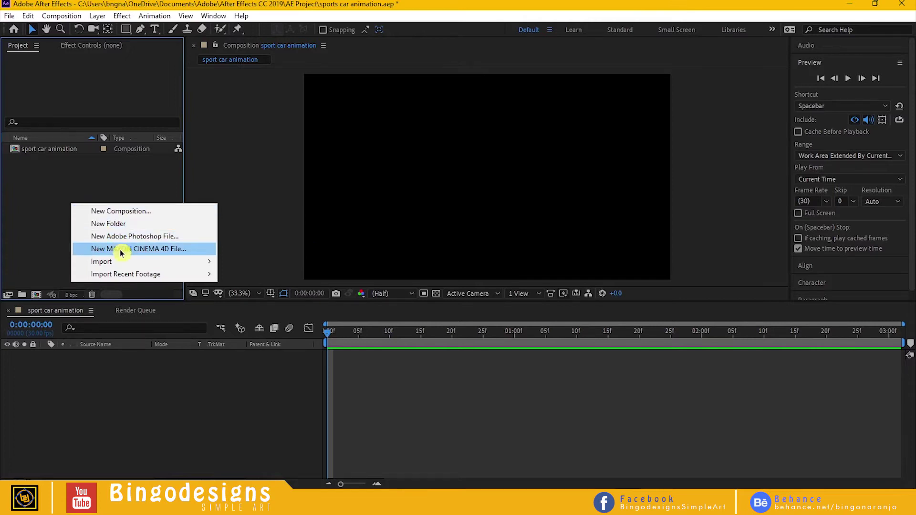
Import the twelve PNGs from #01-Reflection through Background and add them to the comp as layers
mouse_move(123, 263)
left_click(268, 263)
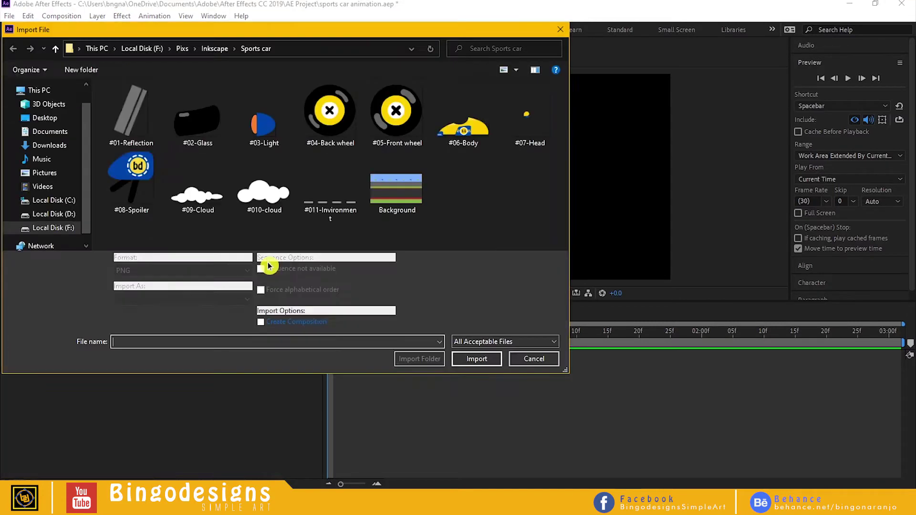
left_click(133, 123)
left_click(397, 196, "shift")
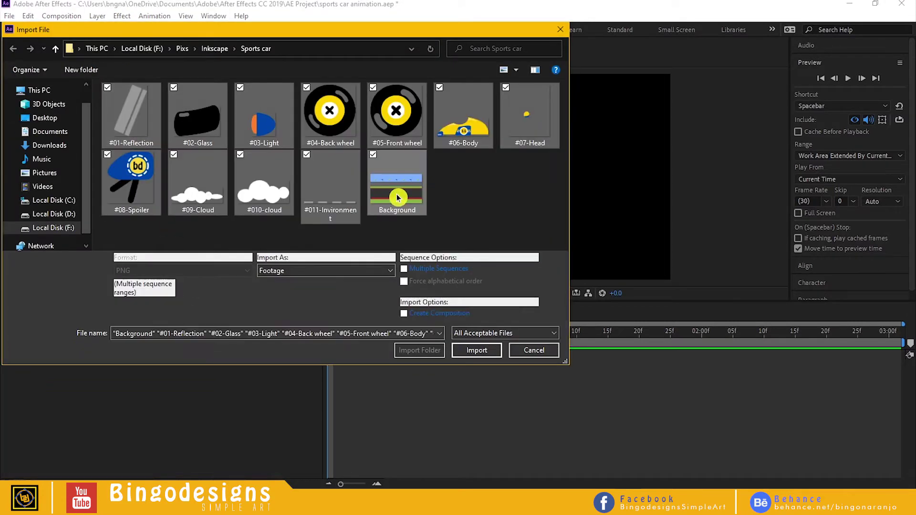
left_click(485, 352)
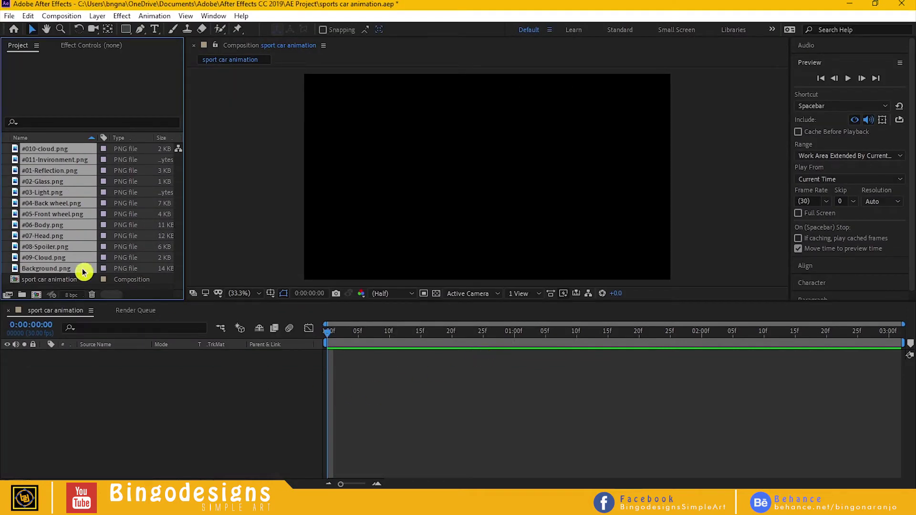
left_click_drag(84, 272, 138, 445)
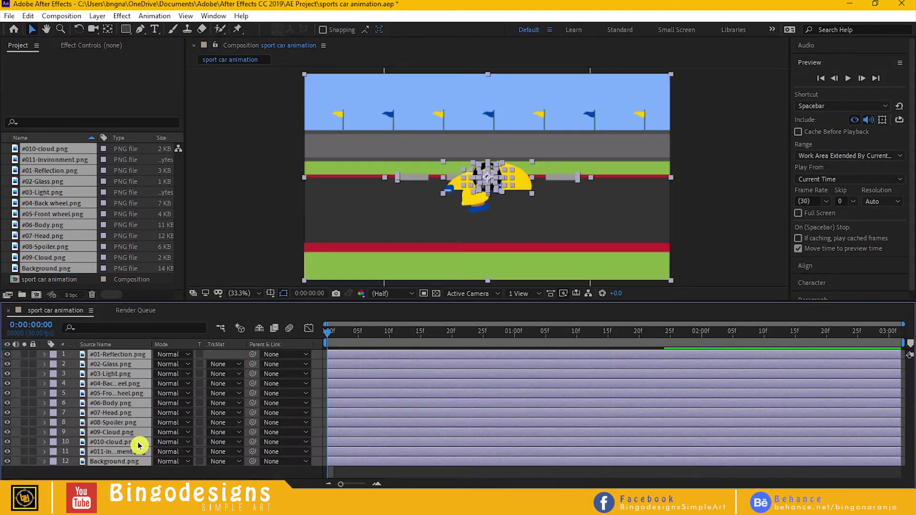
Lock the Background layer
left_click(119, 474)
left_click(118, 466)
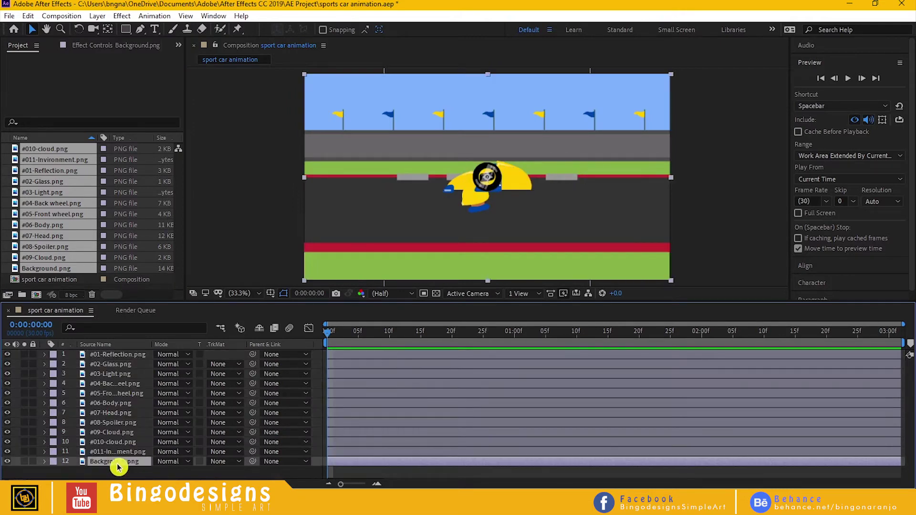
left_click(33, 469)
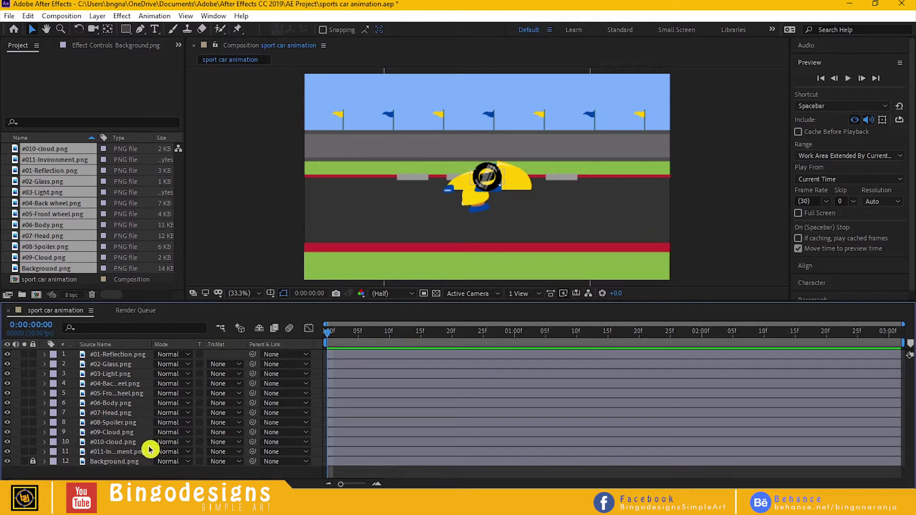
Scale the eight car-part layers, #01-Reflection through #08-Spoiler, to 90%
left_click(126, 423)
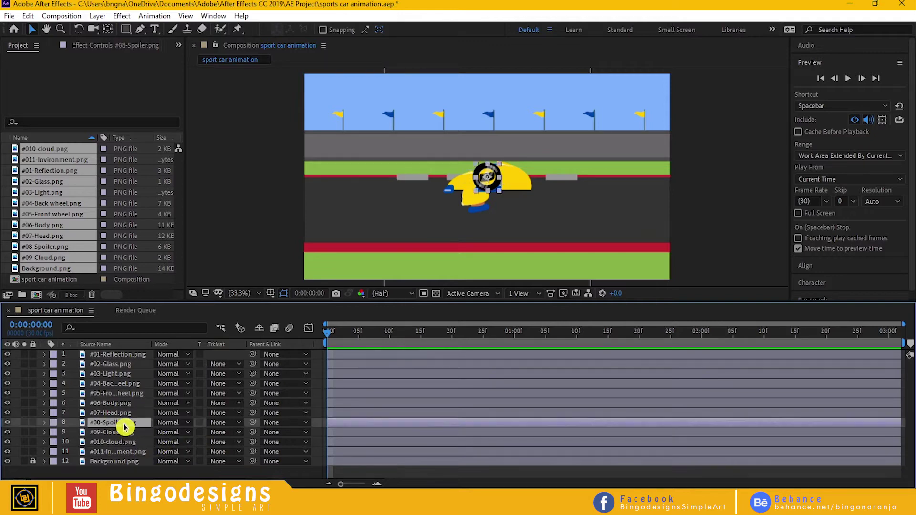
left_click(128, 355, "shift")
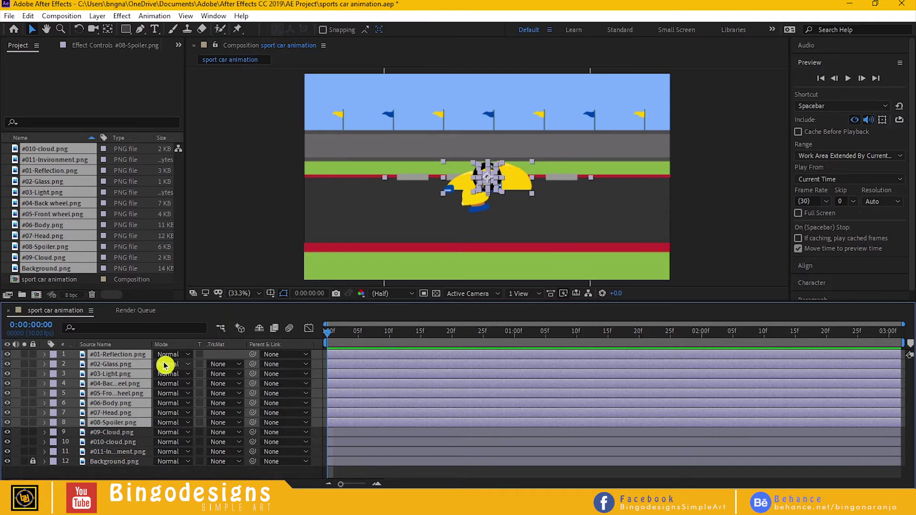
key("s")
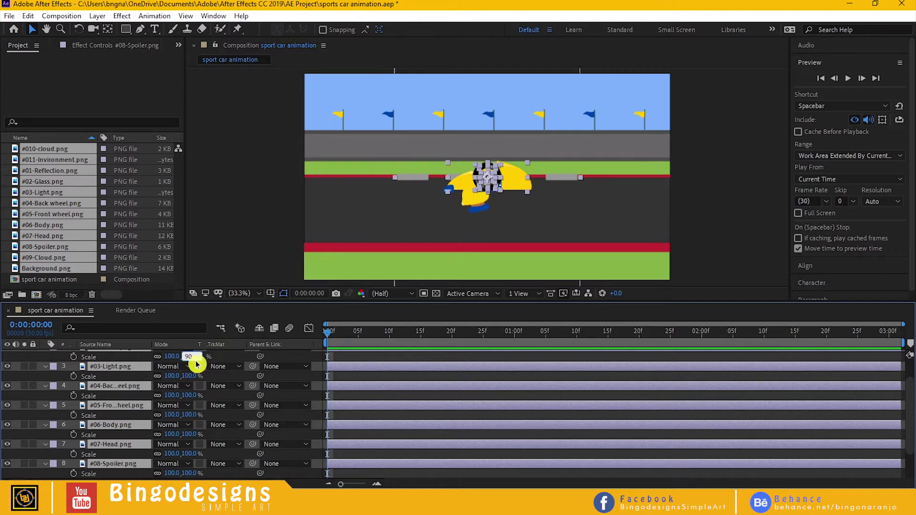
key("Return")
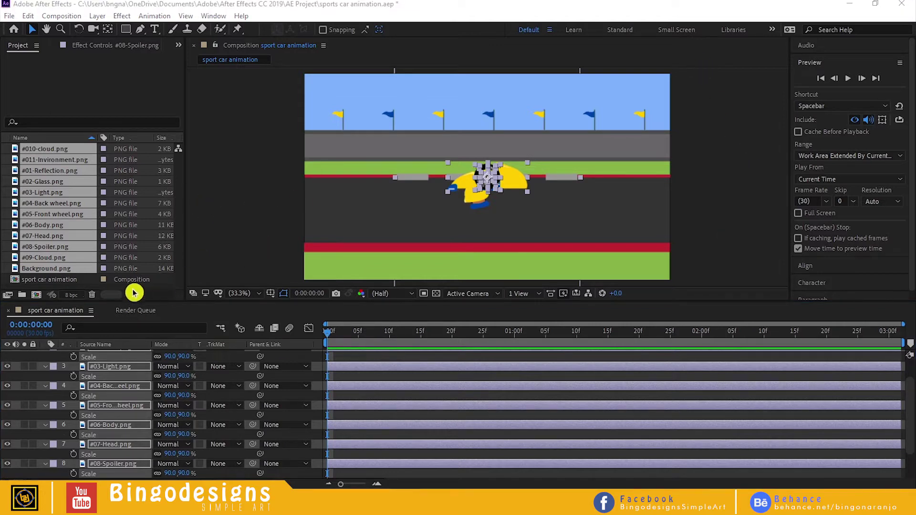
left_click(22, 294)
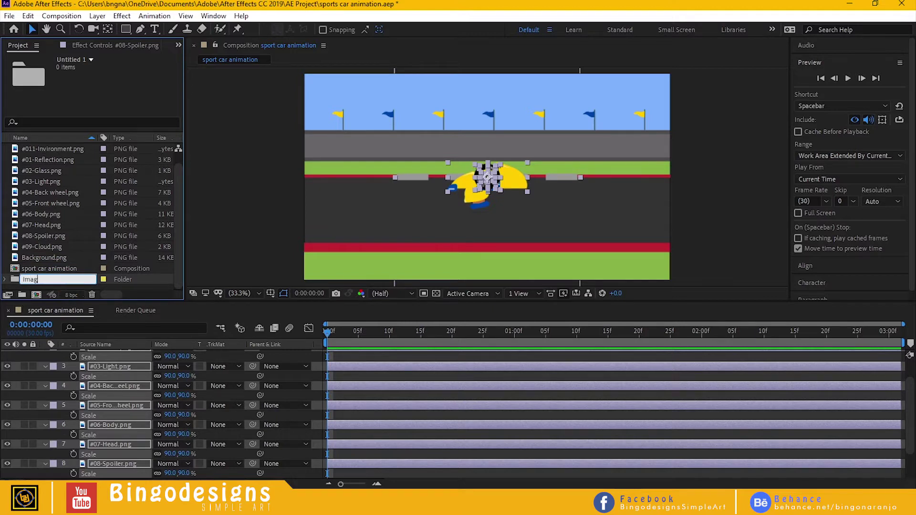
Name the new folder Images and move every PNG except #010-cloud.png into it
left_click(262, 231)
left_click(62, 258)
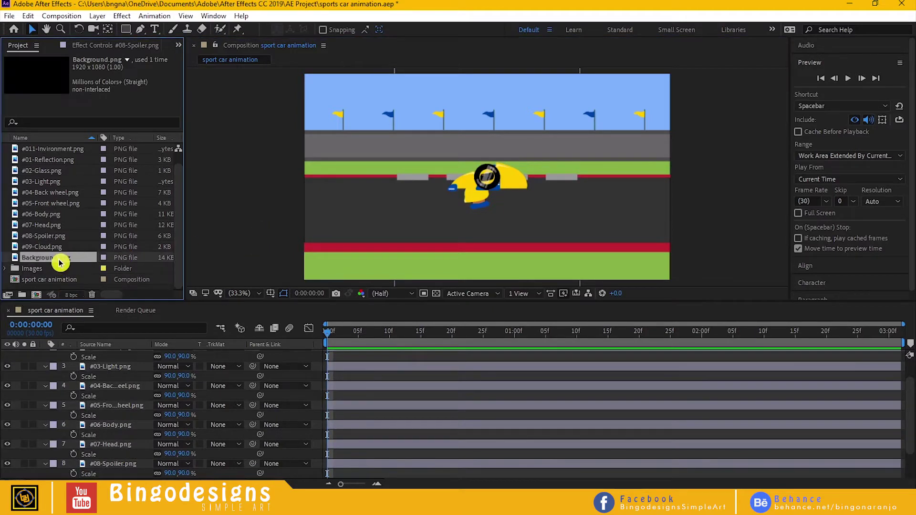
left_click(73, 152, "shift")
left_click_drag(73, 156, 53, 268)
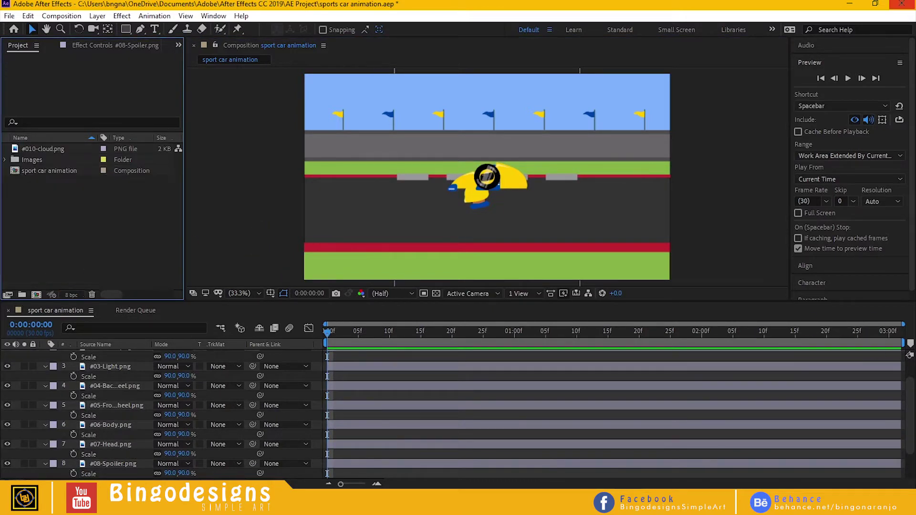
Collapse each car-part layer in the timeline to a single row
left_click(46, 367)
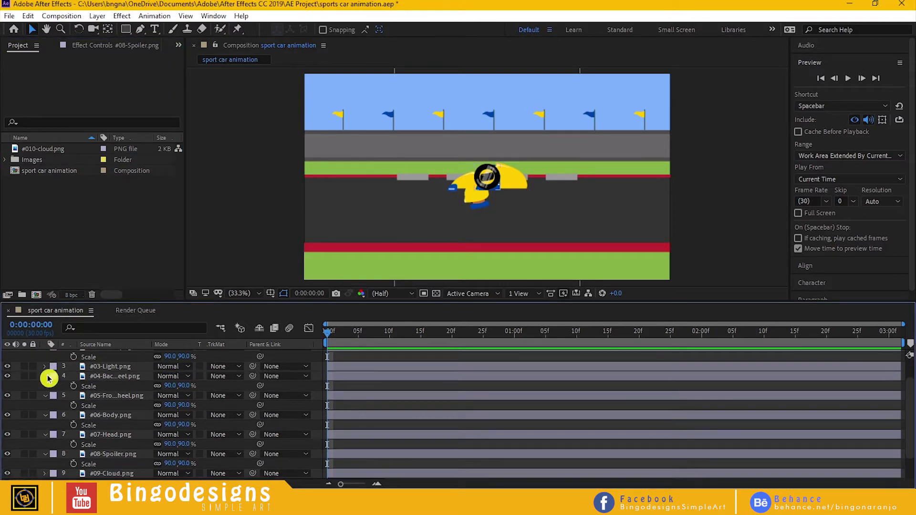
left_click(46, 376)
left_click(46, 387)
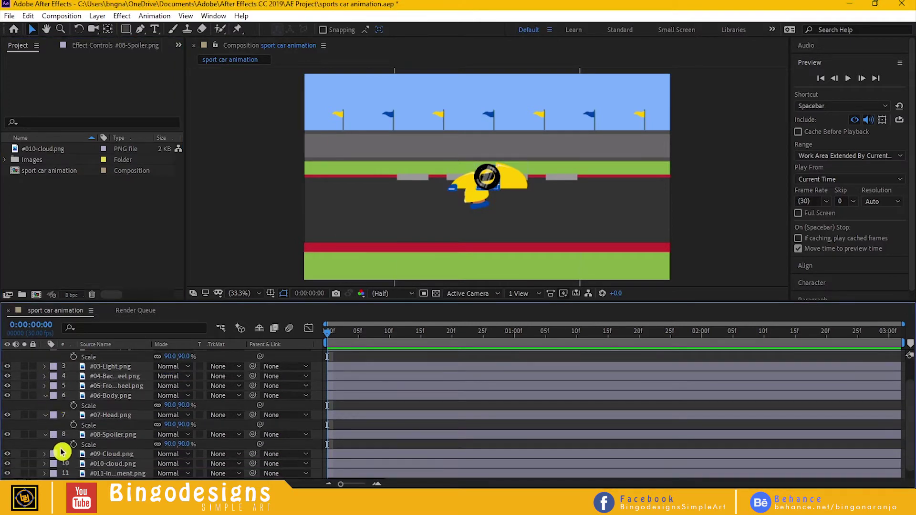
left_click(48, 415)
left_click(44, 421)
left_click(45, 419)
left_click(44, 419)
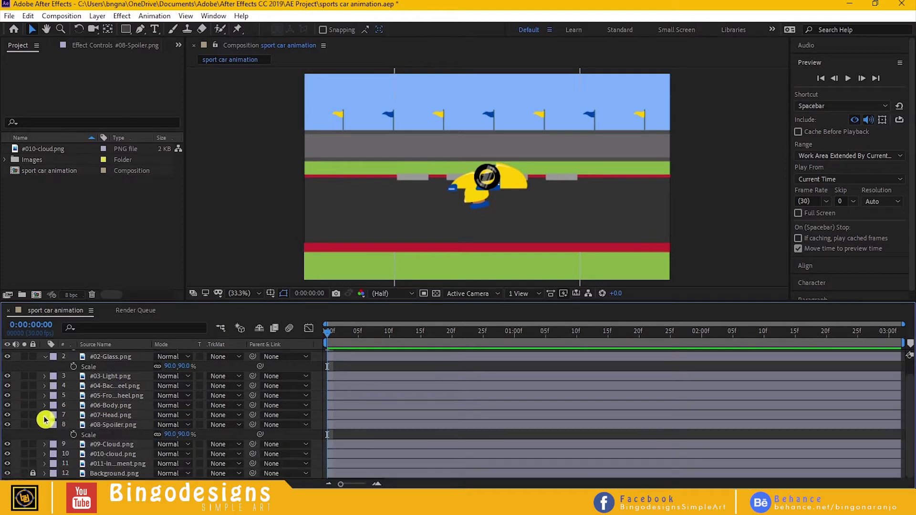
left_click(44, 425)
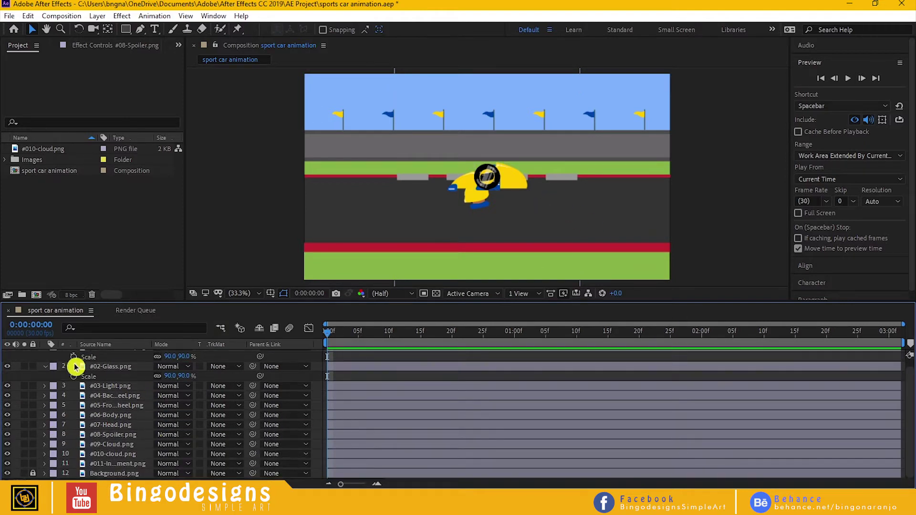
left_click(49, 368)
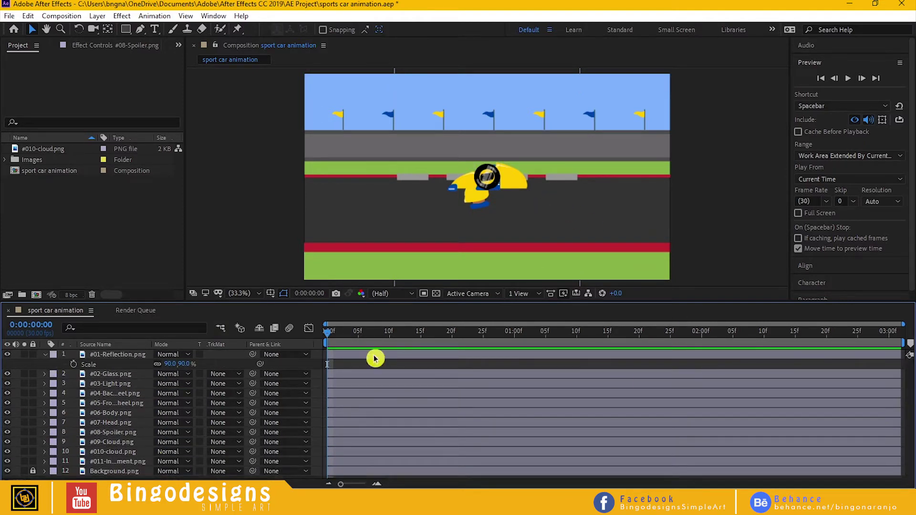
left_click(48, 357)
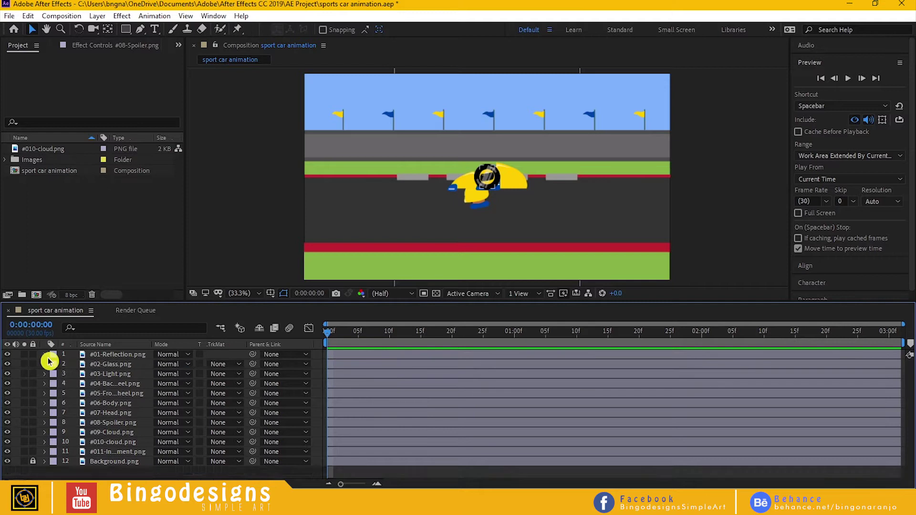
left_click(125, 356)
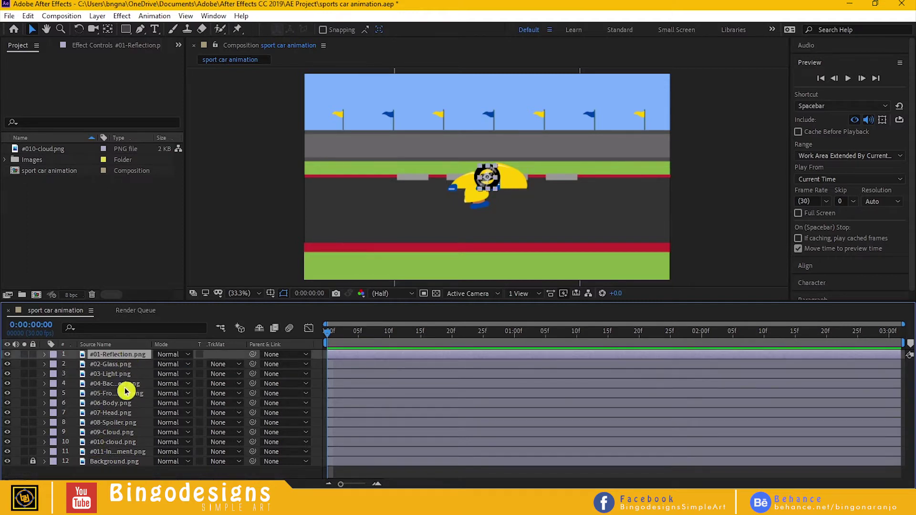
Shift the eight car-part layers together slightly down and left on the road
left_click(143, 426, "shift")
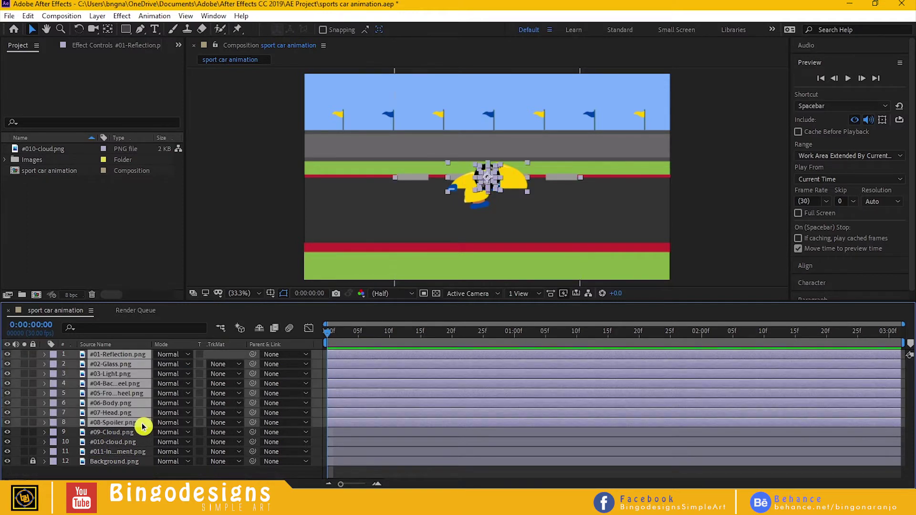
left_click(490, 183)
key("shift+Down")
key("shift+Down")
key("shift+Down")
key("shift+Down")
key("shift+Down")
key("shift+Down")
key("shift+Down")
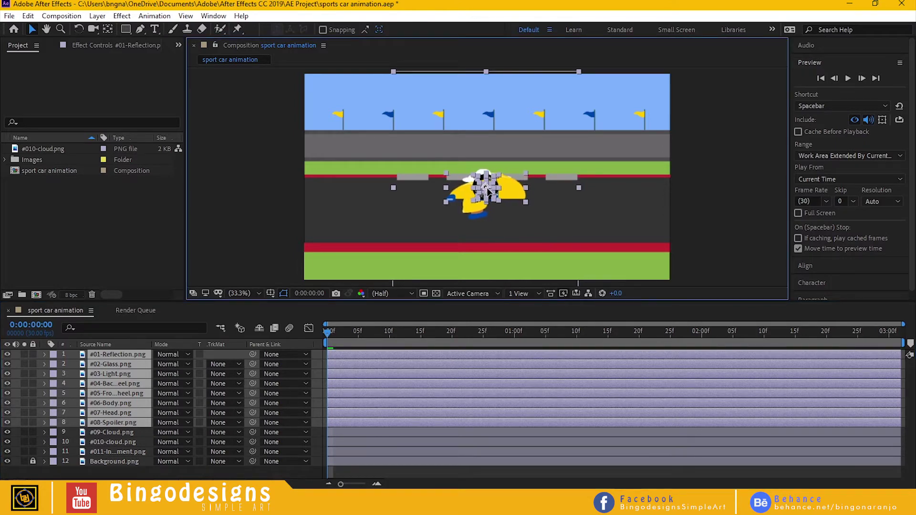
key("shift+Left")
key("shift+Left")
key("shift+Left")
key("shift+Left")
key("shift+Left")
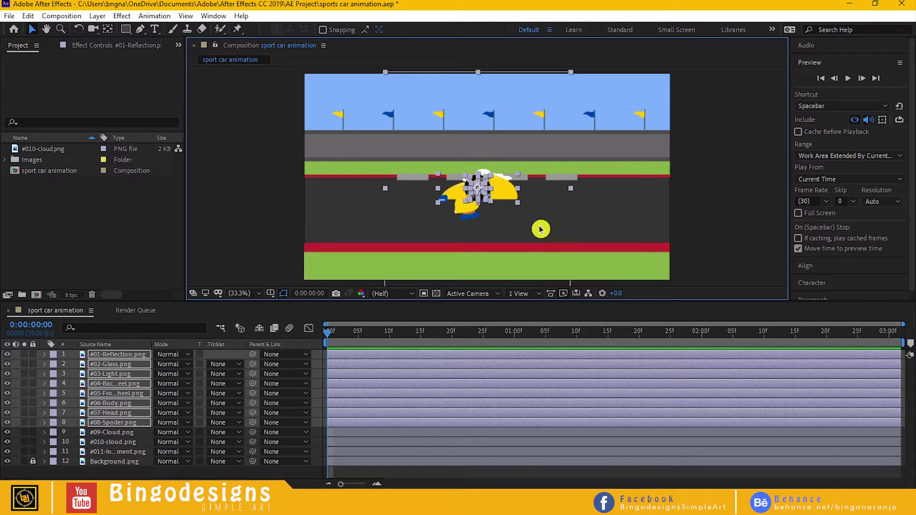
key("shift+Down")
key("shift+Down")
key("shift+Down")
key("shift+Down")
left_click_drag(501, 202, 500, 200)
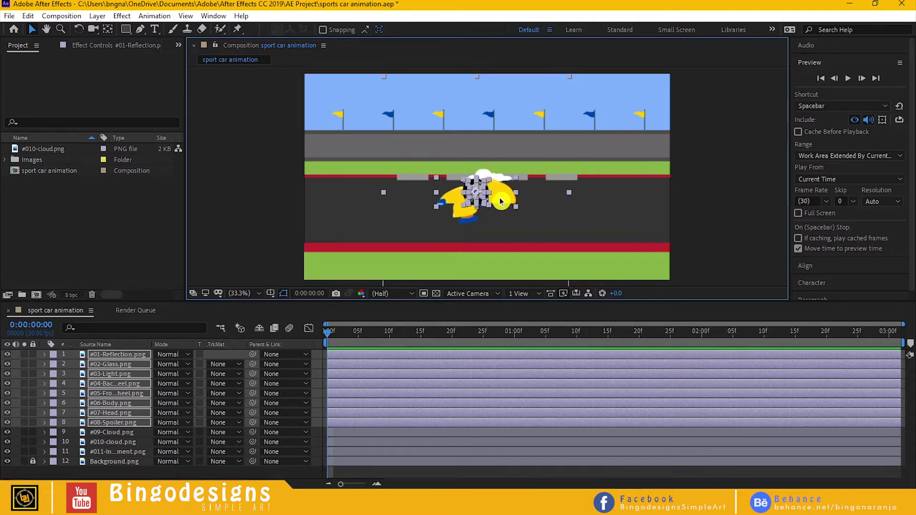
Move the #011-Environment road dashes lower and stretch them to 164% horizontal scale
left_click(133, 453)
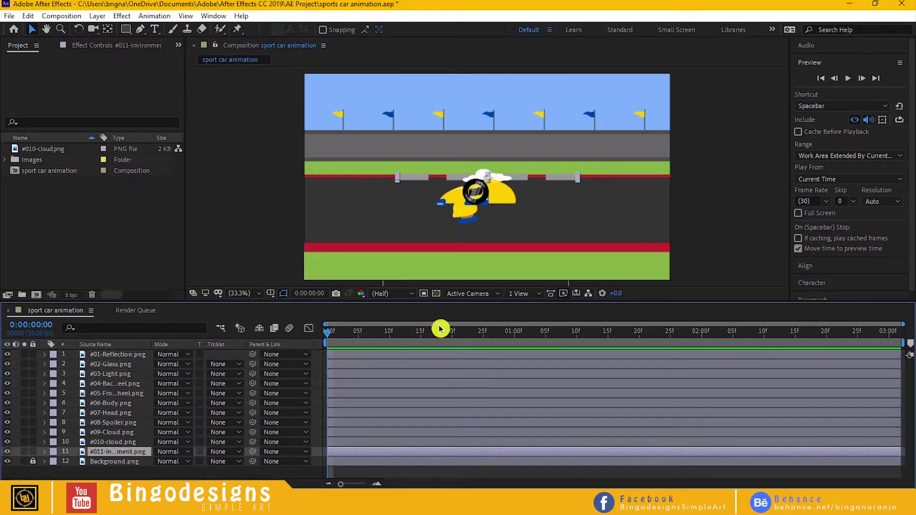
left_click_drag(416, 182, 415, 226)
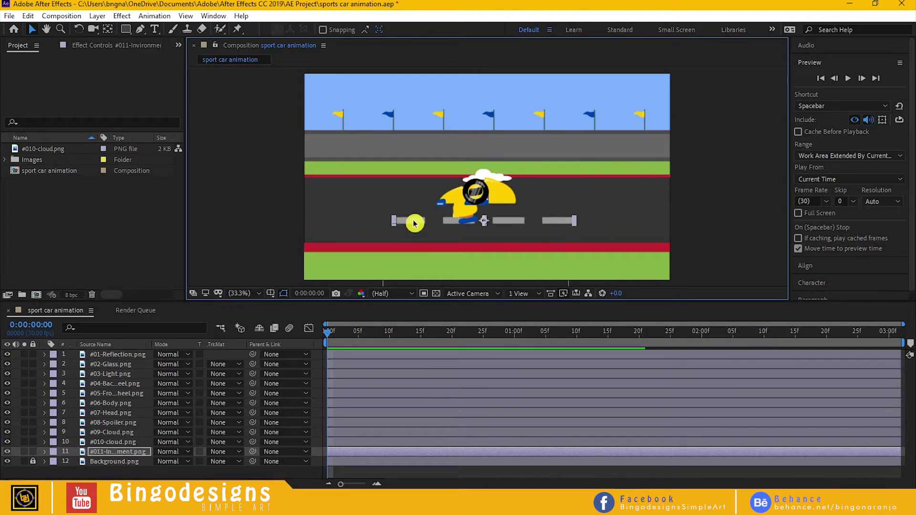
key("s")
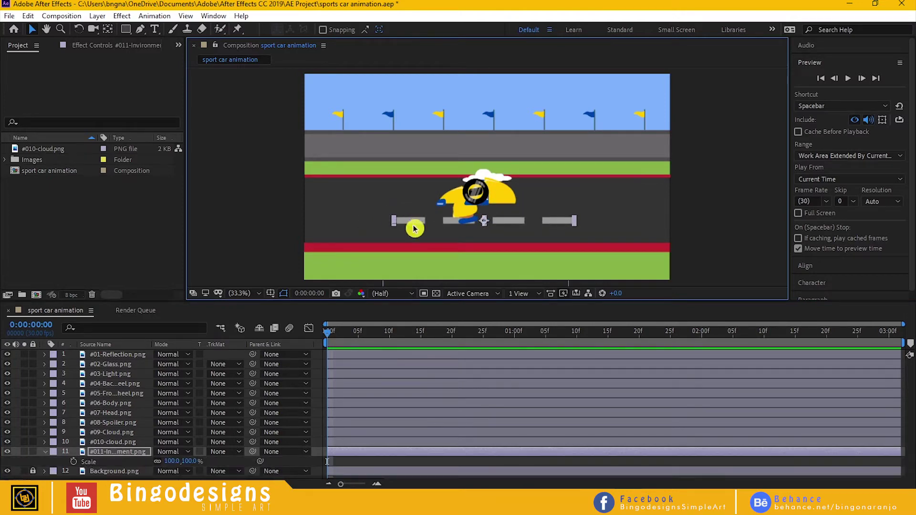
left_click(160, 466)
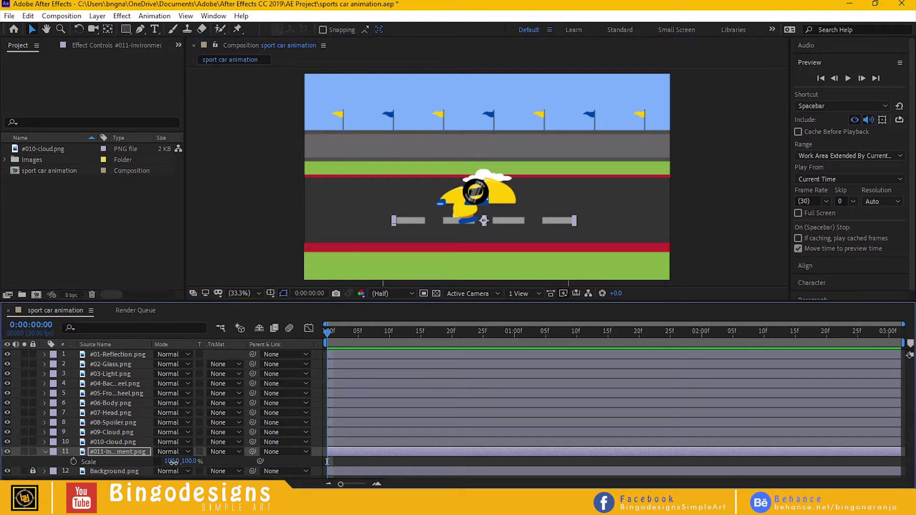
left_click_drag(173, 462, 209, 462)
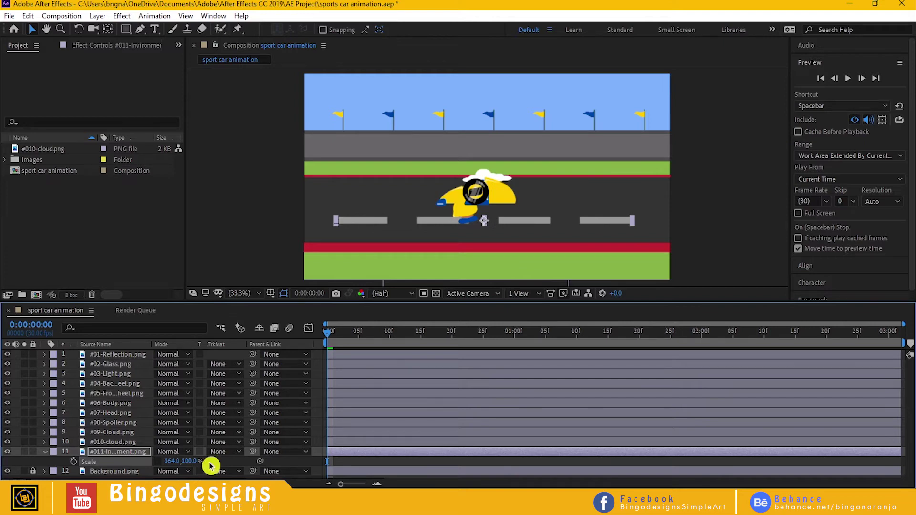
left_click(48, 458)
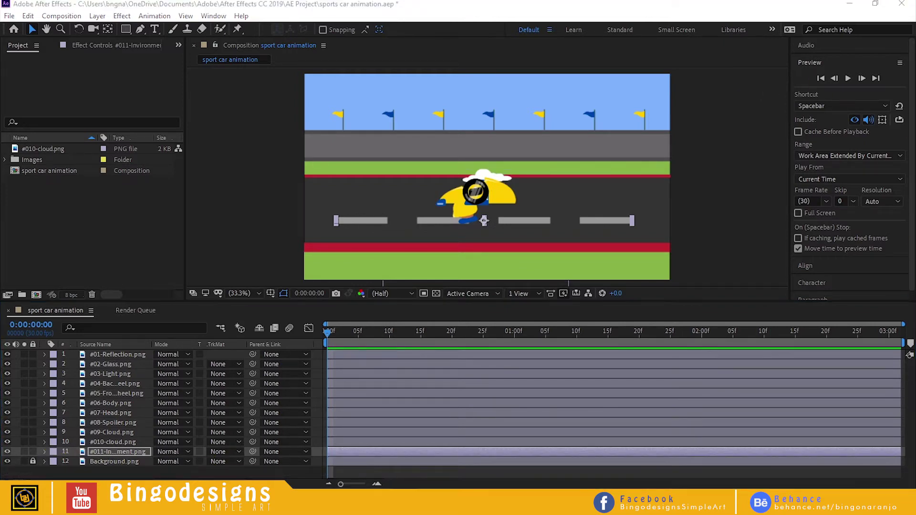
left_click(258, 295)
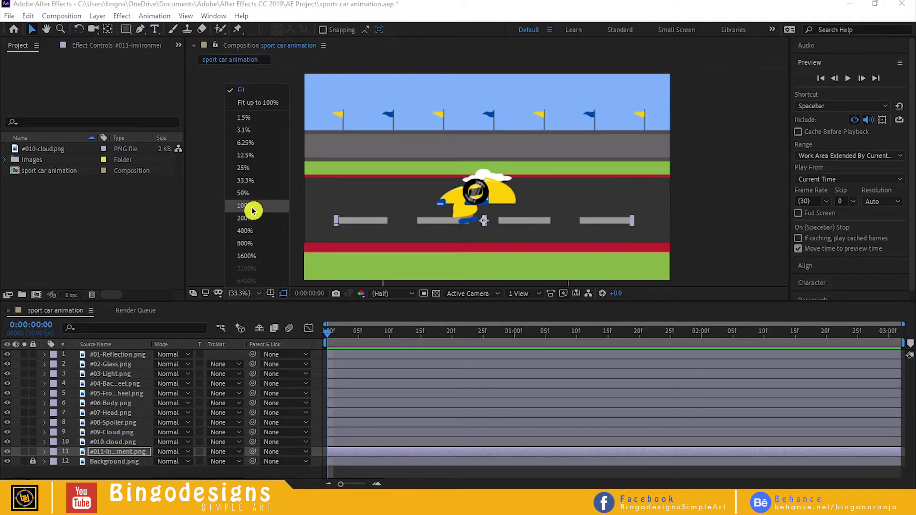
Position the reflection streak, driver's head and helmet visor on the car body
left_click(245, 193)
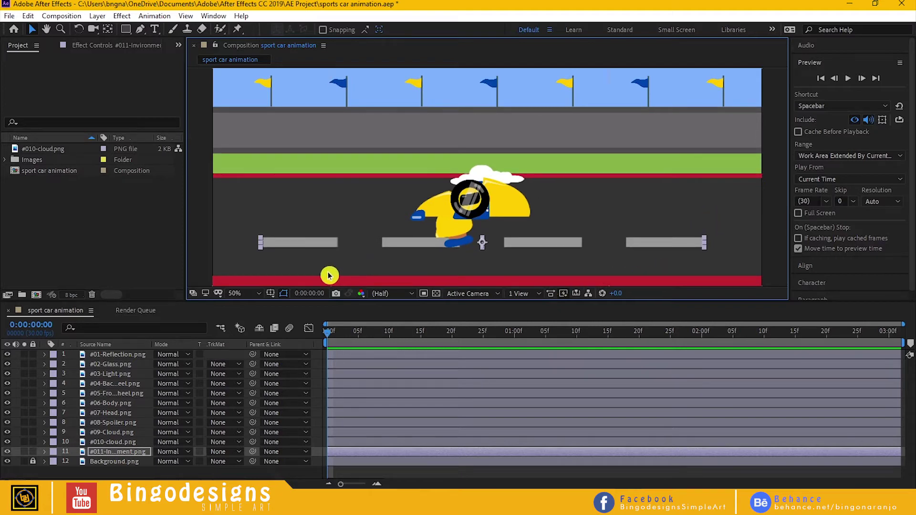
left_click(424, 193)
left_click_drag(424, 193, 387, 177)
left_click(446, 216)
left_click_drag(447, 220, 475, 202)
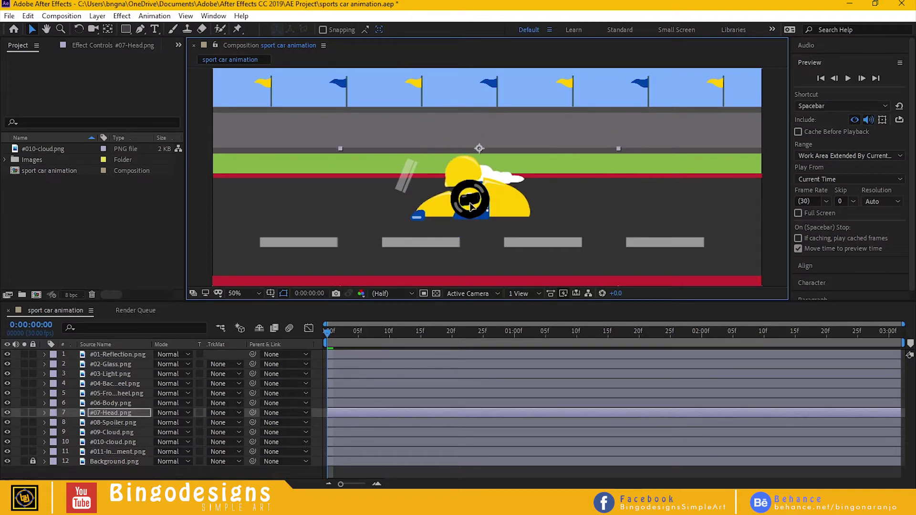
left_click(121, 364)
left_click_drag(470, 198, 453, 176)
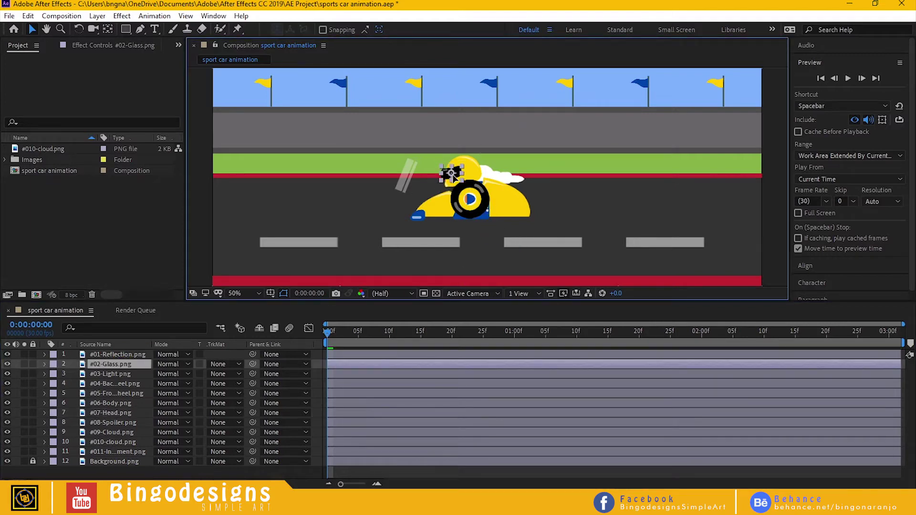
left_click(253, 293)
left_click(256, 210)
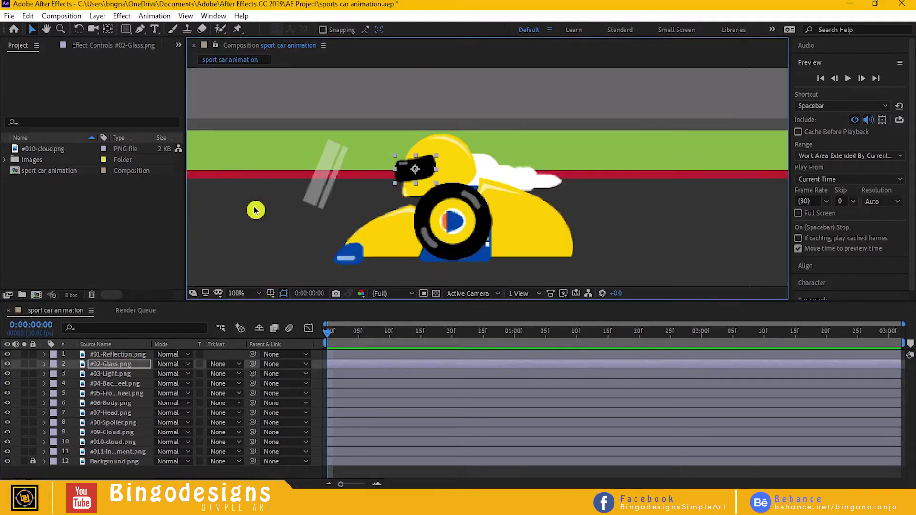
left_click_drag(427, 172, 430, 173)
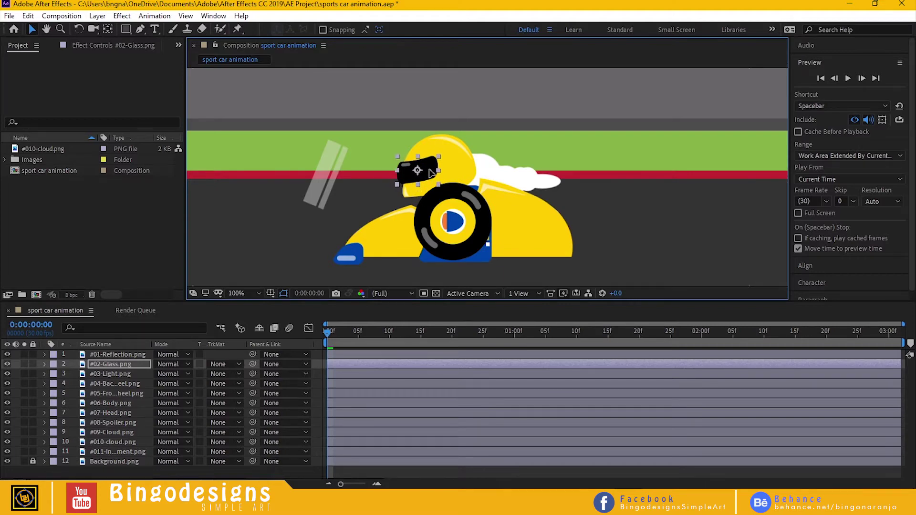
left_click_drag(324, 182, 328, 169)
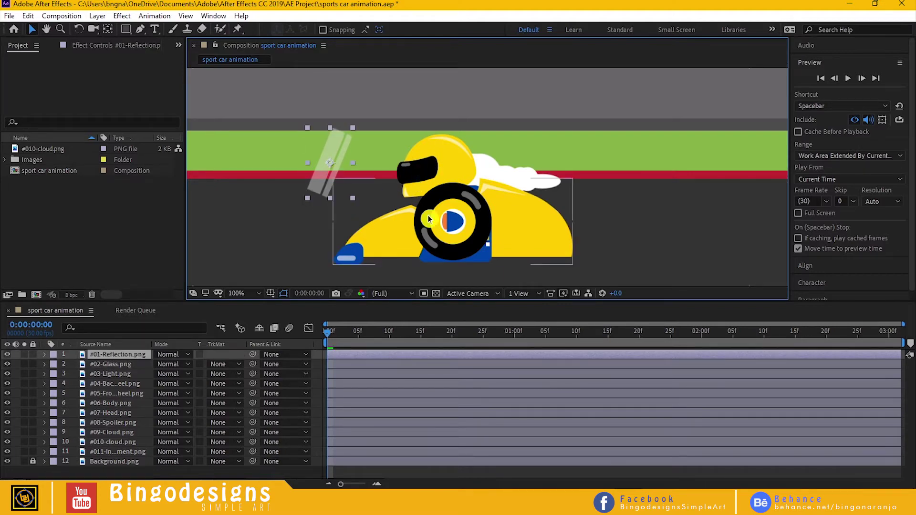
Place the light at the front, wheels at rear and nose, and spoiler above the rear wheel
left_click(456, 224)
left_click_drag(455, 224, 357, 227)
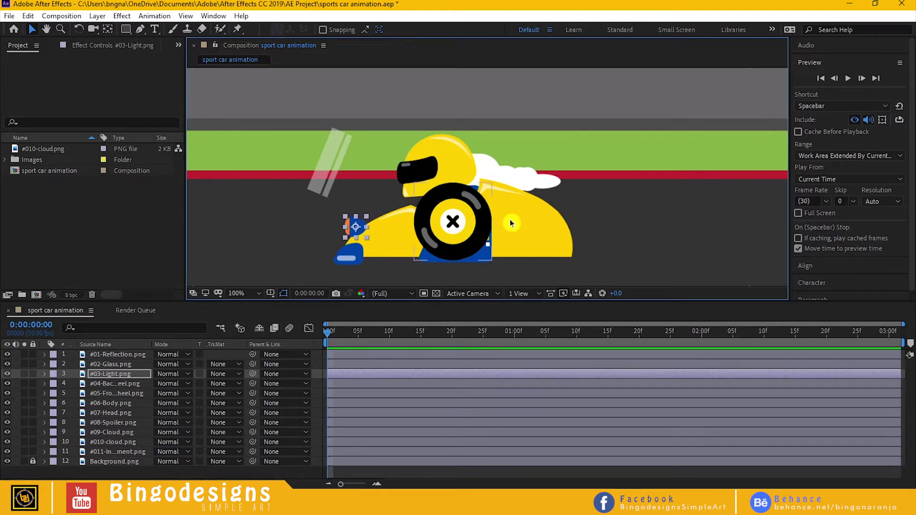
left_click_drag(453, 227, 543, 242)
left_click_drag(454, 223, 395, 254)
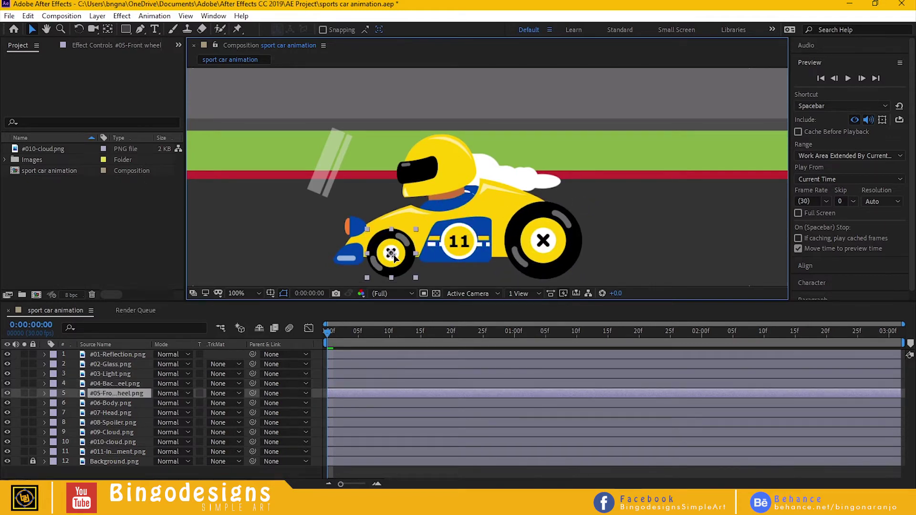
left_click(138, 423)
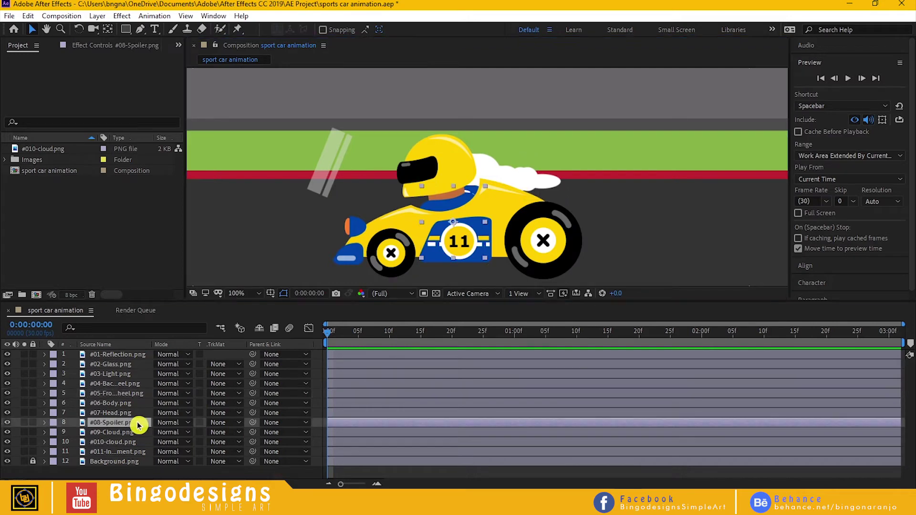
left_click_drag(459, 229, 551, 187)
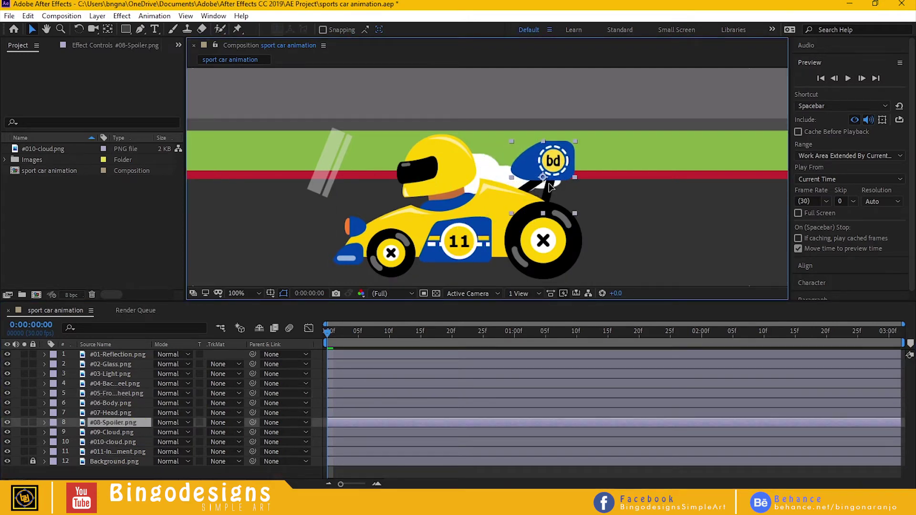
Move both cloud layers into the top-left sky at 33.3% view zoom
left_click(137, 432)
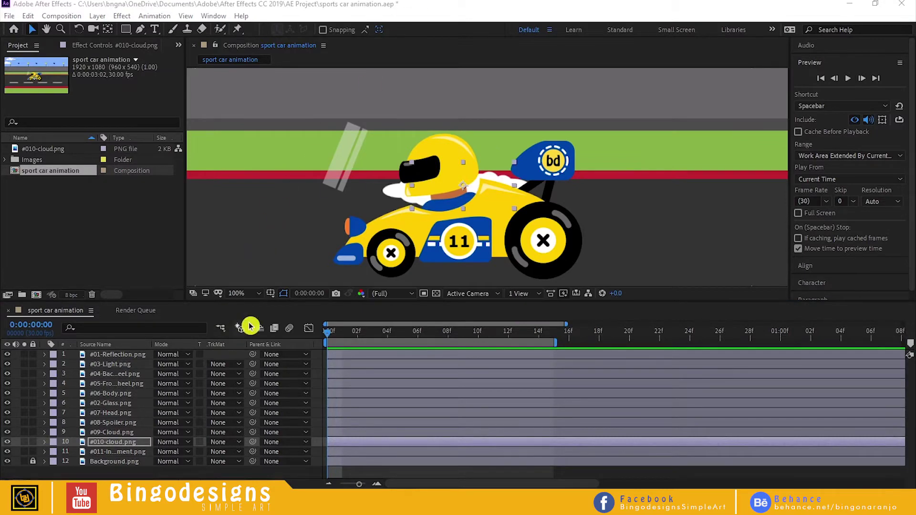
left_click(258, 294)
left_click(263, 184)
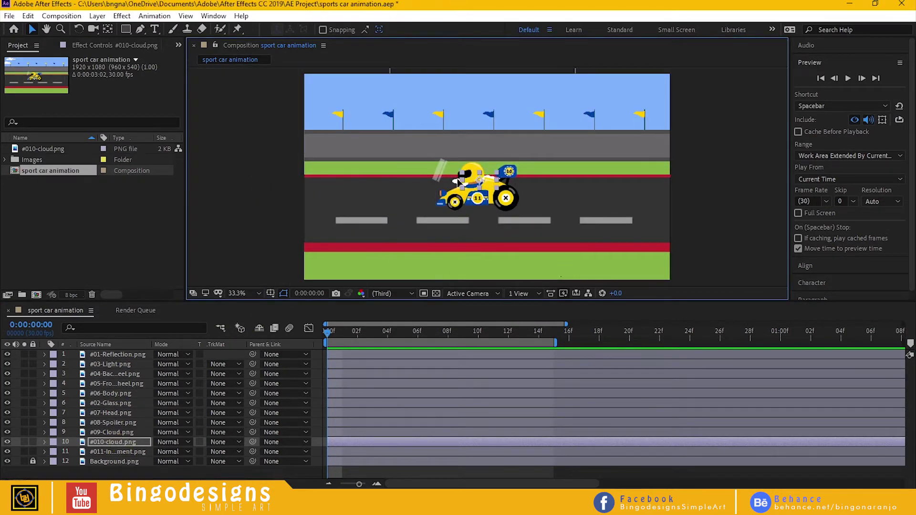
left_click_drag(457, 178, 328, 96)
left_click(135, 449)
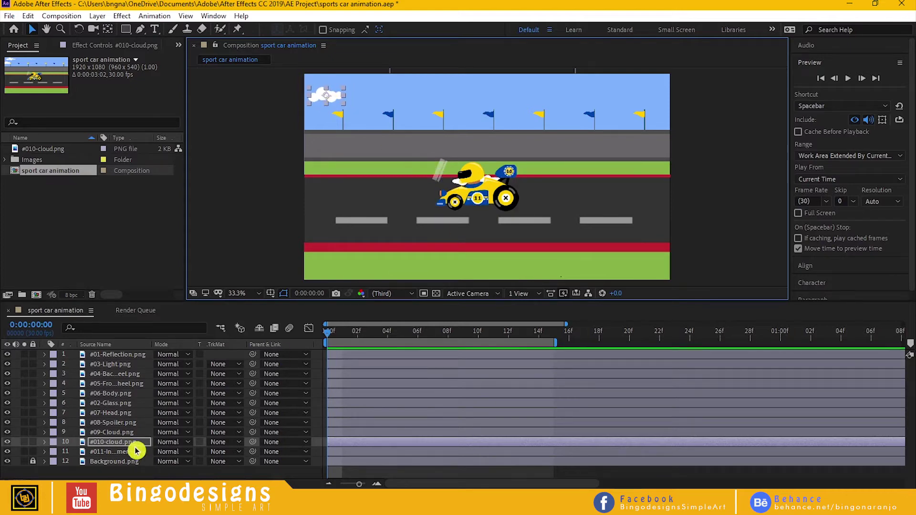
left_click(115, 432)
left_click_drag(477, 182, 320, 100)
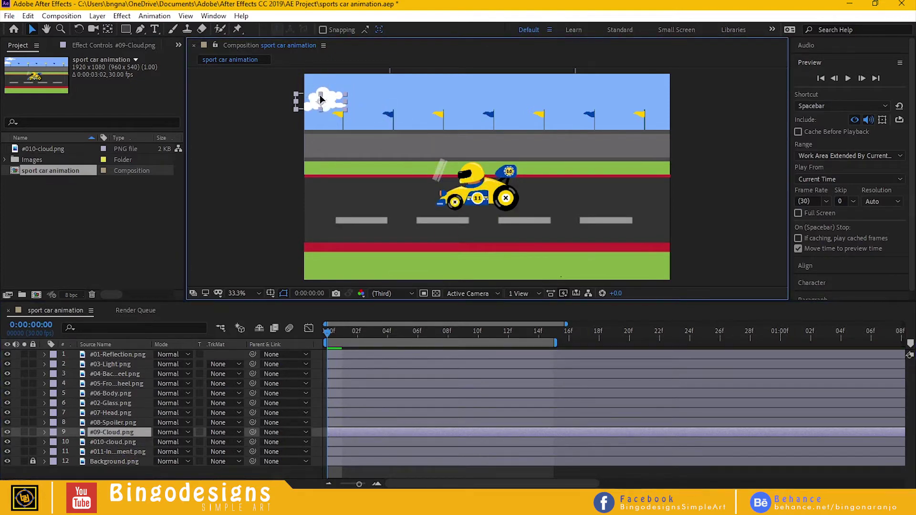
Offset the two clouds so one sits higher and further left than the other
left_click(326, 96)
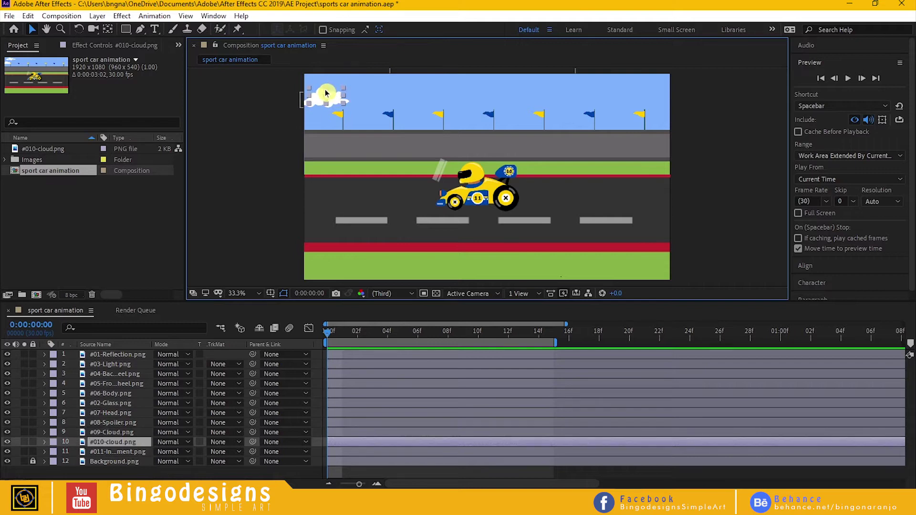
key("Return")
left_click_drag(326, 95, 349, 85)
left_click(325, 102)
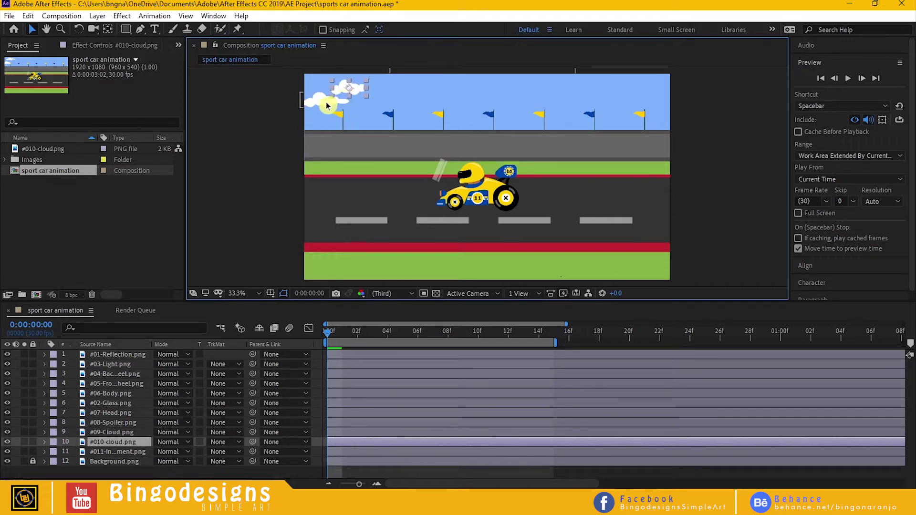
left_click(337, 88)
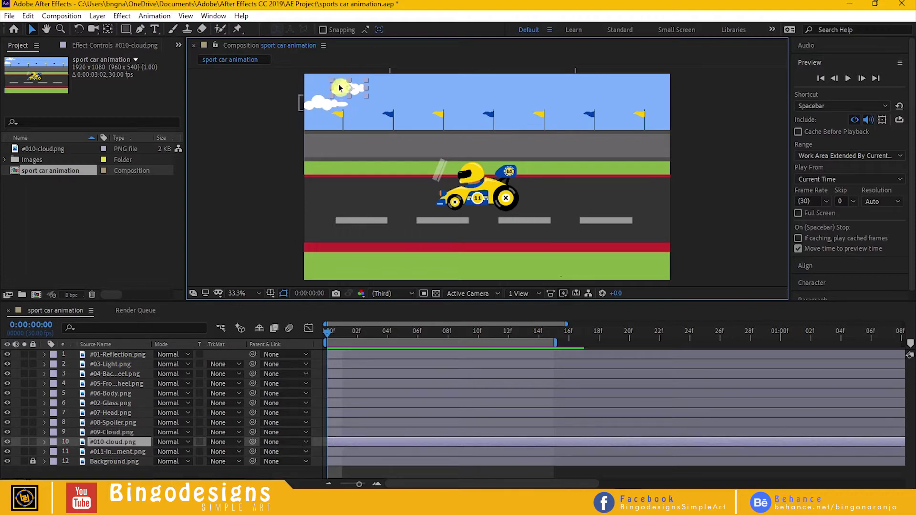
left_click_drag(339, 88, 363, 106)
left_click(326, 108)
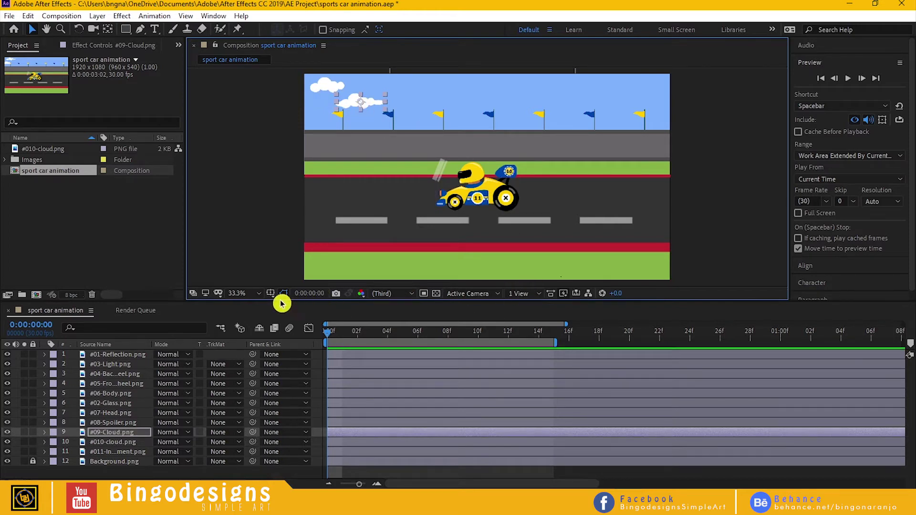
Set a Position keyframe on the reflection layer at 0f, at 712,505
left_click(247, 294)
left_click(258, 193)
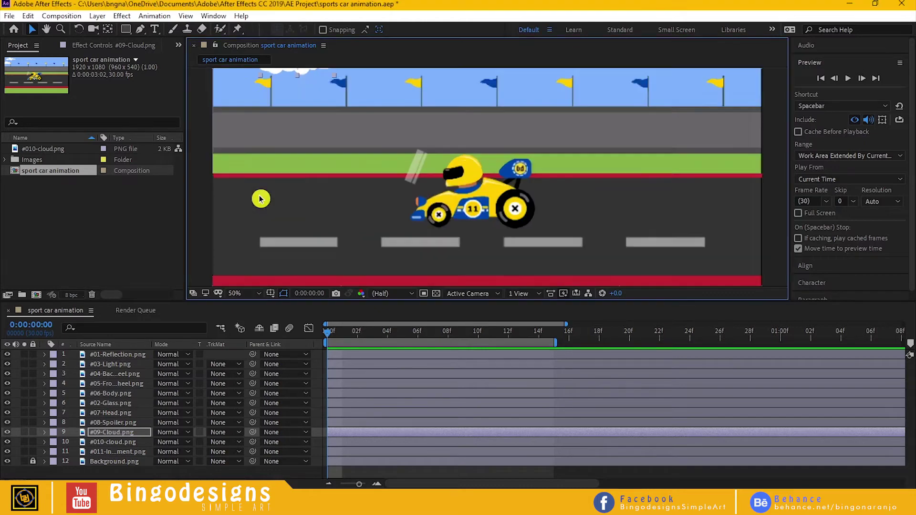
left_click(258, 293)
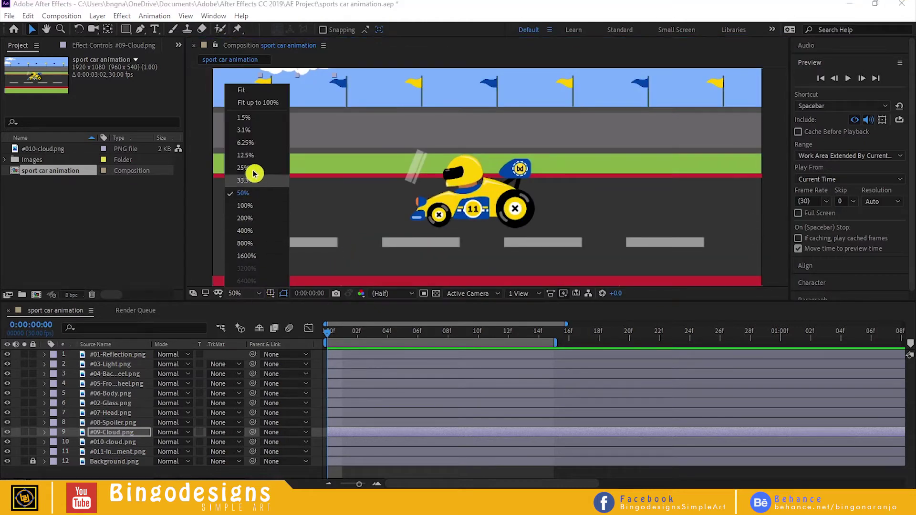
left_click(244, 205)
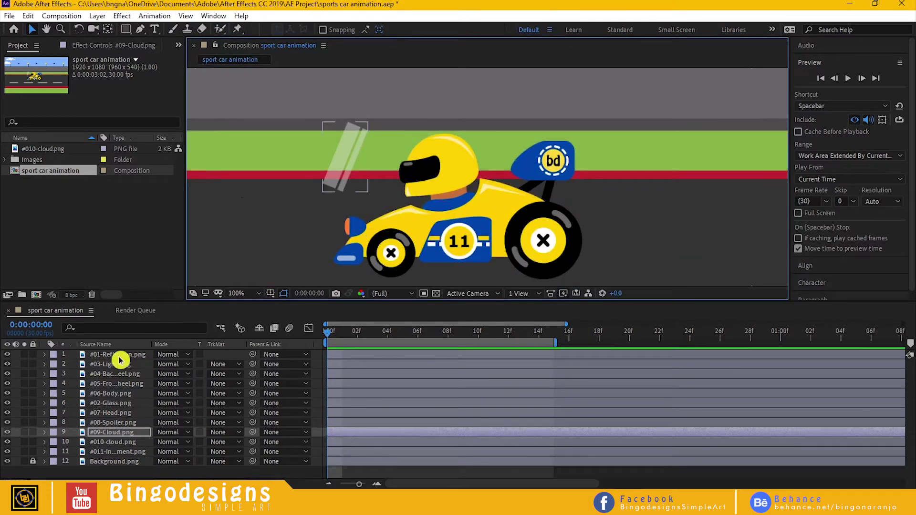
left_click(121, 356)
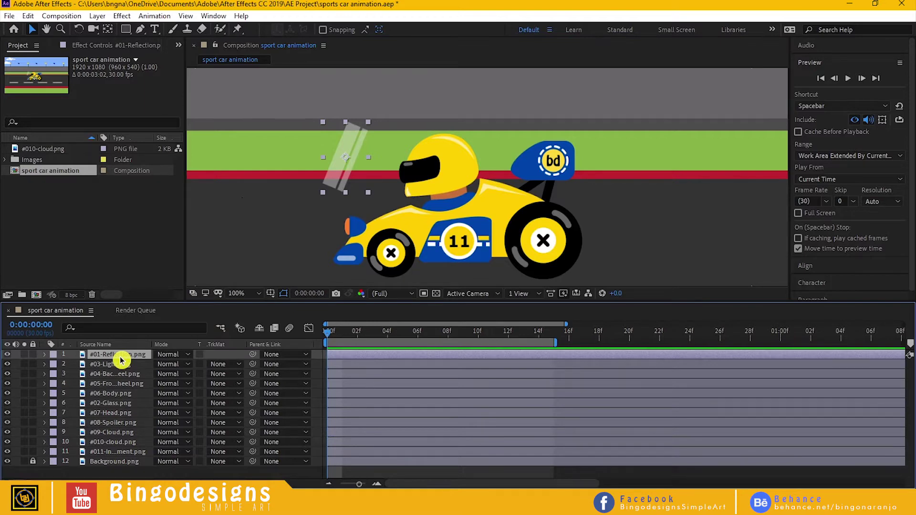
key("p")
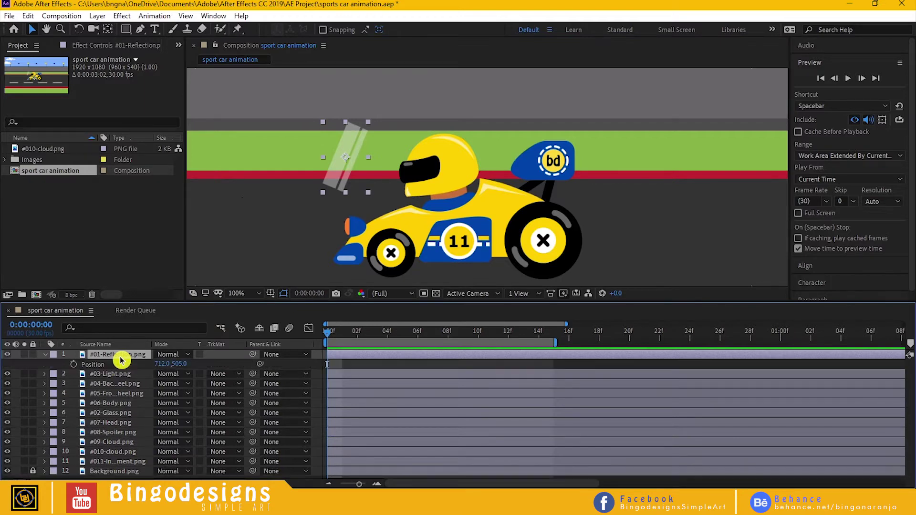
left_click(73, 364)
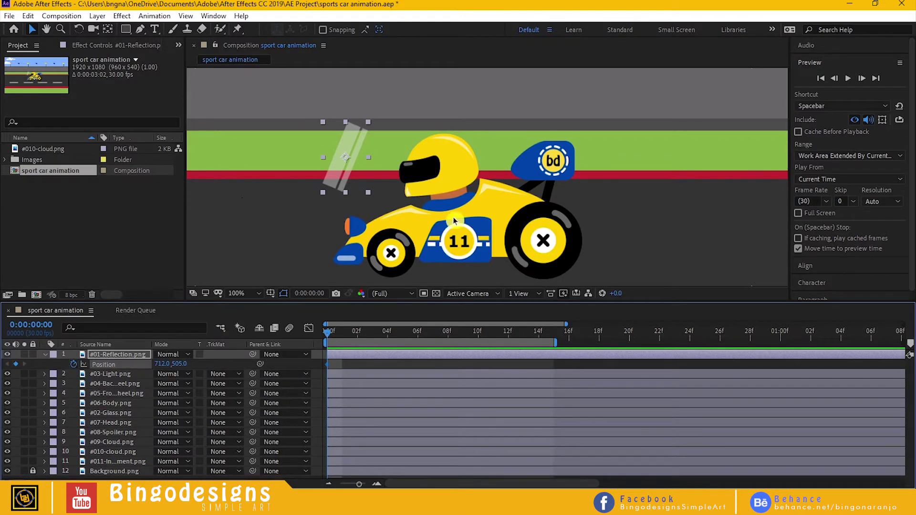
Move the reflection to 1037,584 at 10f and preview the sweep across the car
left_click(347, 161)
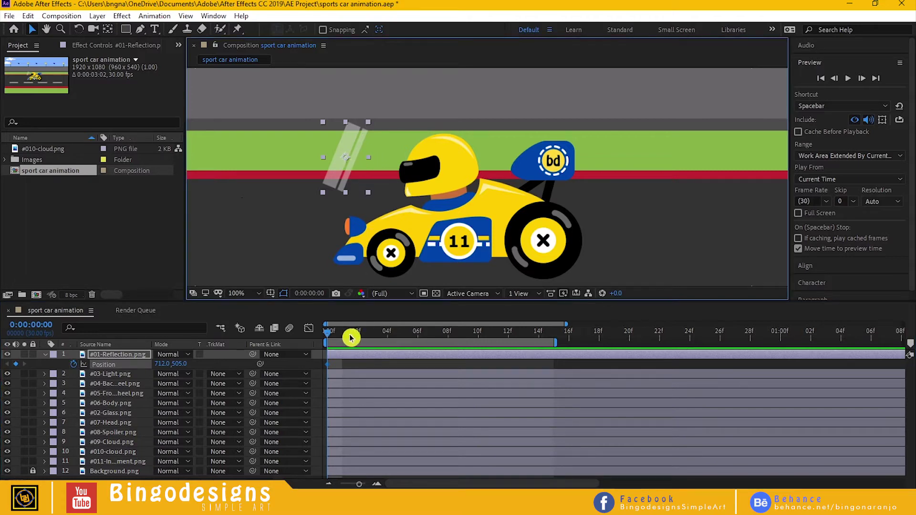
left_click_drag(327, 332, 483, 351)
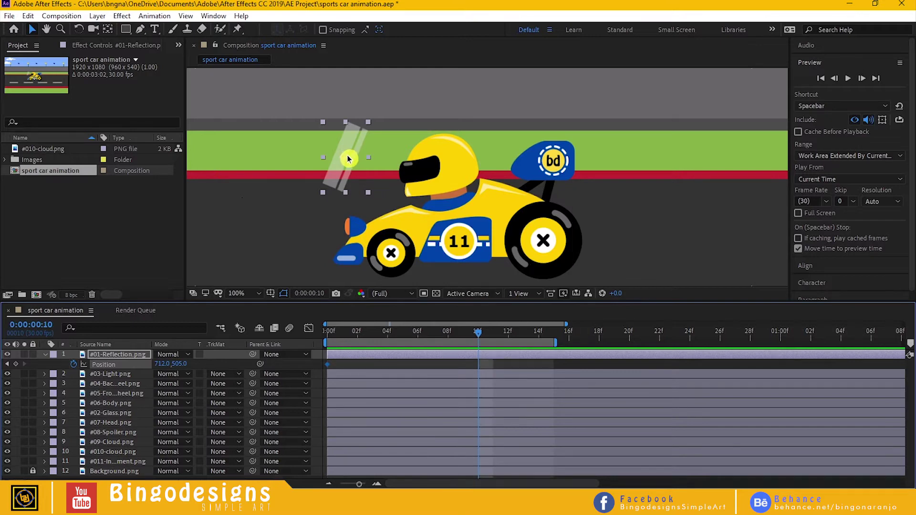
left_click_drag(358, 160, 551, 205)
left_click(397, 357)
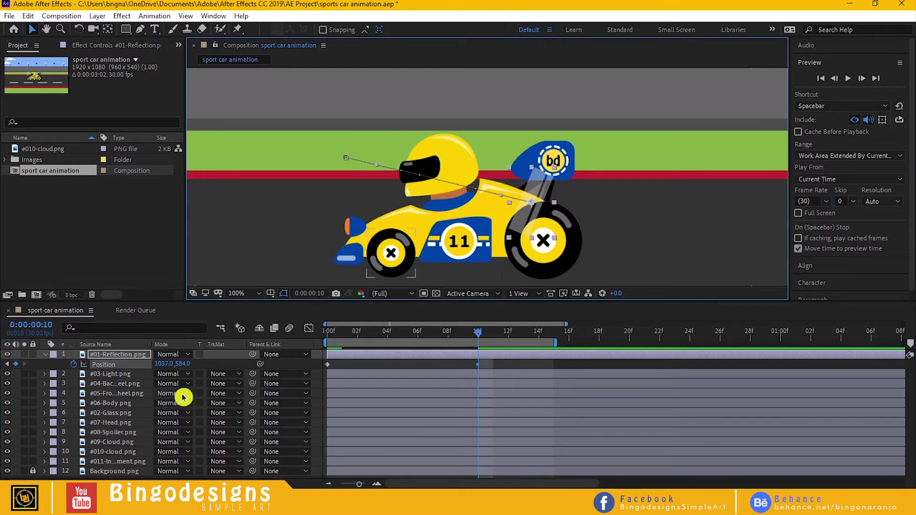
left_click_drag(493, 363, 322, 377)
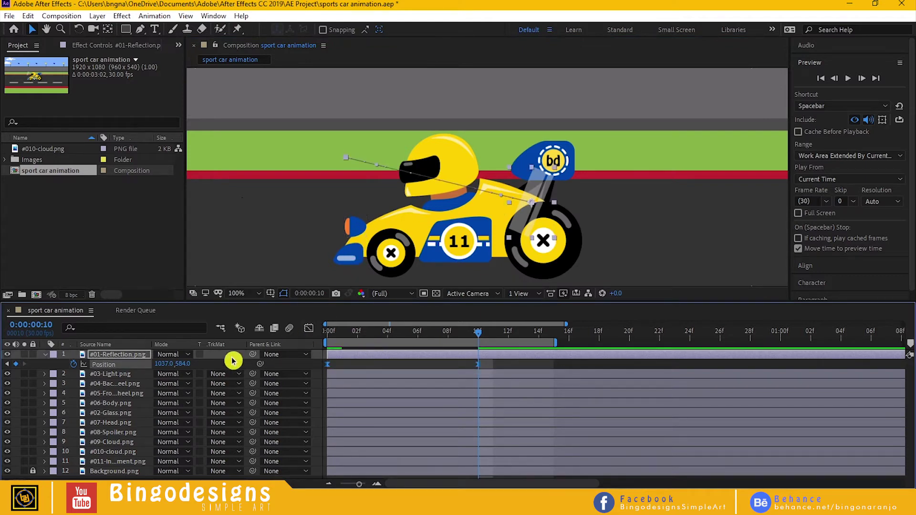
key("u")
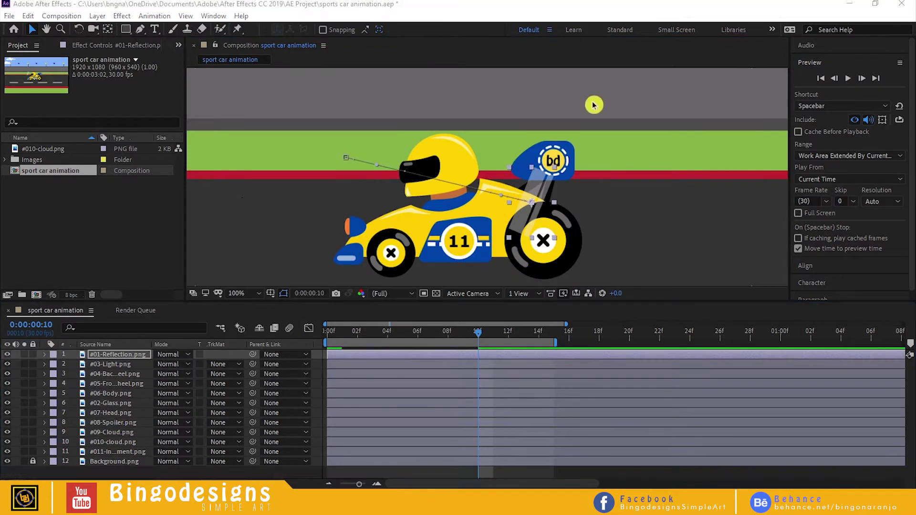
left_click(847, 79)
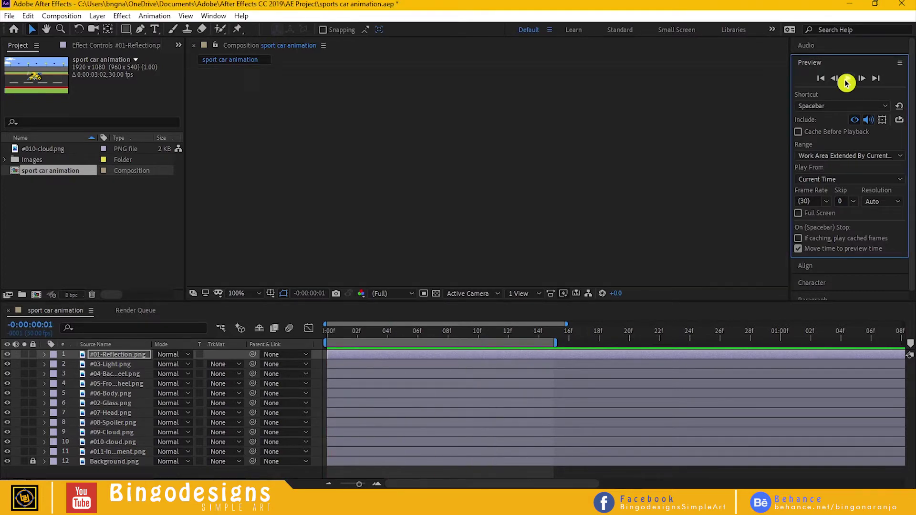
Duplicate the #02-Glass layer, move the copy to the top and name it Mask
left_click(125, 405)
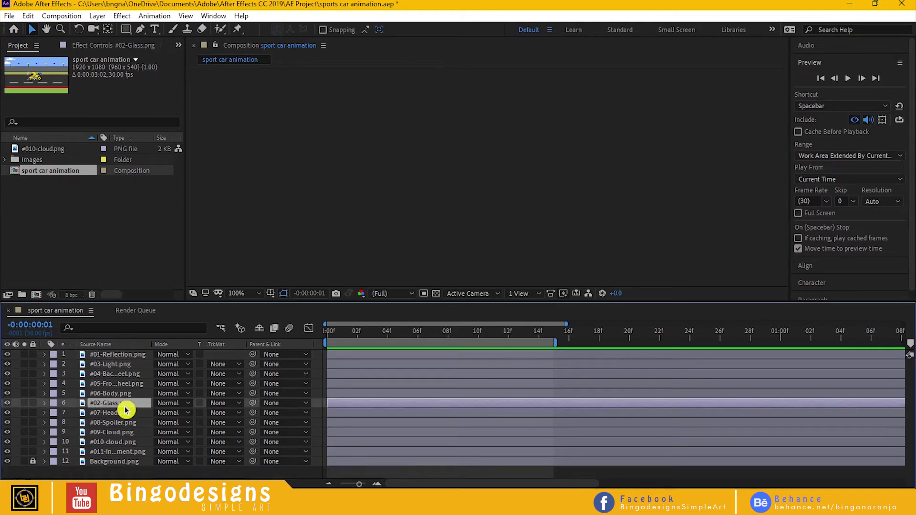
key("ctrl+d")
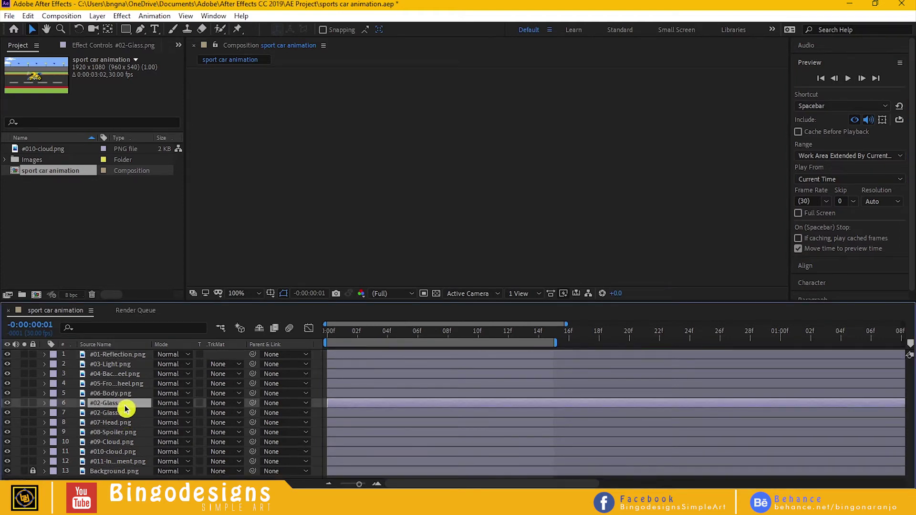
left_click_drag(125, 407, 137, 357)
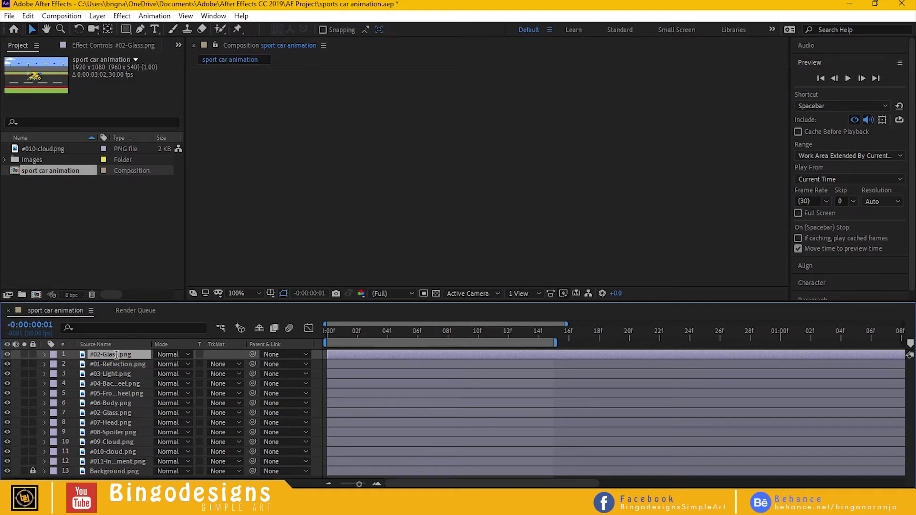
key("Return")
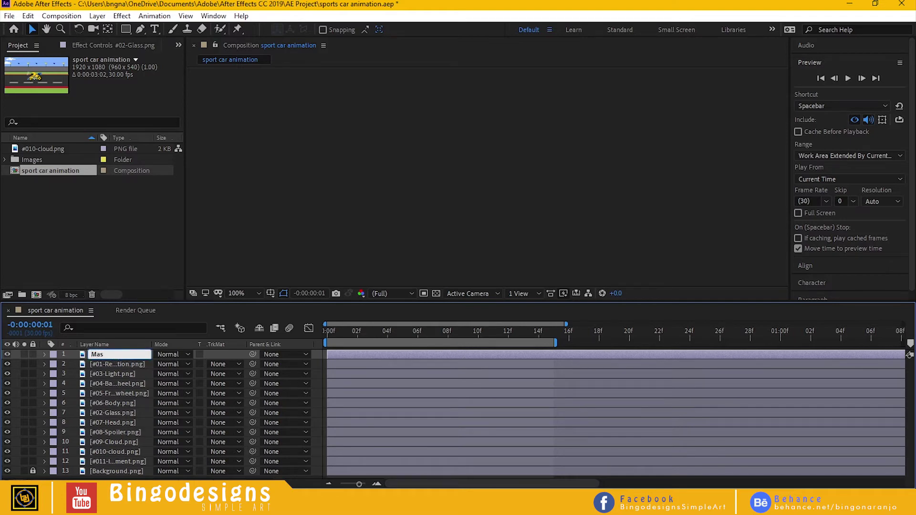
Set the reflection layer's track matte to Alpha Matte 'Mask' and preview it
left_click(224, 365)
left_click(245, 394)
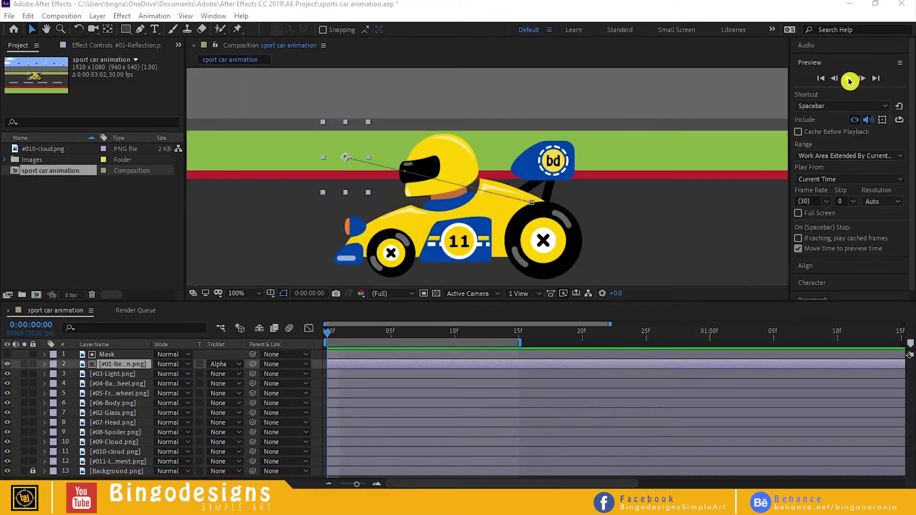
left_click(849, 79)
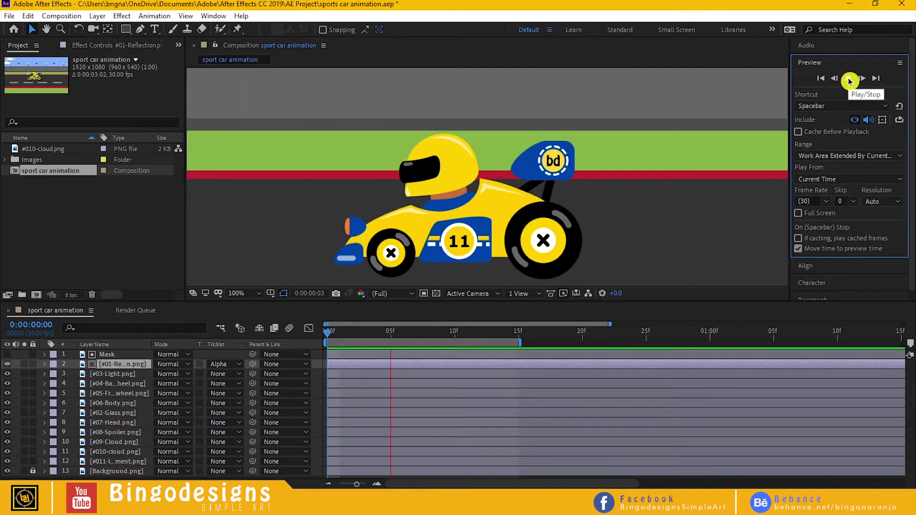
key("space")
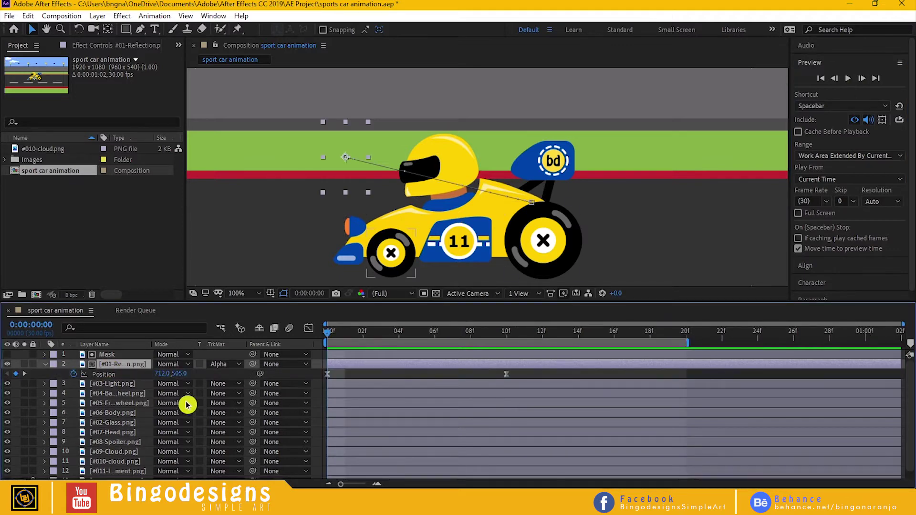
Add a loopOutDuration(type = "cycle", duration = 0) expression to the reflection's Position and preview the loop
left_click(74, 375, "alt")
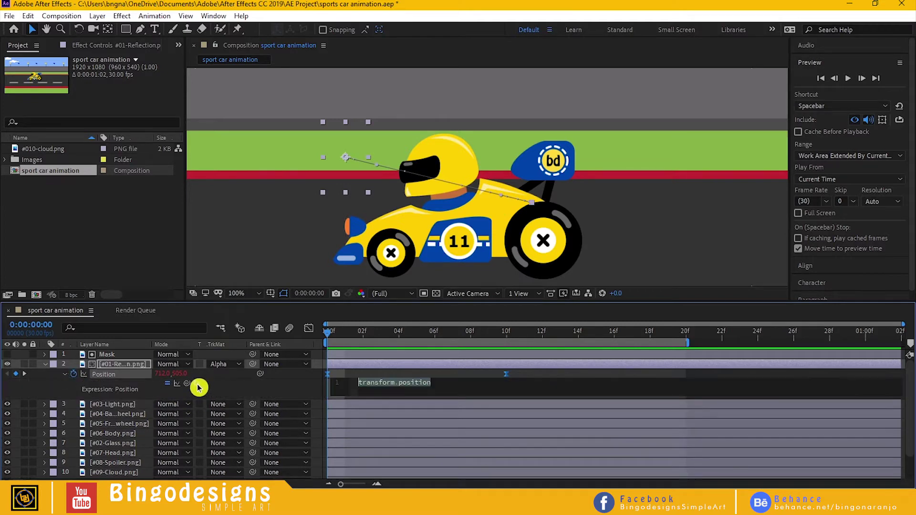
left_click(198, 384)
mouse_move(286, 325)
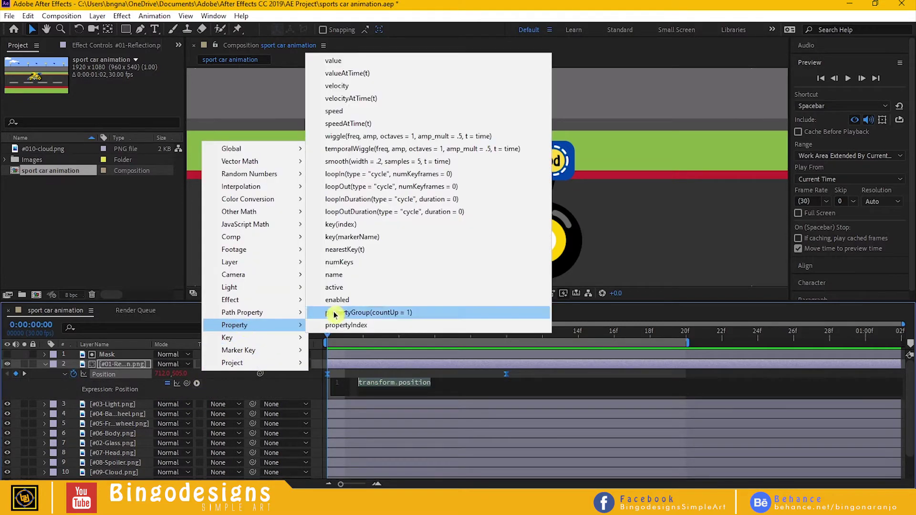
left_click(400, 211)
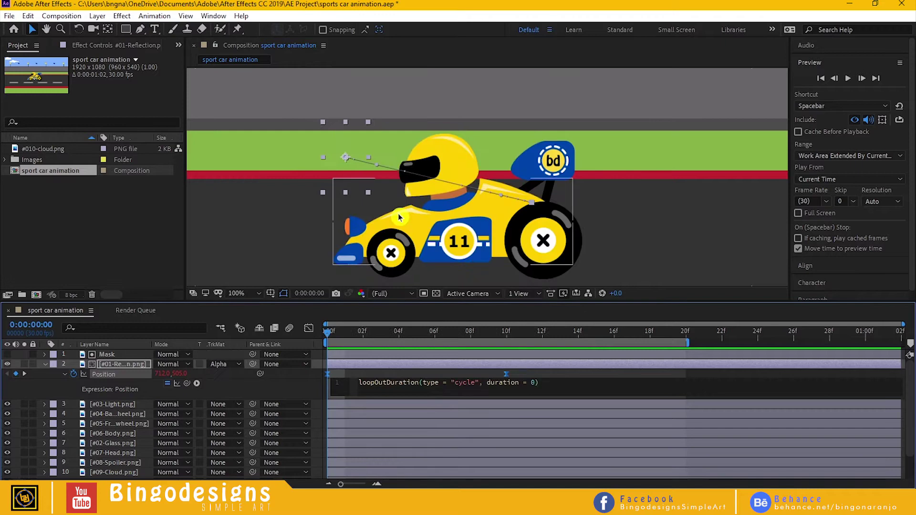
left_click(45, 365)
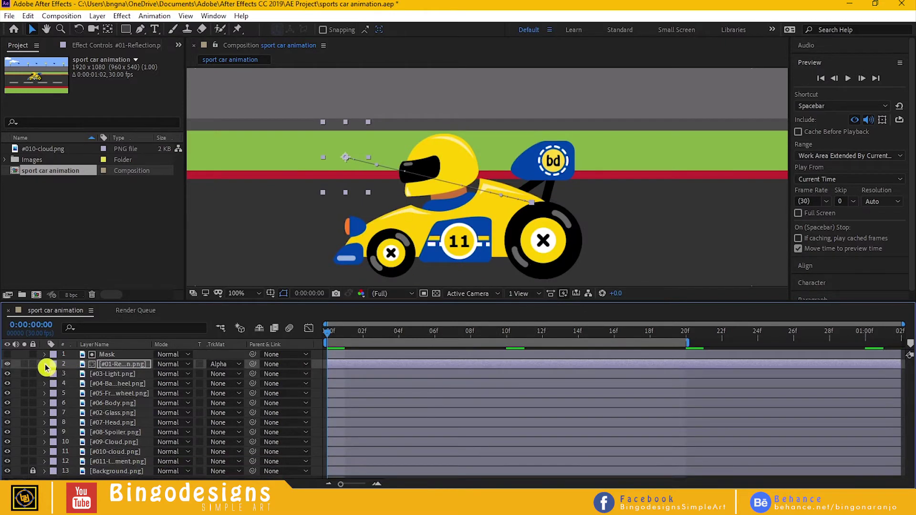
left_click(849, 80)
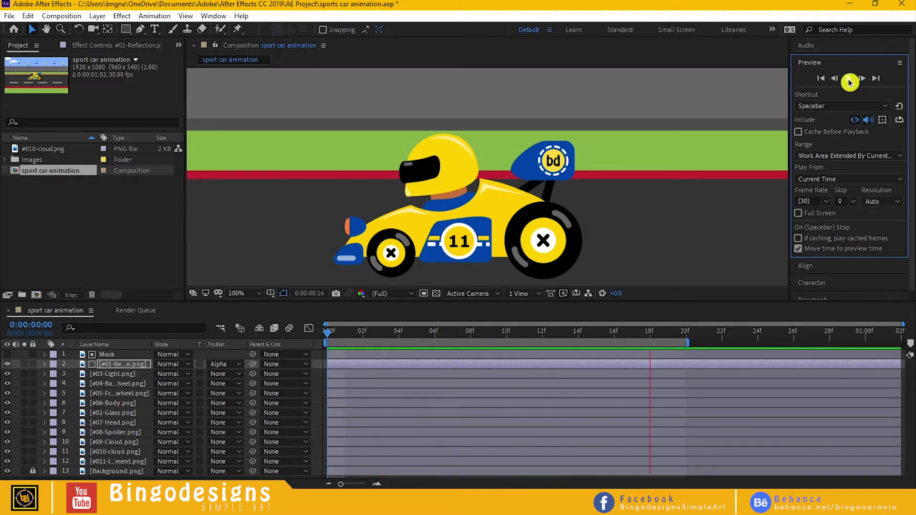
Keyframe both wheels' Rotation from 0° at frame 0 to -1 turn at frame 10
left_click(849, 81)
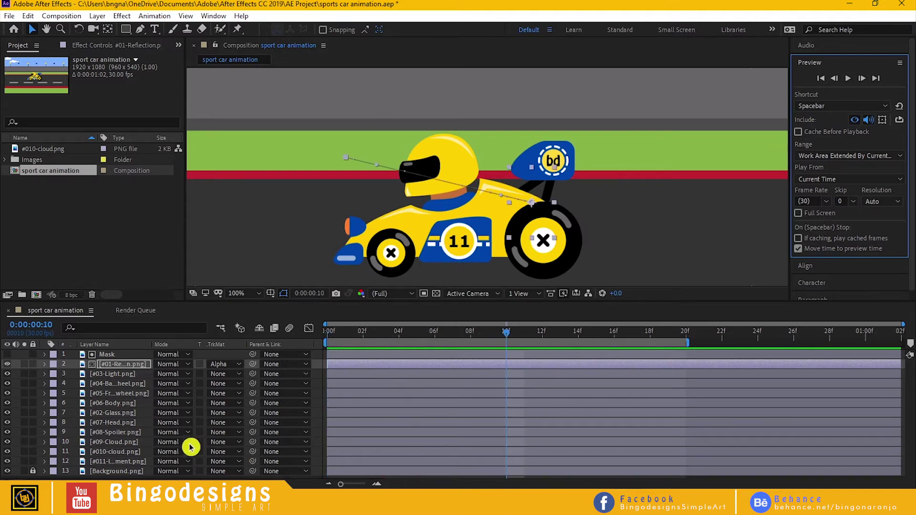
left_click(128, 411)
left_click(129, 403)
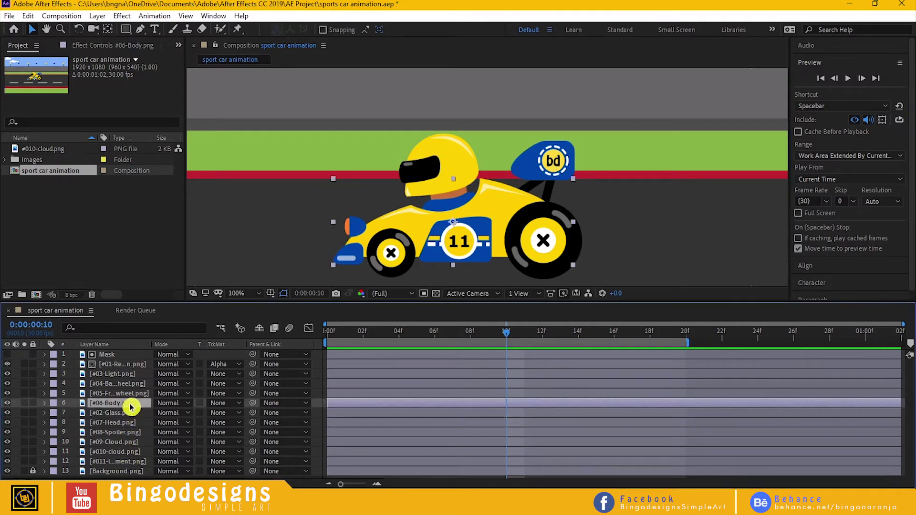
left_click(129, 394)
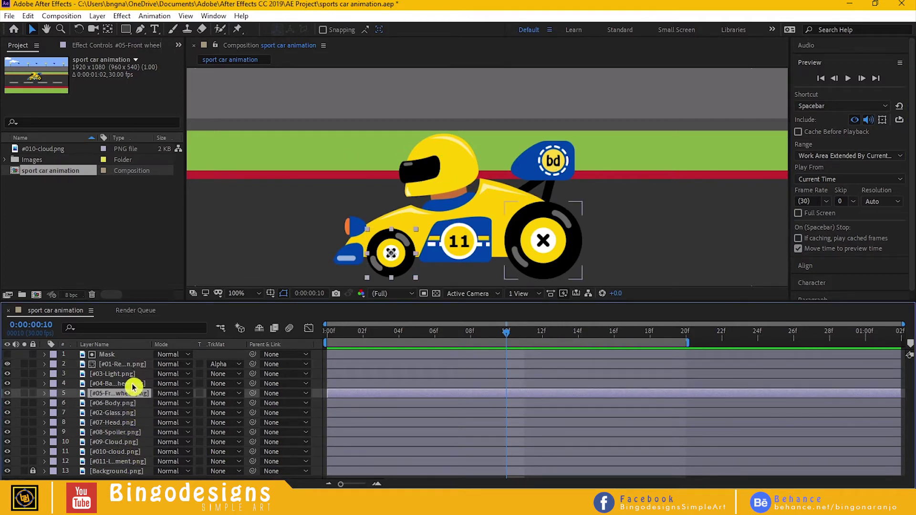
left_click(133, 384, "shift")
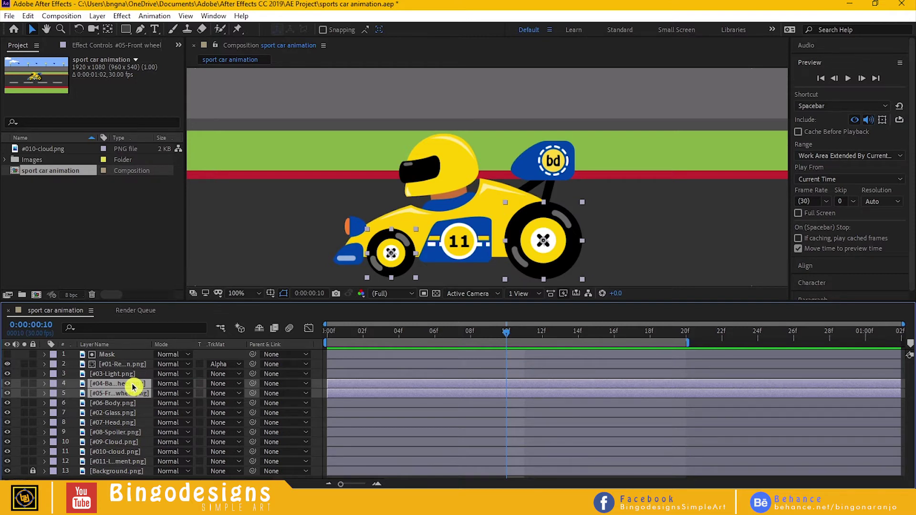
key("r")
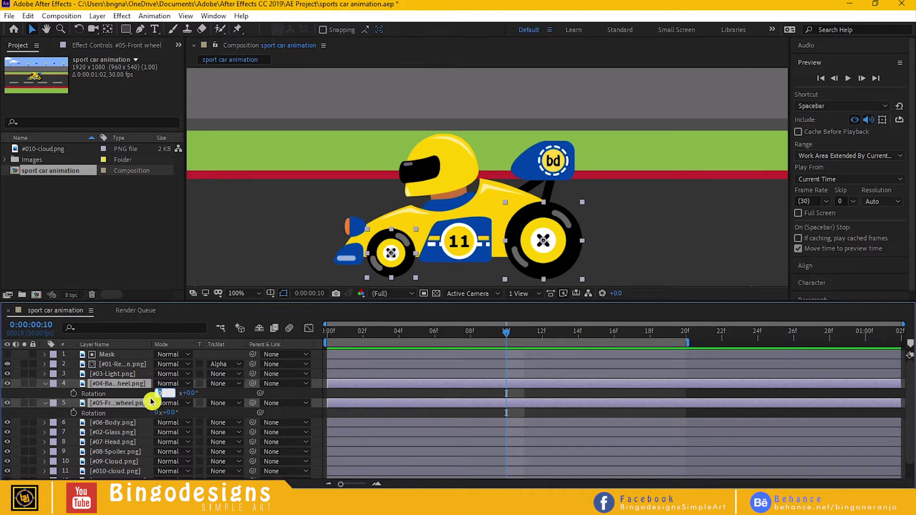
left_click(74, 393)
left_click(73, 412)
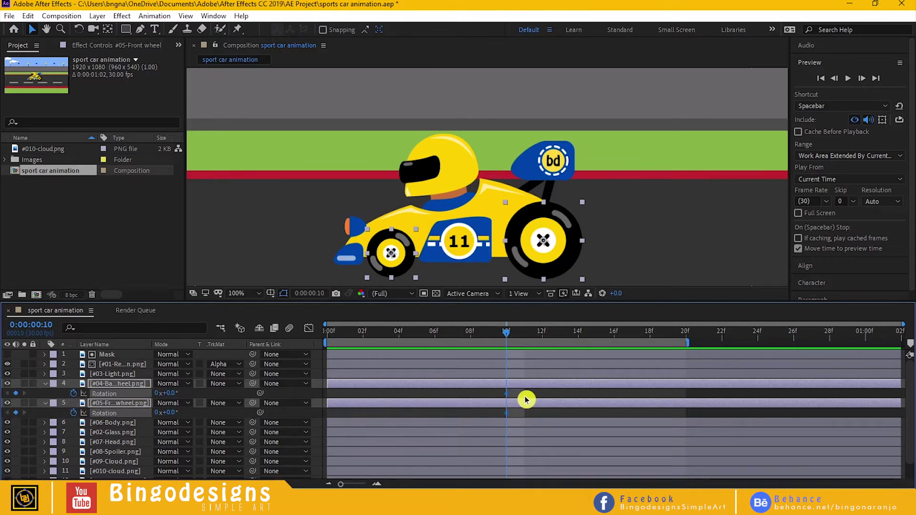
left_click_drag(523, 390, 335, 431)
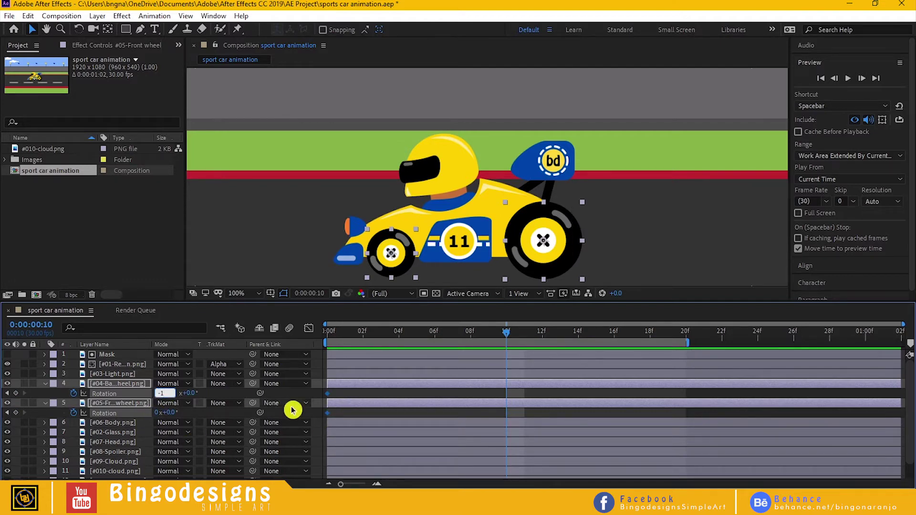
left_click(364, 399)
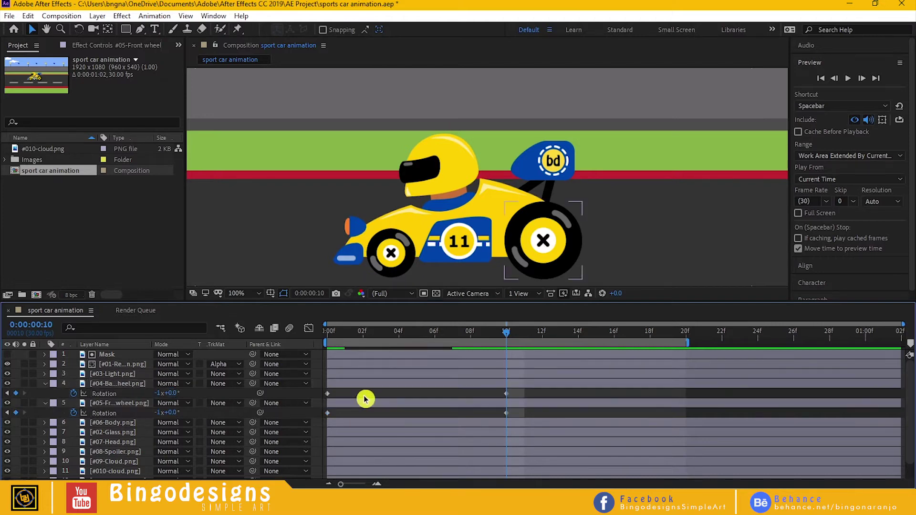
left_click(73, 397)
Add a loopOutDuration cycle expression to the back and front wheels' Rotation
left_click(73, 397, "alt")
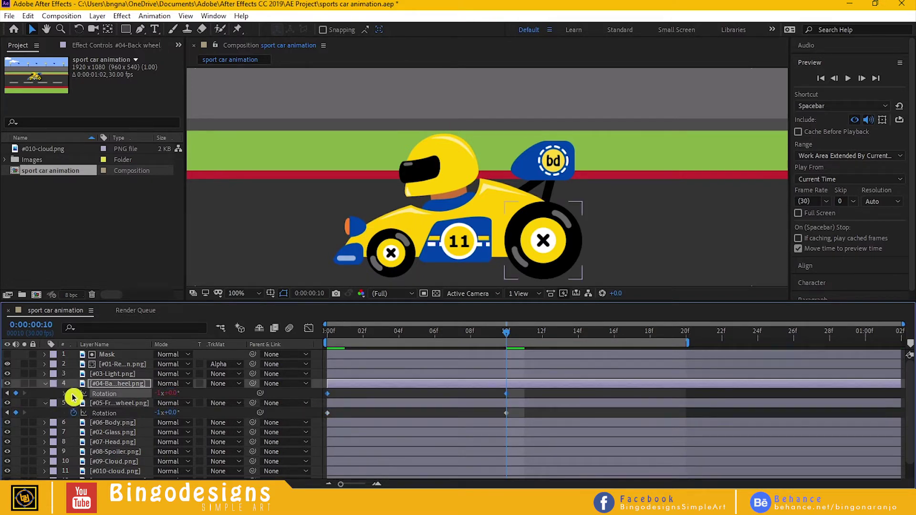
left_click(198, 404)
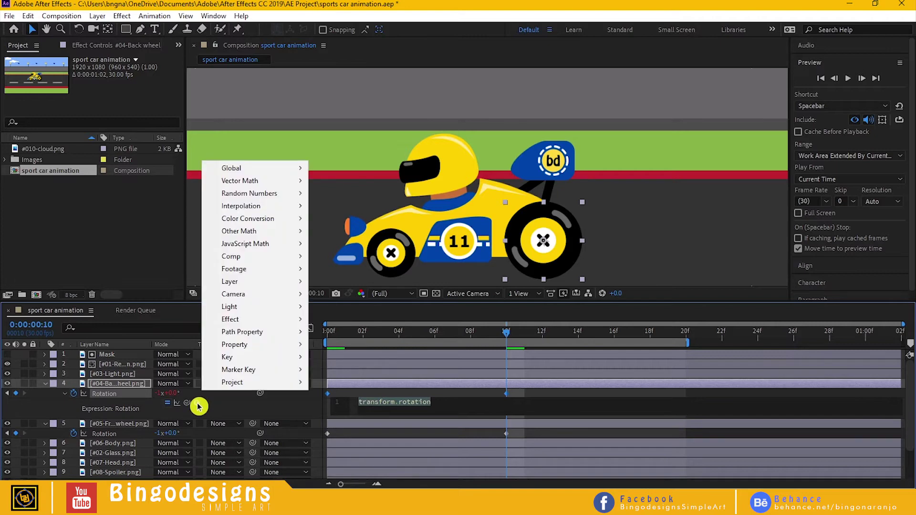
mouse_move(234, 344)
left_click(396, 231)
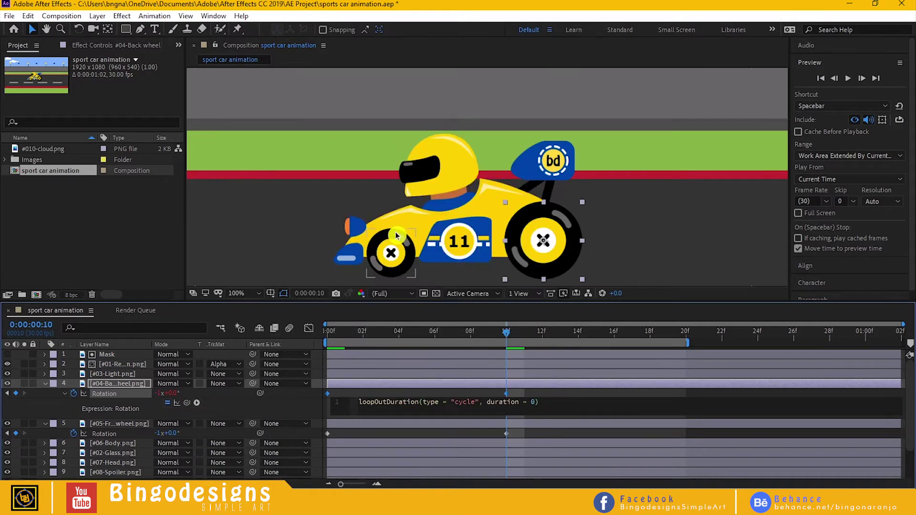
left_click(75, 436, "alt")
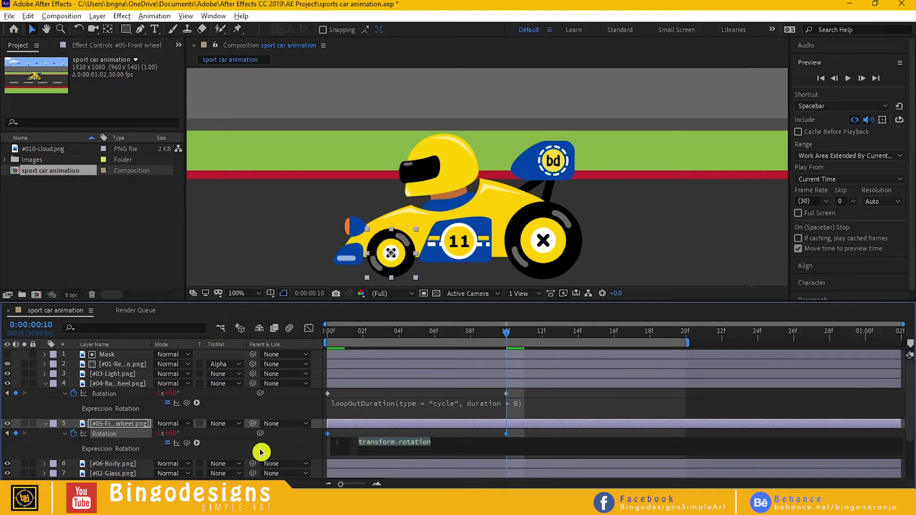
left_click(196, 444)
mouse_move(240, 384)
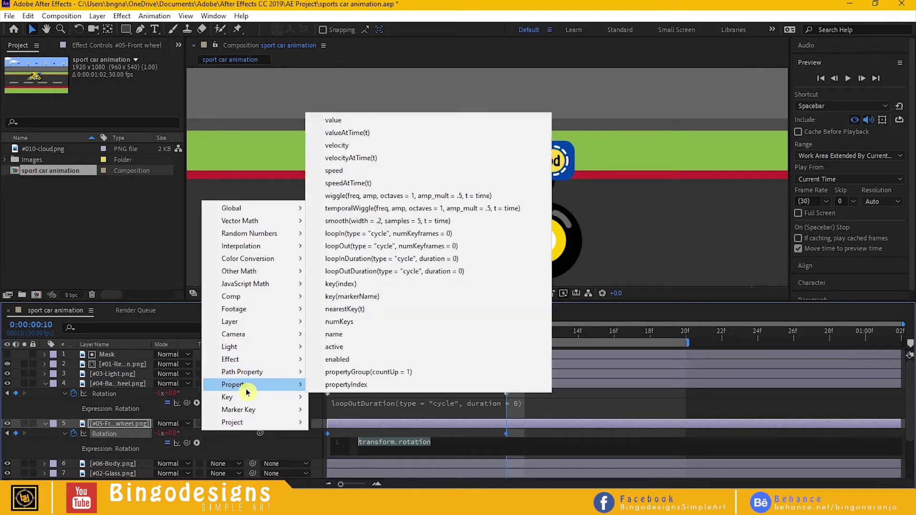
left_click(415, 268)
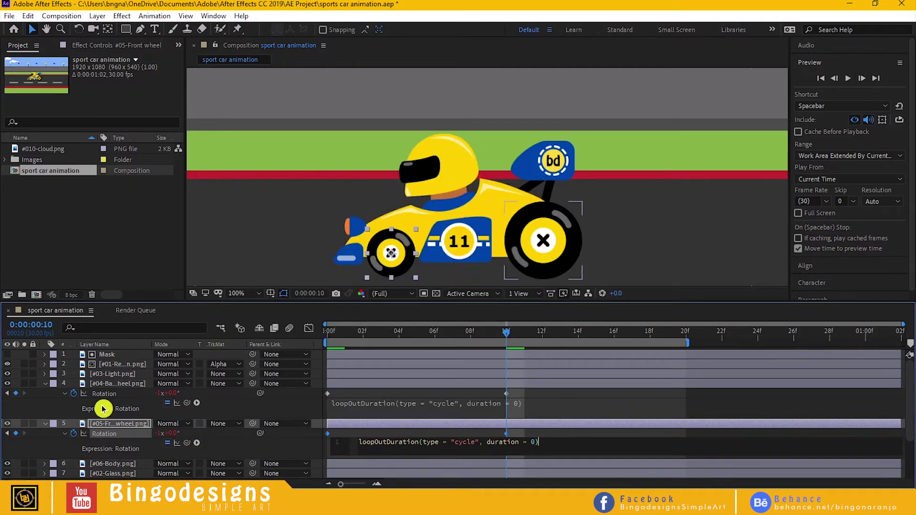
Collapse the wheel layers, preview the spinning wheels, and return to frame 10
left_click(45, 384)
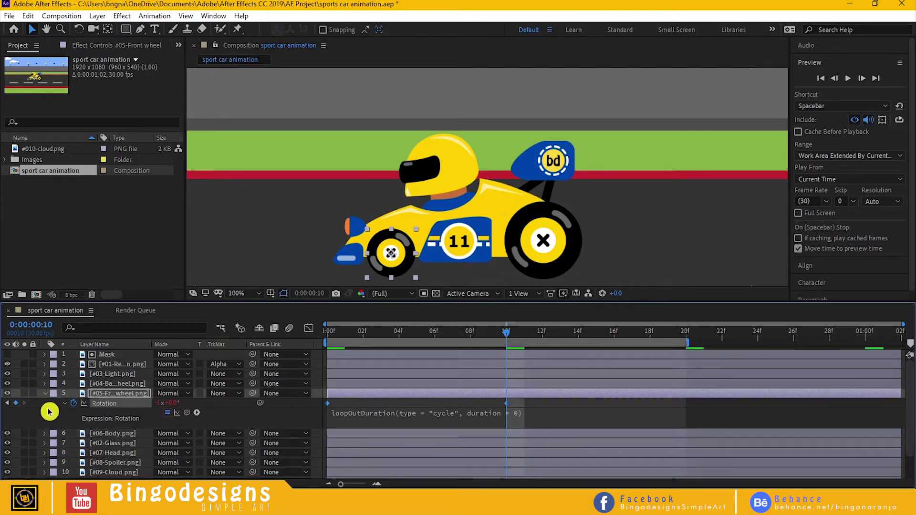
left_click(47, 399)
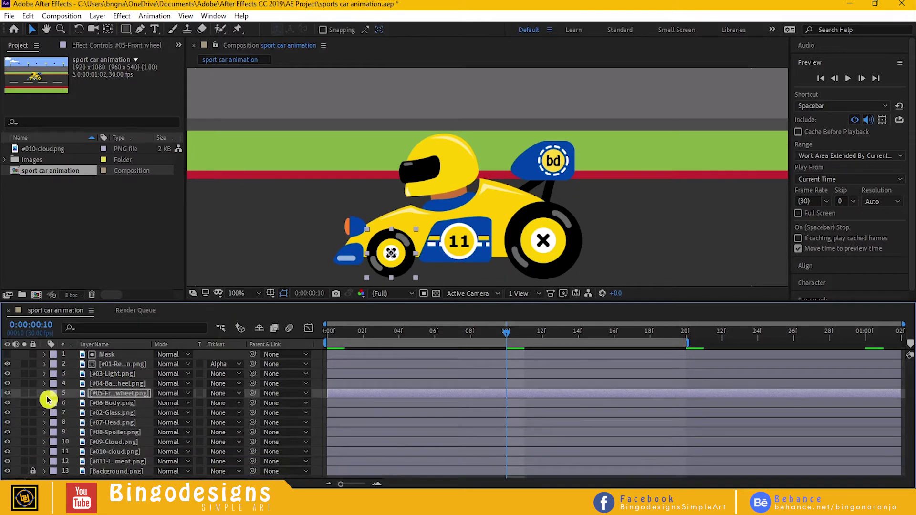
left_click(849, 78)
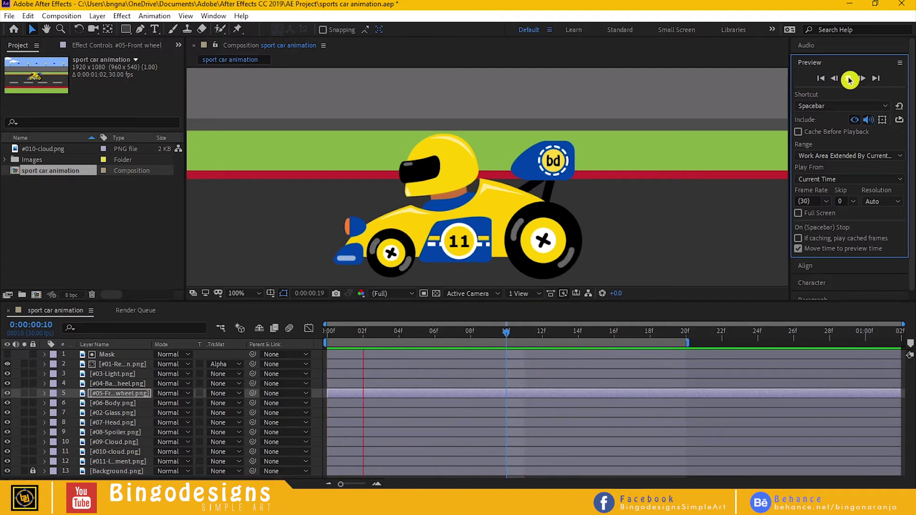
left_click(849, 79)
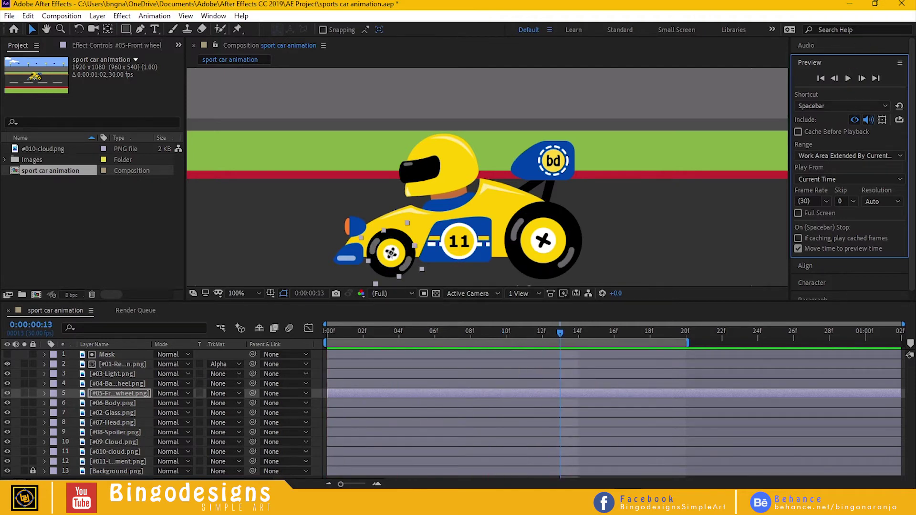
left_click(117, 384)
key("Page_Up")
key("Page_Up")
key("Page_Up")
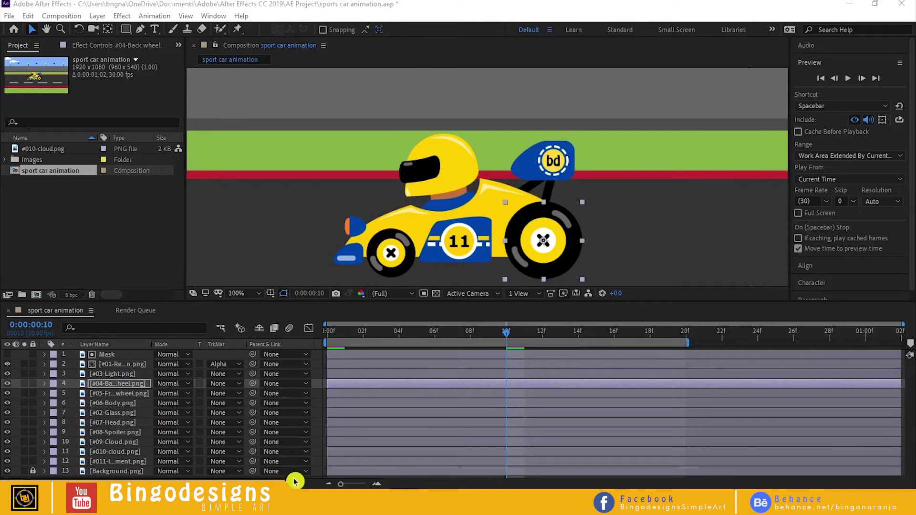
Parent Mask, #01 and #02-Glass.png to #07-Head.png, and move the glass layer to third
left_click(114, 412)
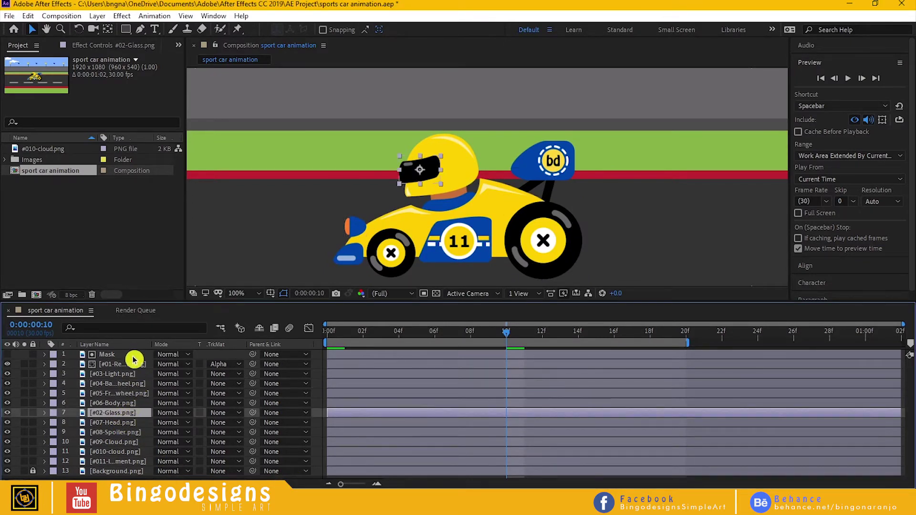
left_click(128, 355, "ctrl")
left_click(129, 365, "ctrl")
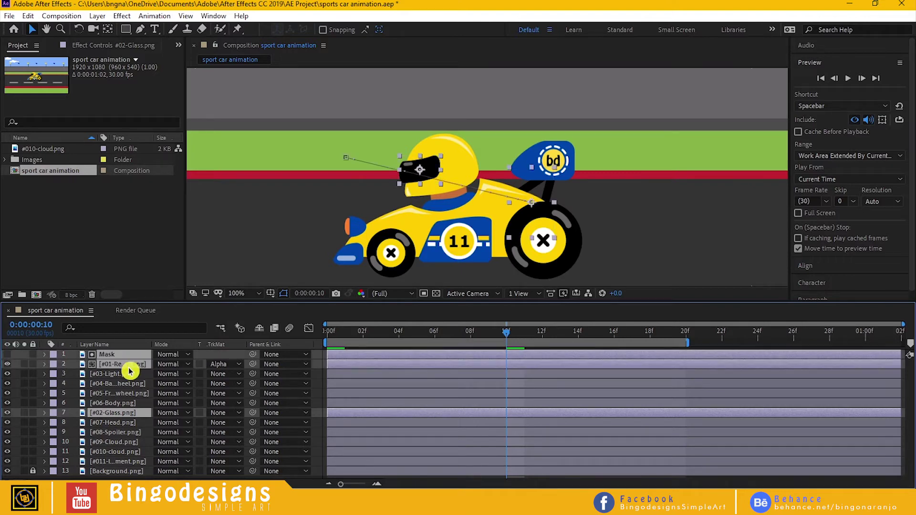
left_click_drag(253, 365, 135, 426)
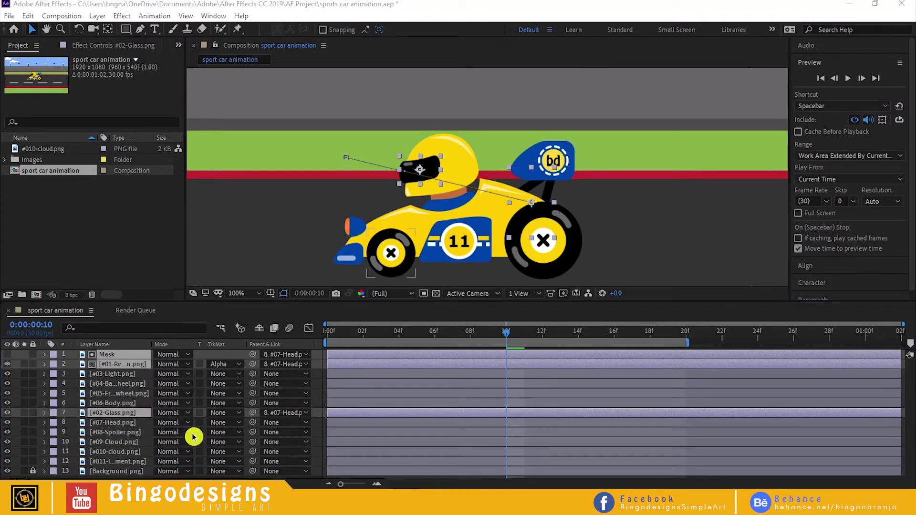
left_click(134, 403)
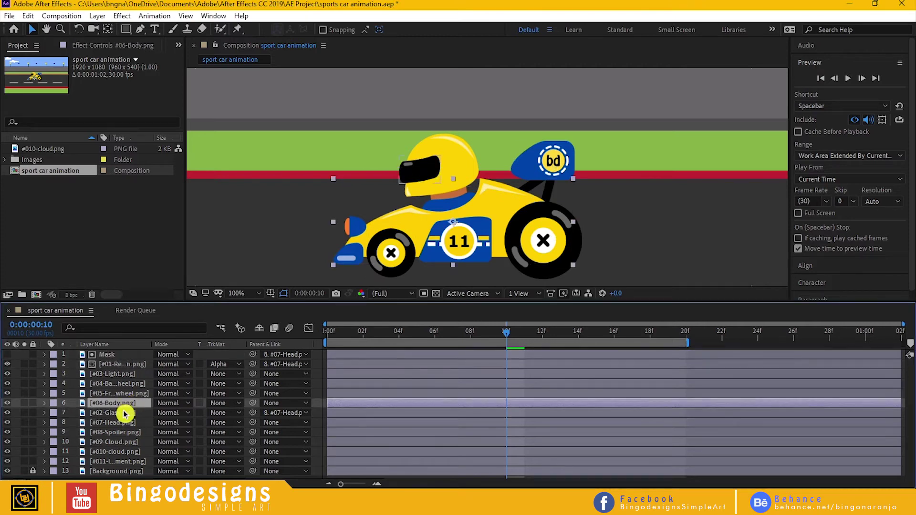
left_click_drag(127, 412, 131, 370)
Add Position keyframes at 10f to the light, both wheels, body, head and spoiler layers
left_click(129, 385)
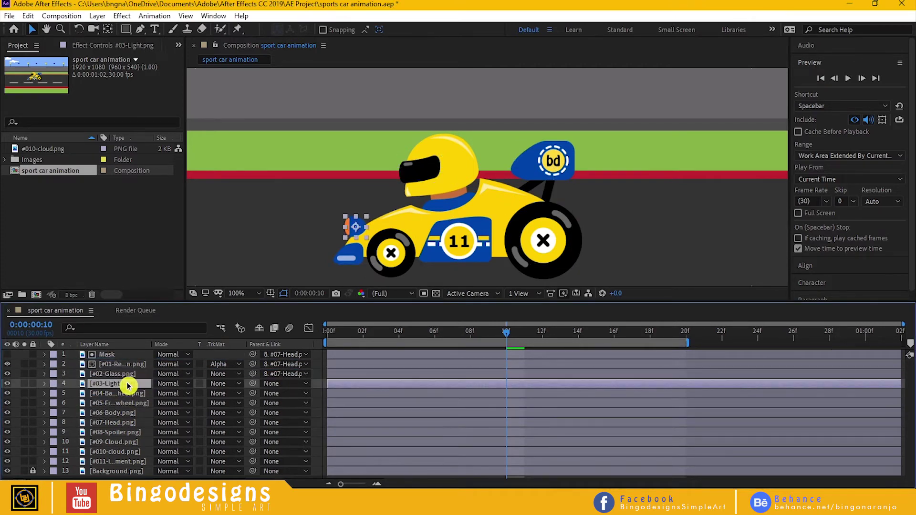
left_click(128, 394, "ctrl")
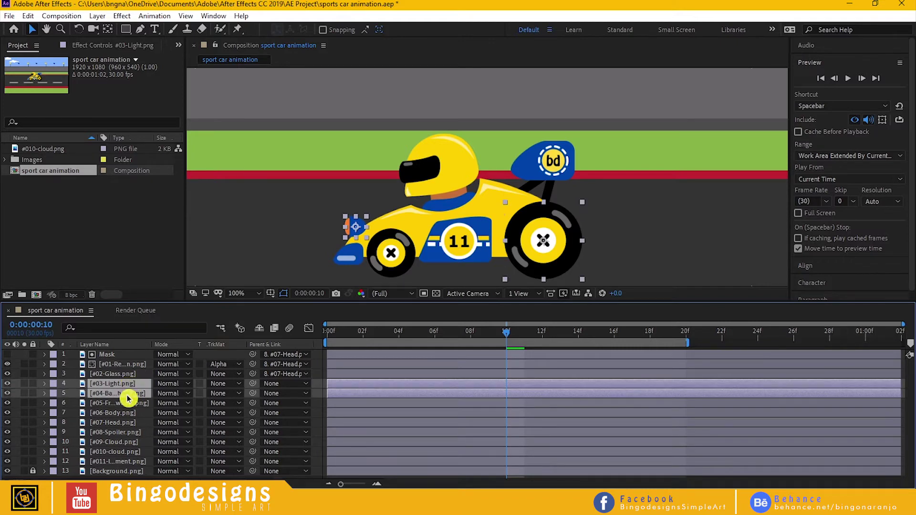
left_click(128, 403, "ctrl")
left_click(128, 413, "ctrl")
left_click(127, 424, "ctrl")
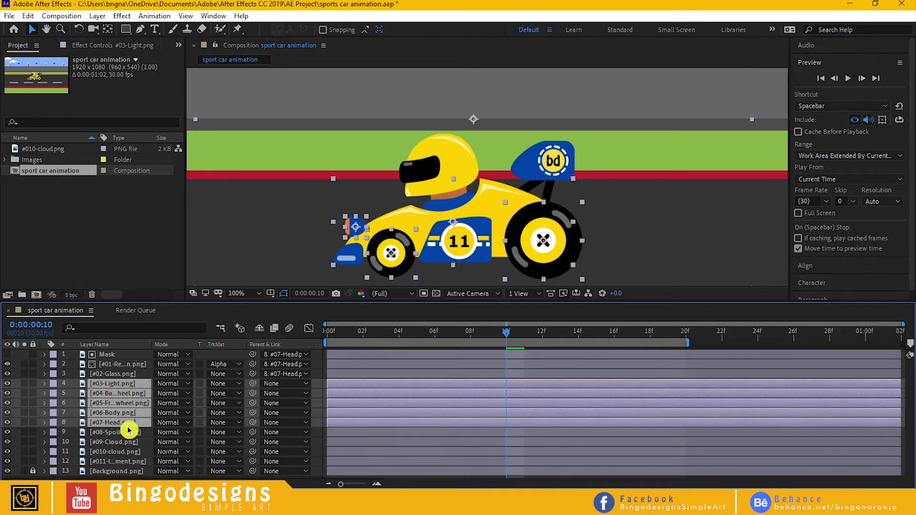
left_click(128, 433, "ctrl")
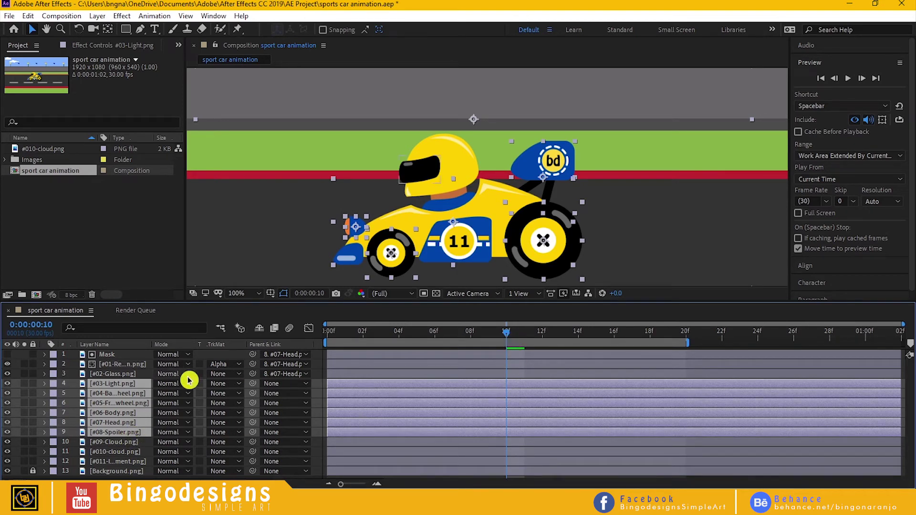
key("p")
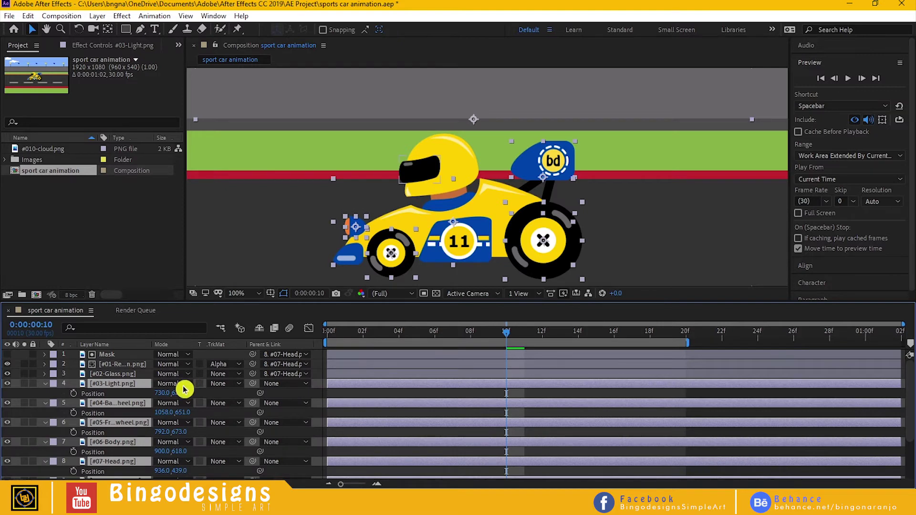
left_click(77, 396)
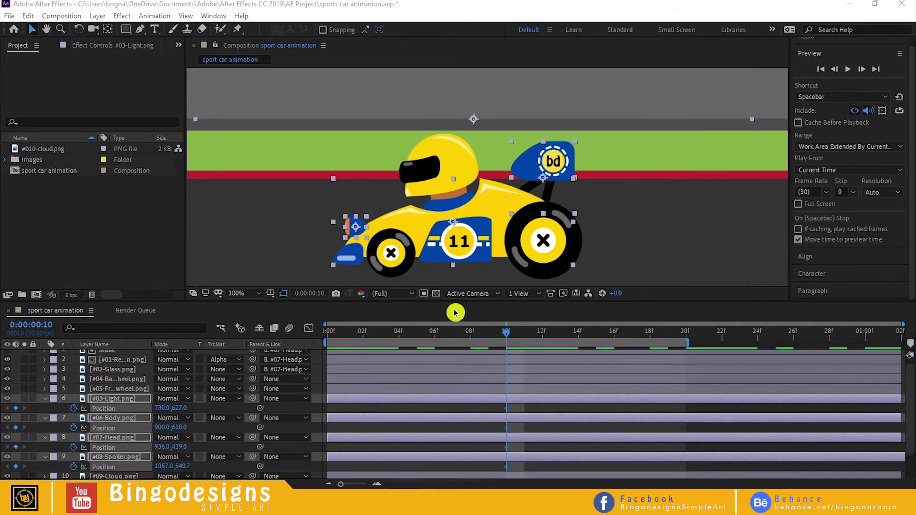
left_click(503, 333)
left_click_drag(508, 335, 321, 325)
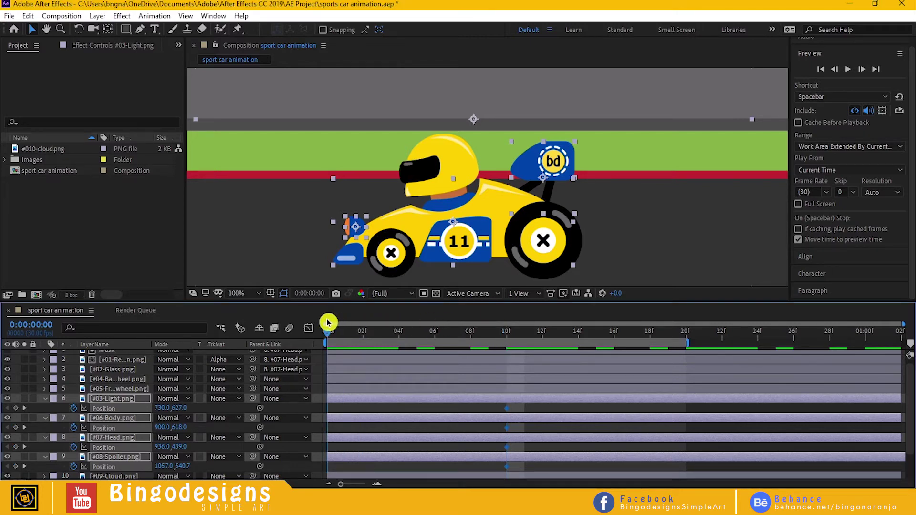
Key the light, body, head and spoiler Position at frame 0, and 9 px lower at frame 5
left_click(18, 410)
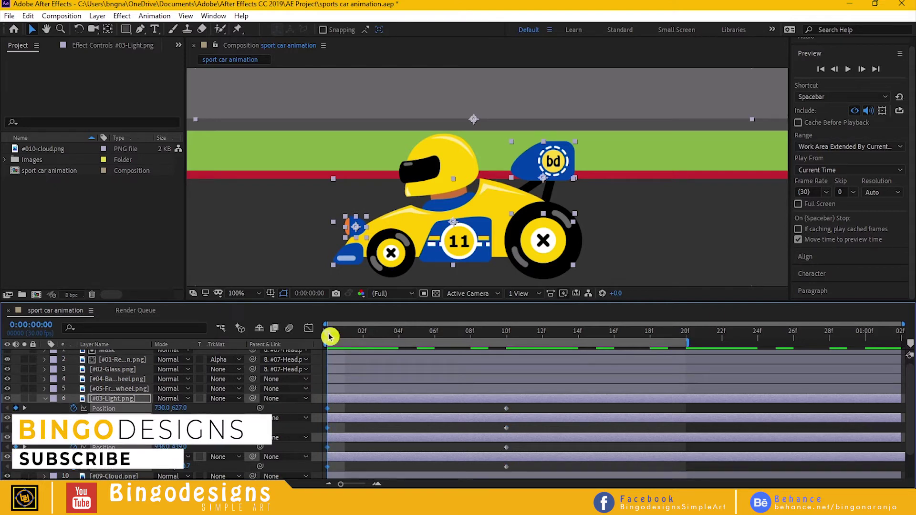
left_click_drag(423, 338, 428, 338)
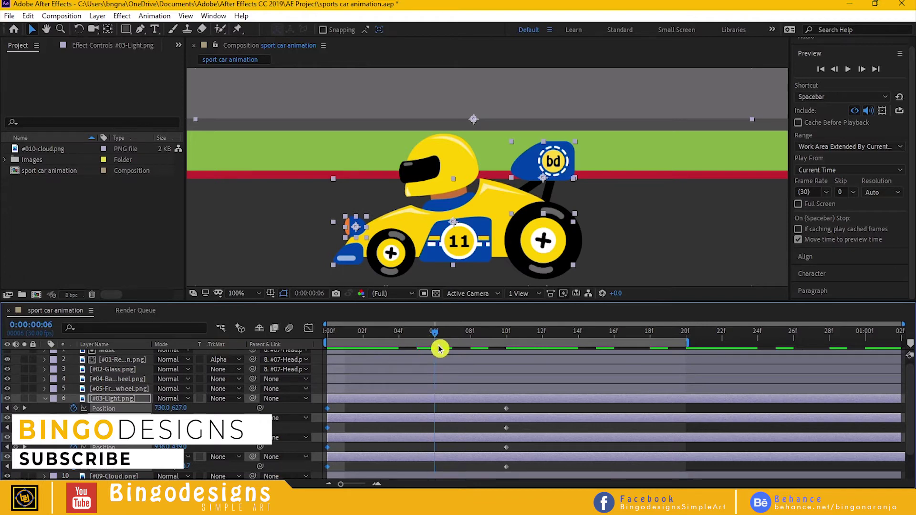
left_click_drag(439, 349, 425, 348)
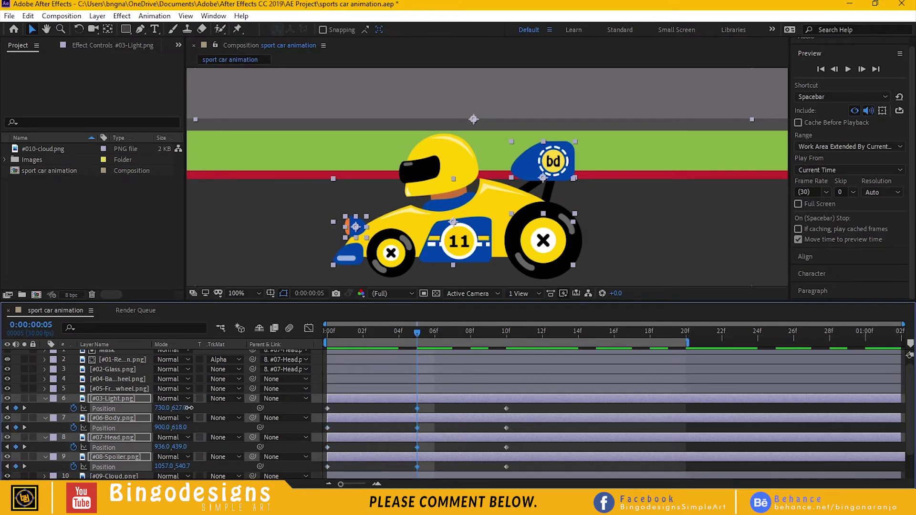
left_click_drag(190, 408, 191, 408)
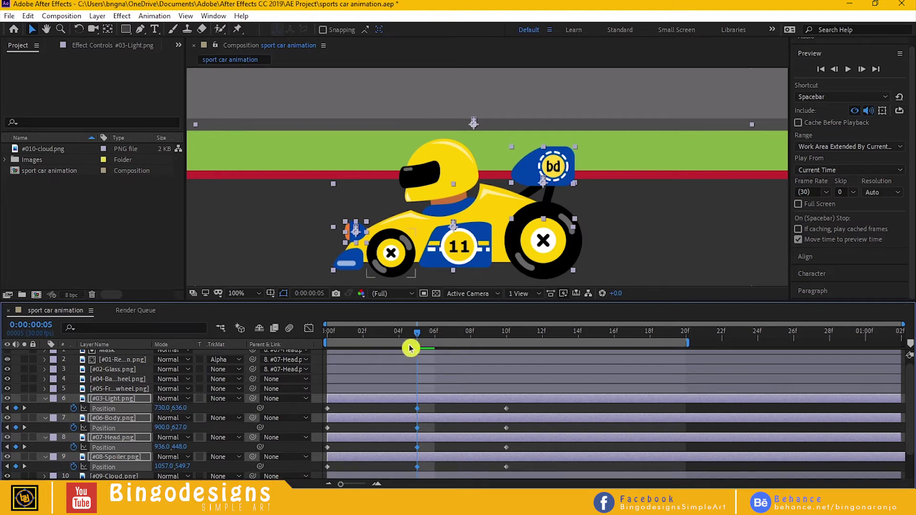
left_click_drag(417, 331, 521, 344)
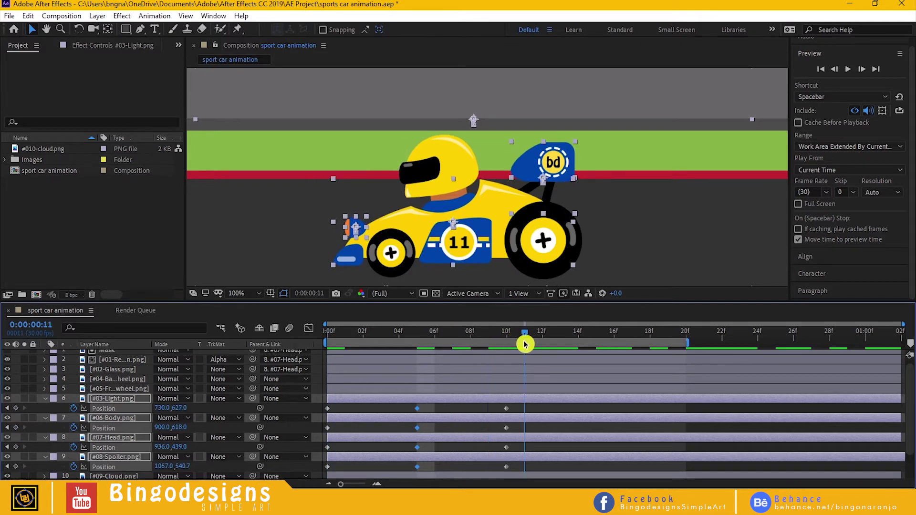
key("Home")
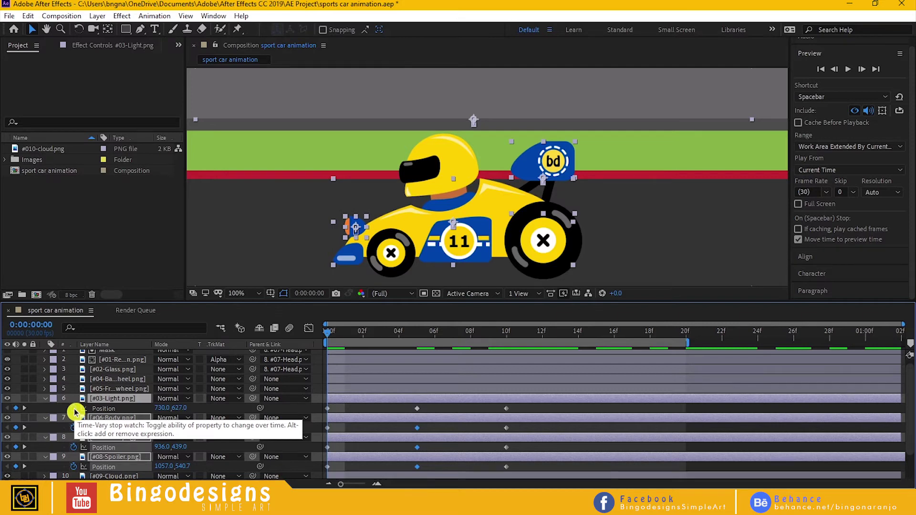
left_click(75, 411, "alt")
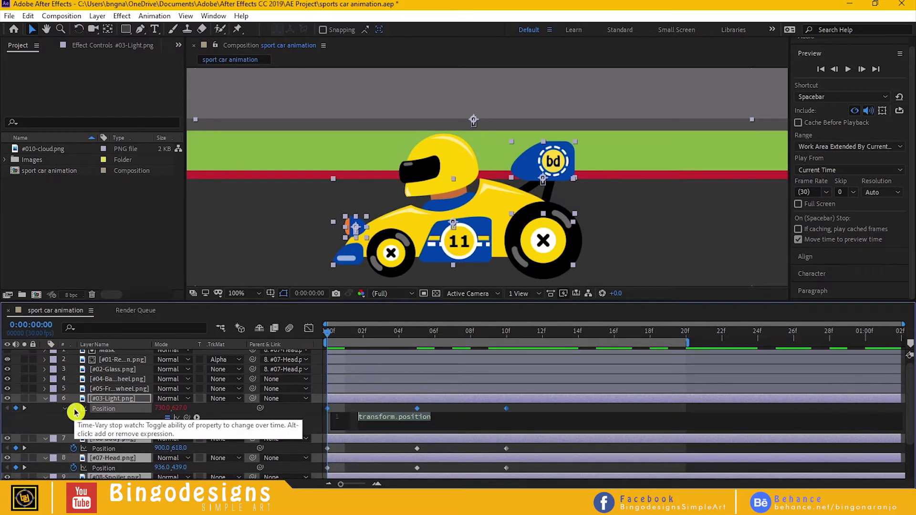
Give the Light layer's Position a loopOutDuration cycle expression and copy it
left_click(197, 418)
mouse_move(262, 360)
left_click(400, 252)
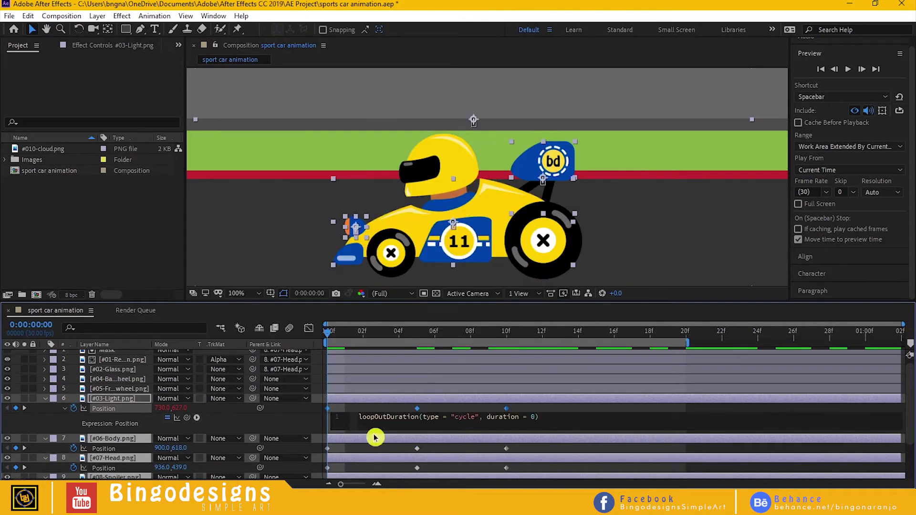
left_click(517, 417)
right_click(517, 417)
left_click(548, 368)
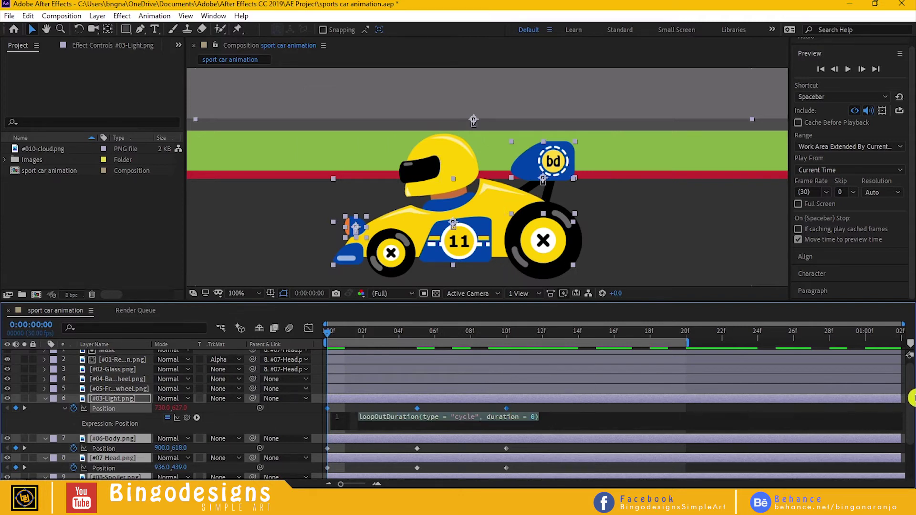
Paste the loopOutDuration expression into Body, Head and Spoiler Position, then collapse all layers
scroll(910, 425, "down", 3)
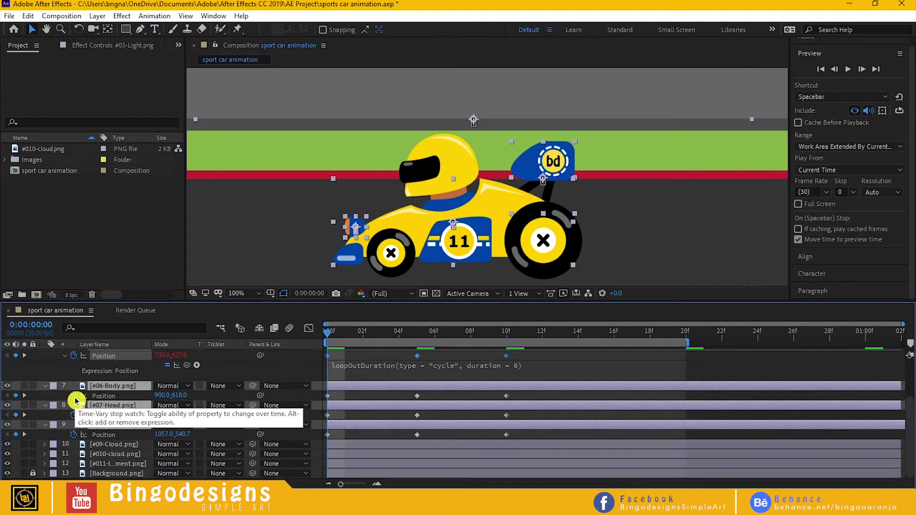
left_click(77, 400)
left_click(75, 397, "alt")
right_click(359, 404)
left_click(380, 366)
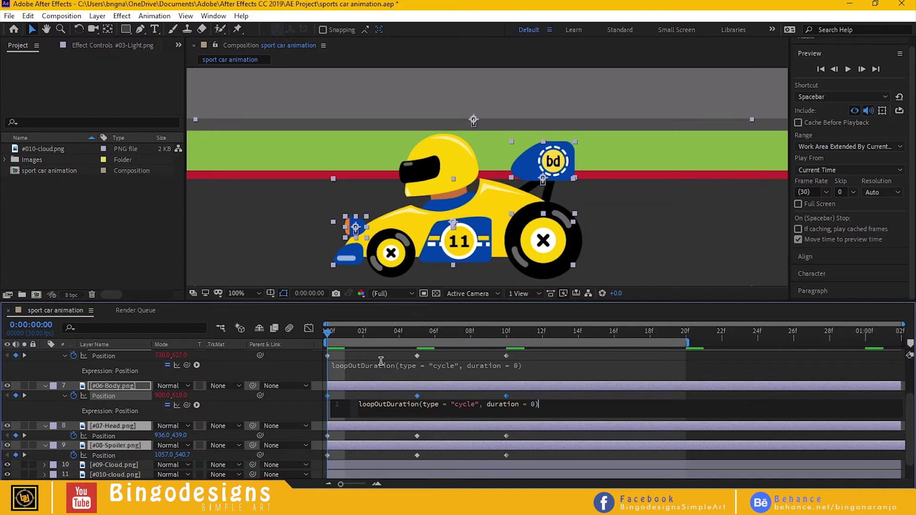
left_click(74, 436, "alt")
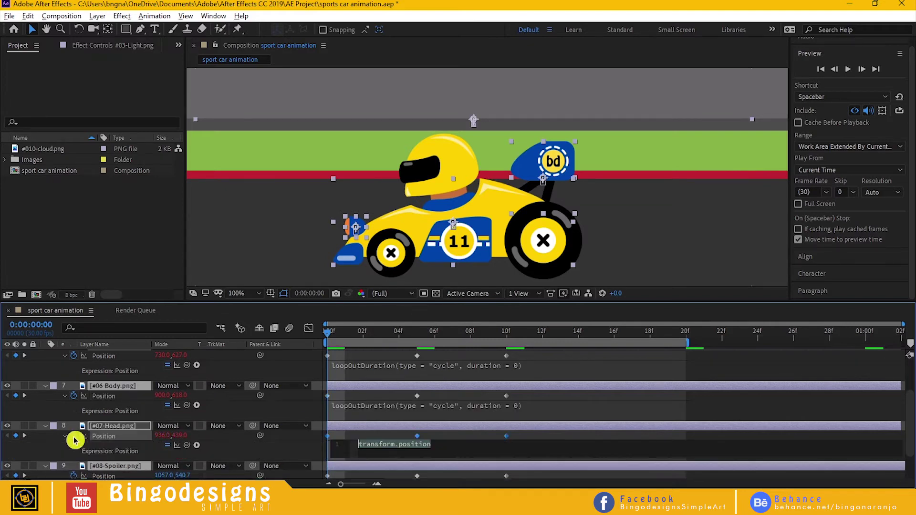
right_click(394, 444)
left_click(418, 409)
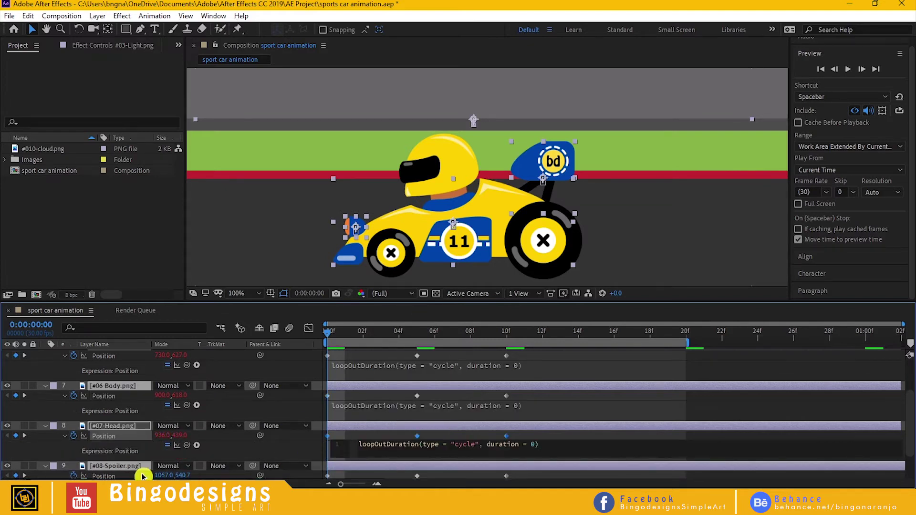
left_click(74, 477, "alt")
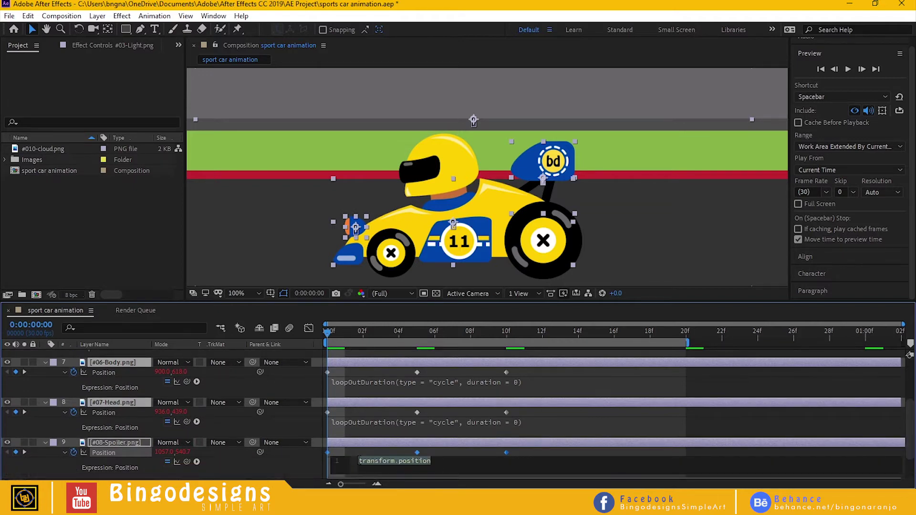
right_click(363, 459)
left_click(385, 422)
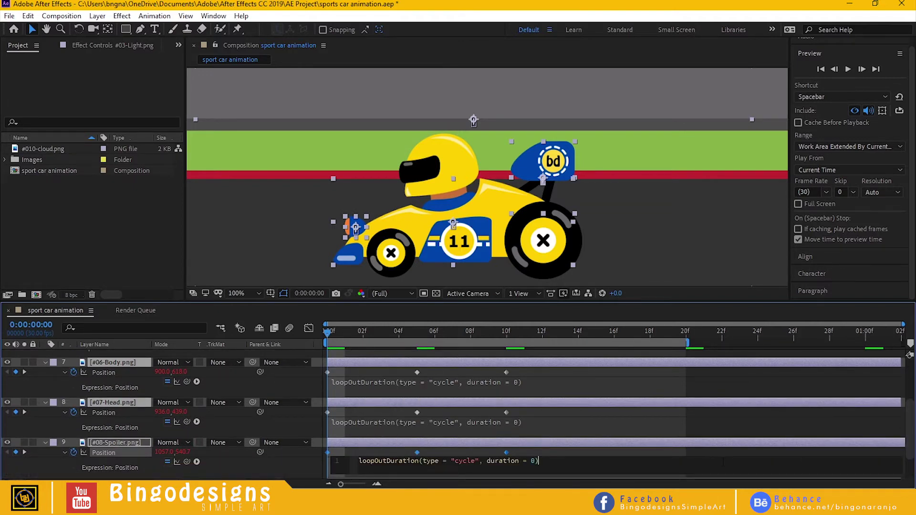
left_click(47, 368)
key("u")
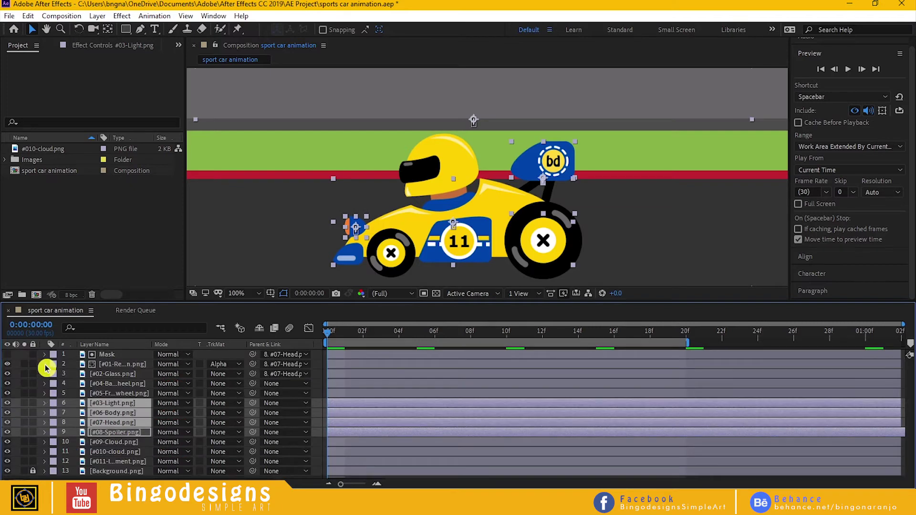
left_click(849, 73)
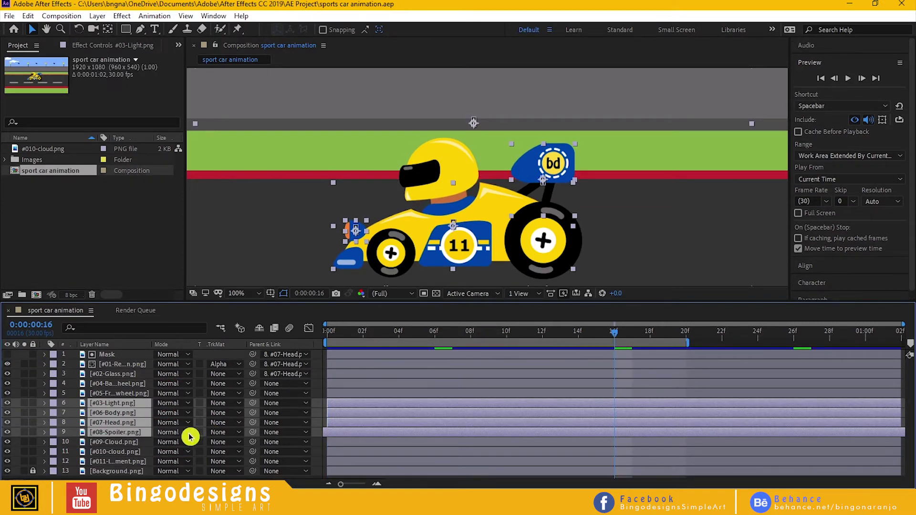
left_click(852, 79)
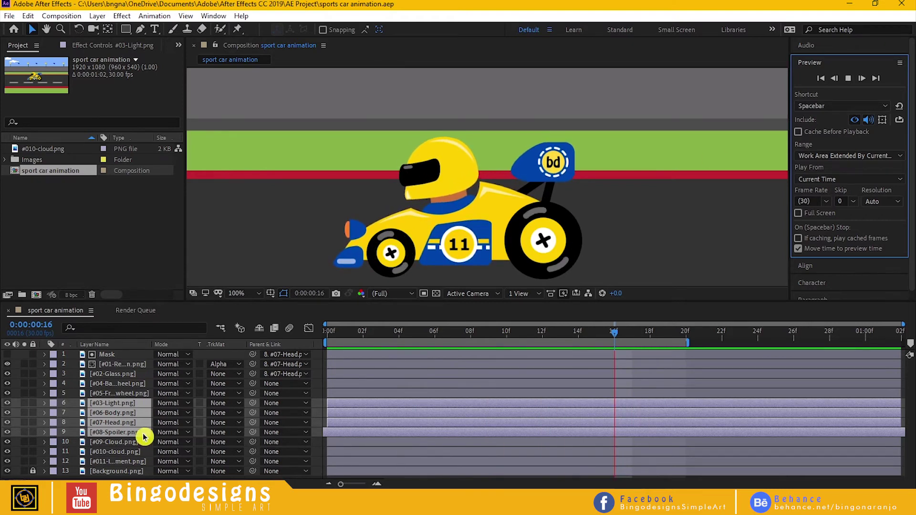
left_click(113, 422)
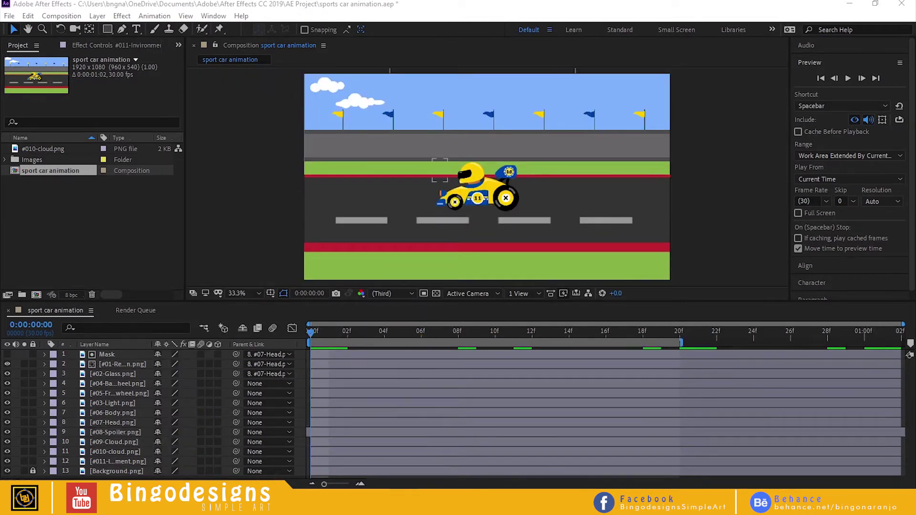
Keyframe the road-dash layer's Position at 0f, then slide it right to 1266,765 at 10f
left_click(120, 463)
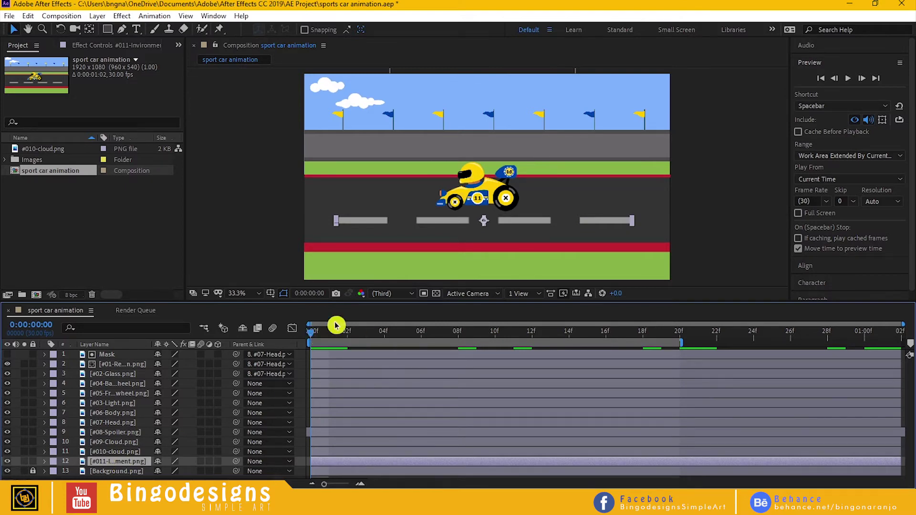
left_click_drag(457, 224, 401, 224)
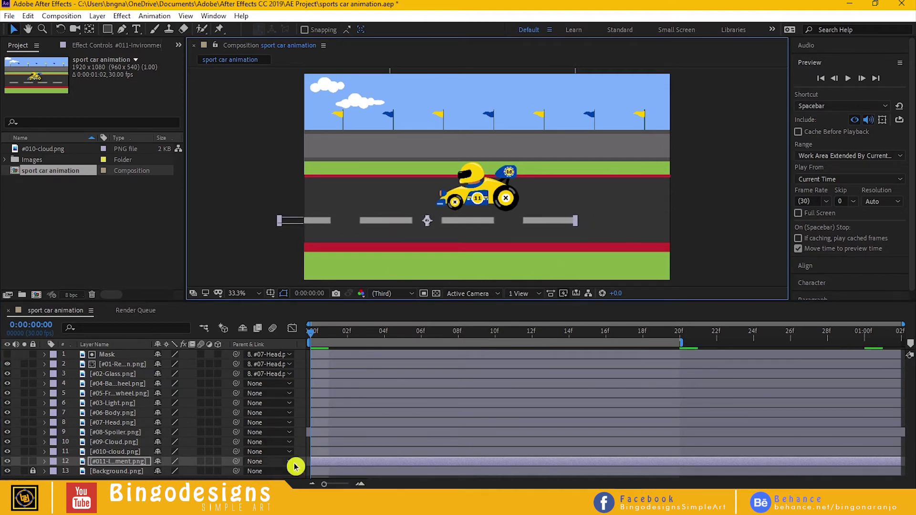
key("p")
left_click(73, 472)
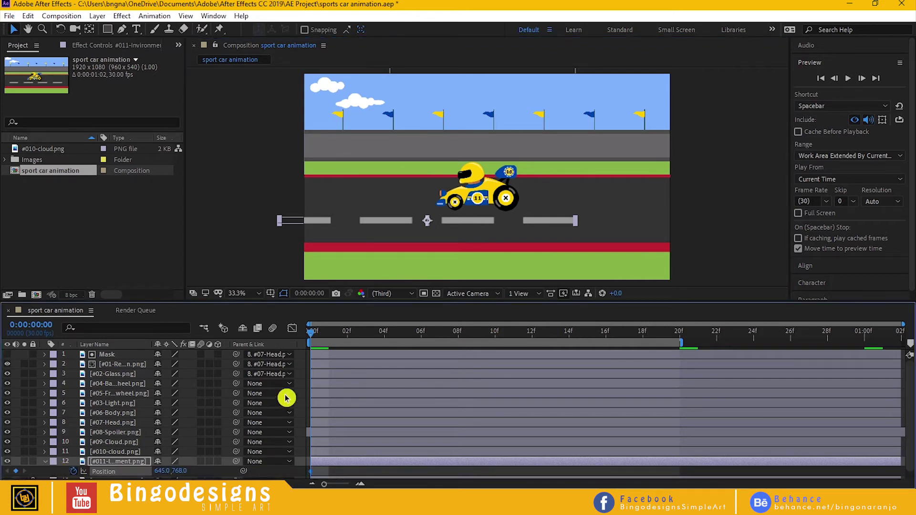
left_click_drag(377, 342, 491, 348)
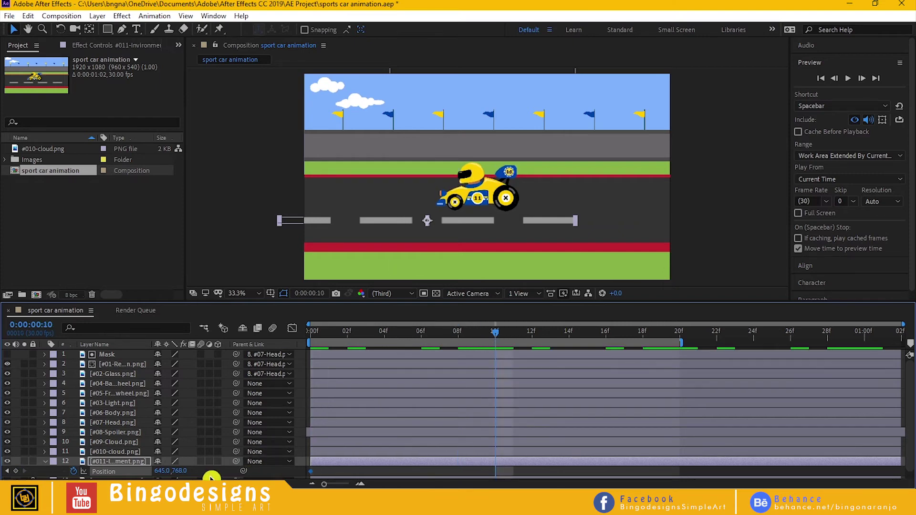
left_click(466, 225)
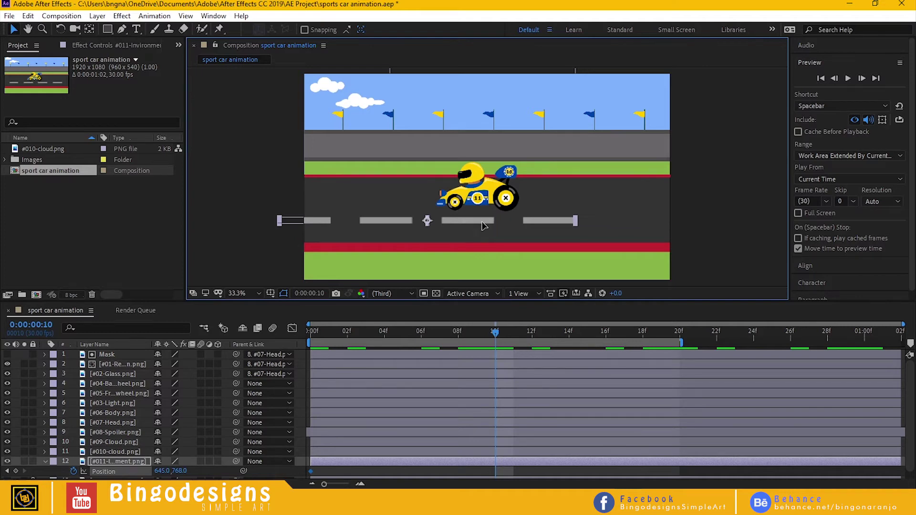
left_click_drag(483, 225, 602, 225)
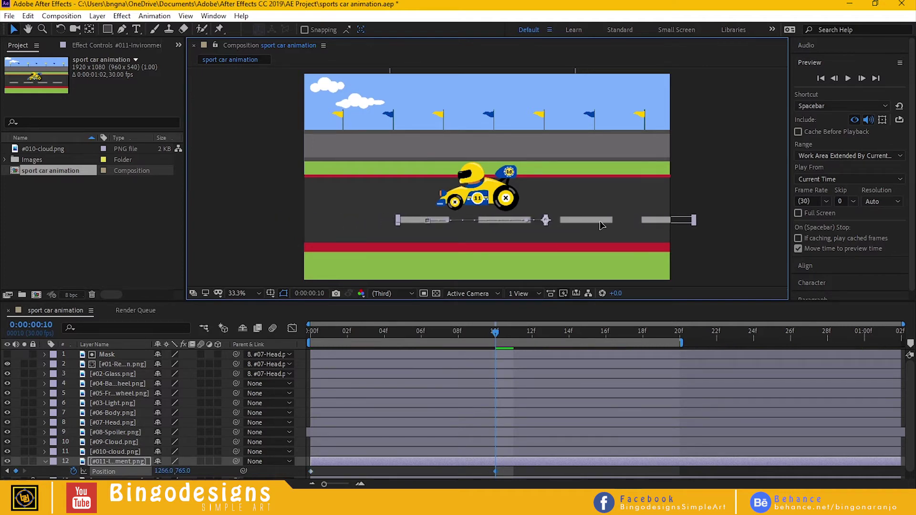
left_click(536, 294)
left_click(352, 487)
Give the road-dash Position a loopOutDuration cycle expression and preview the looping dashes
left_click(74, 472, "alt")
left_click(198, 472)
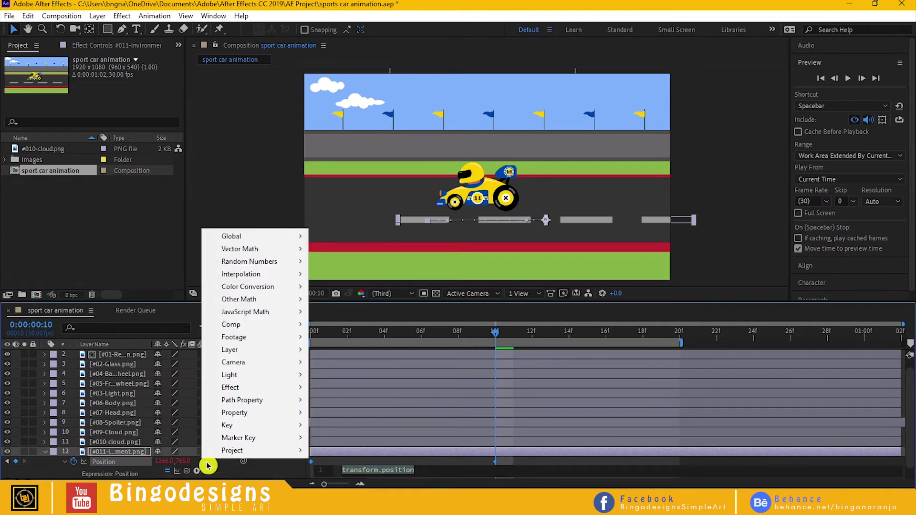
mouse_move(276, 413)
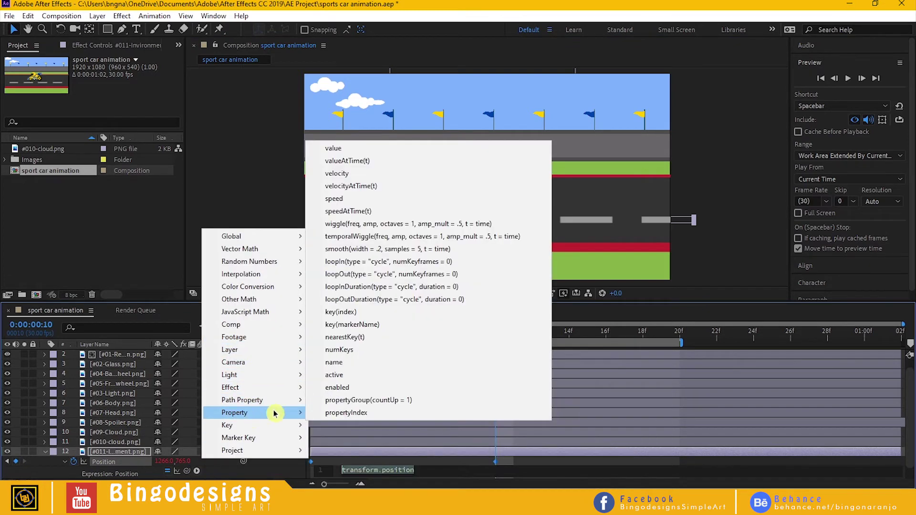
left_click(390, 302)
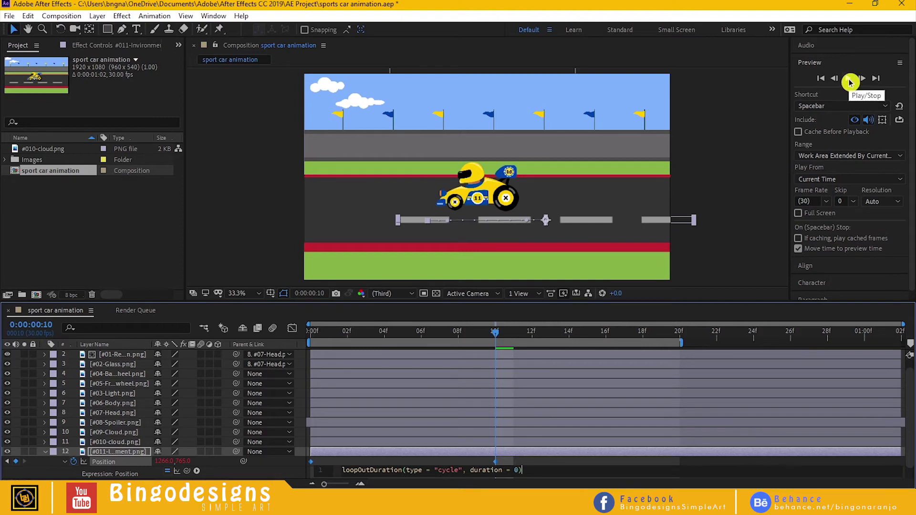
left_click(850, 82)
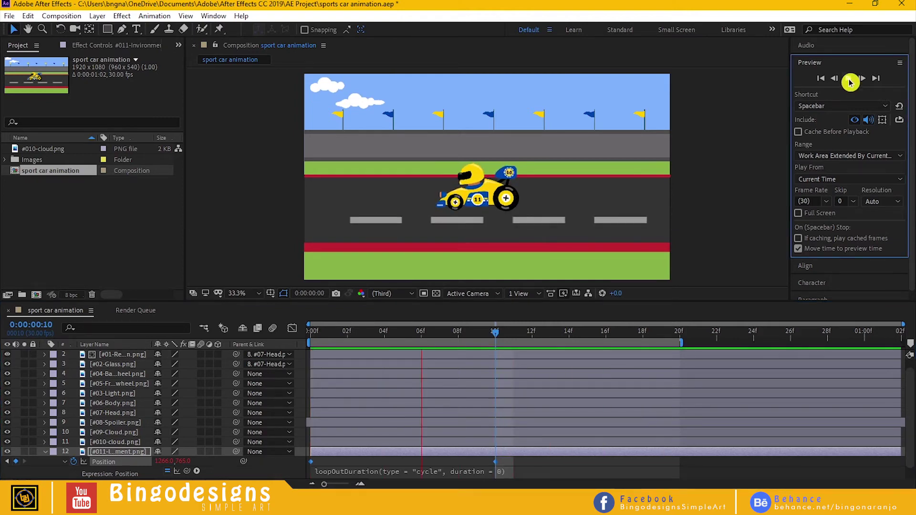
left_click(850, 82)
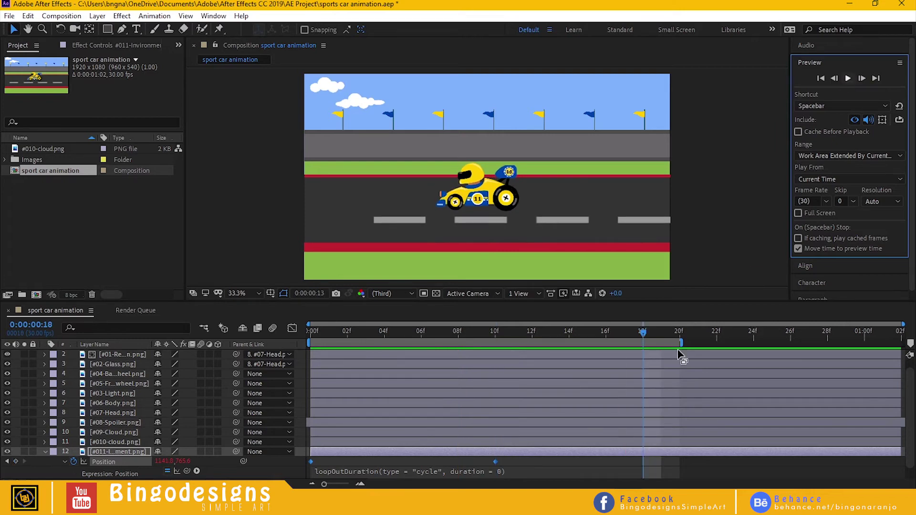
Place both clouds left of the frame and set their starting Position keyframes at 0f
left_click(120, 443)
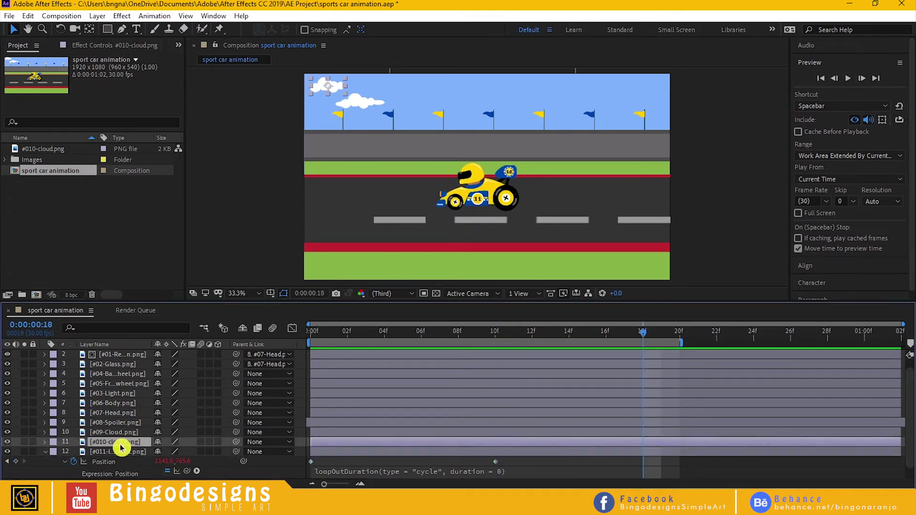
left_click(127, 434, "shift")
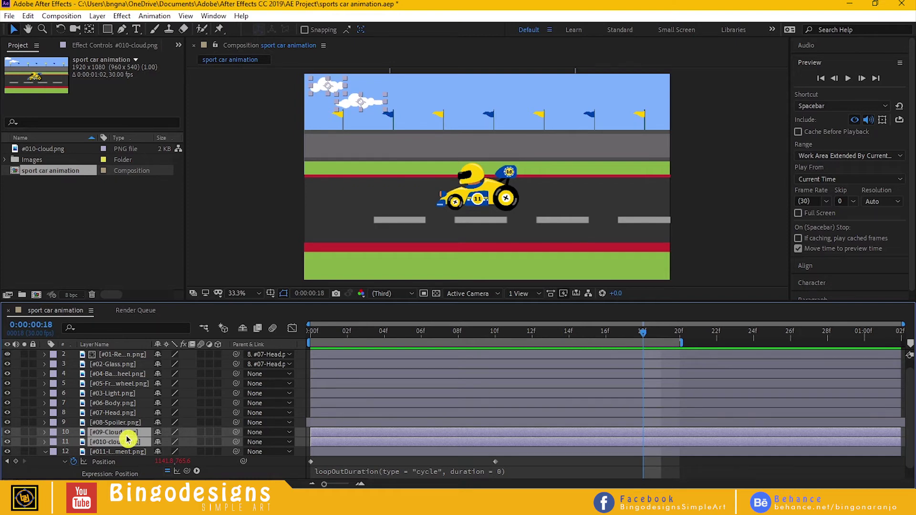
key("p")
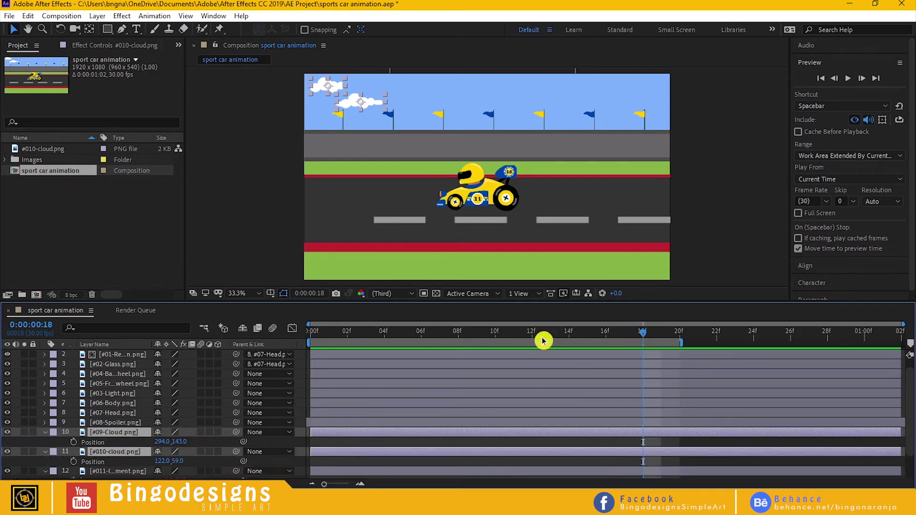
left_click_drag(543, 341, 295, 346)
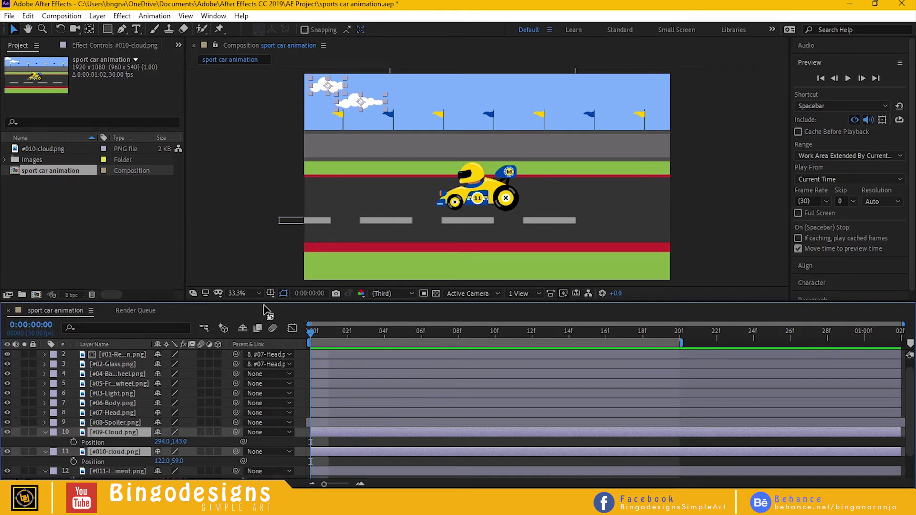
left_click_drag(331, 90, 242, 88)
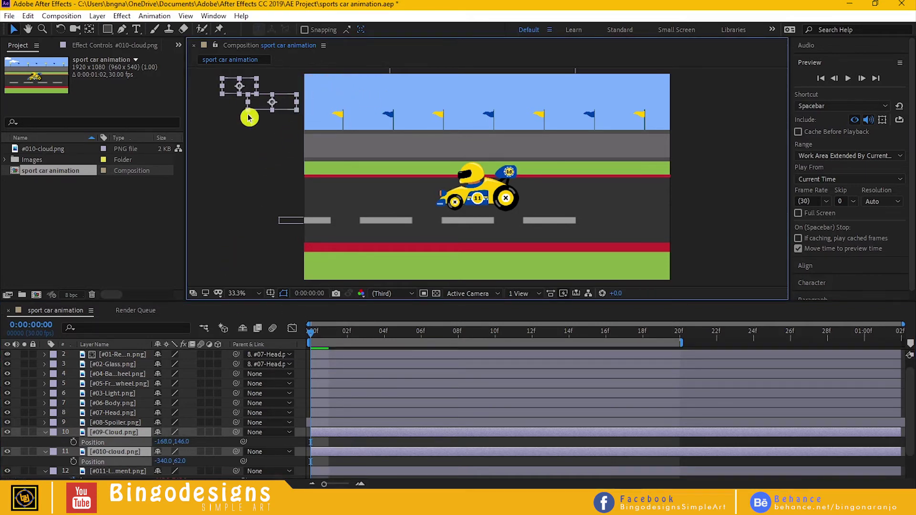
left_click(73, 441)
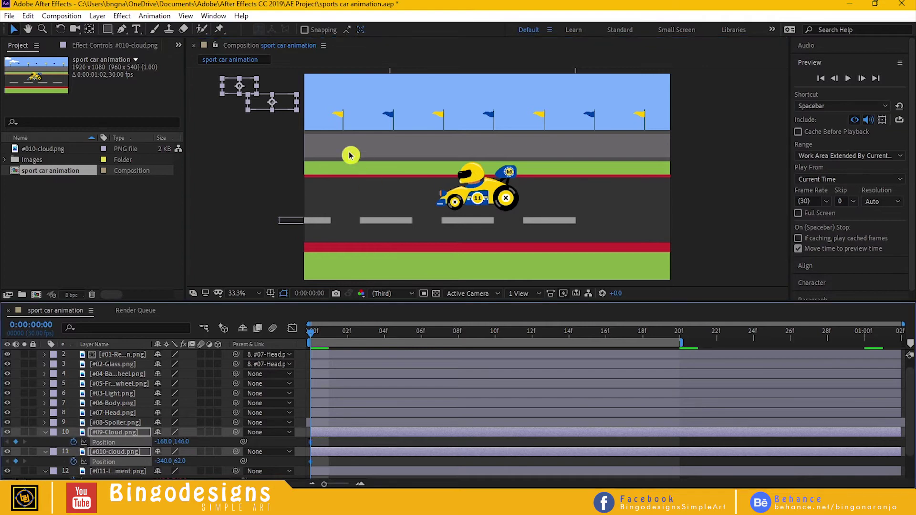
Move both clouds right across the sky at frame 20, then shift those keyframes toward the comp's end
left_click(115, 433)
left_click(276, 102)
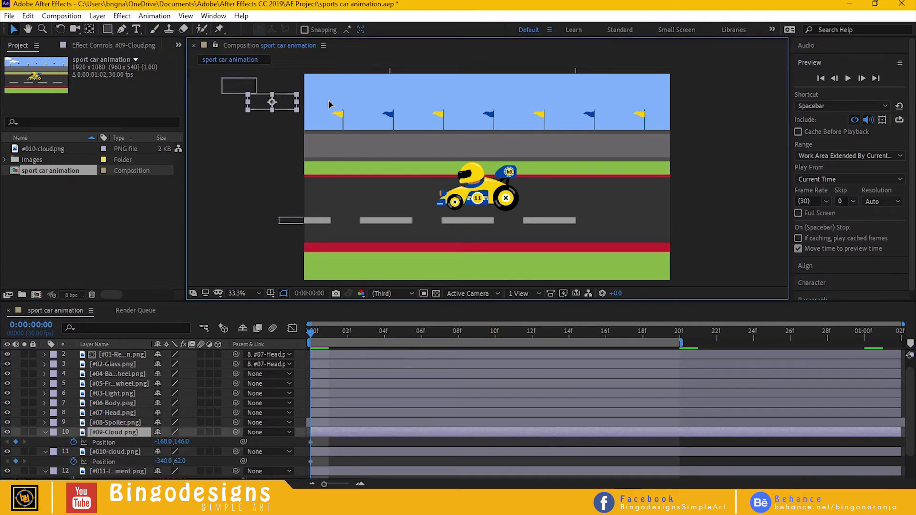
left_click_drag(329, 104, 700, 105)
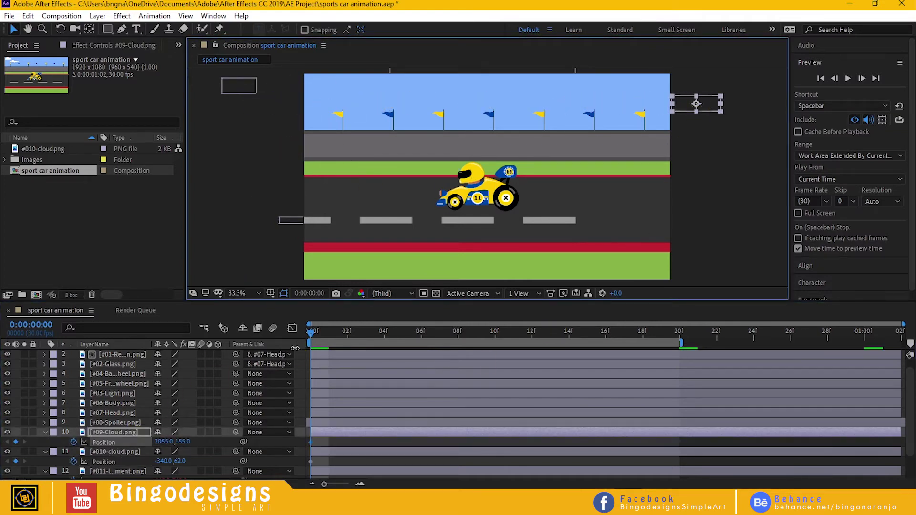
key("ctrl+z")
left_click_drag(312, 334, 597, 341)
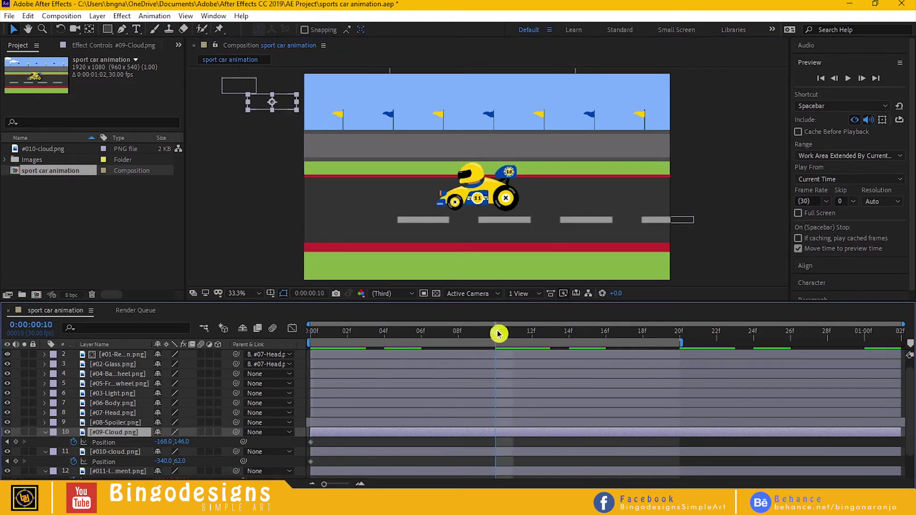
left_click(681, 343)
left_click_drag(272, 103, 728, 107)
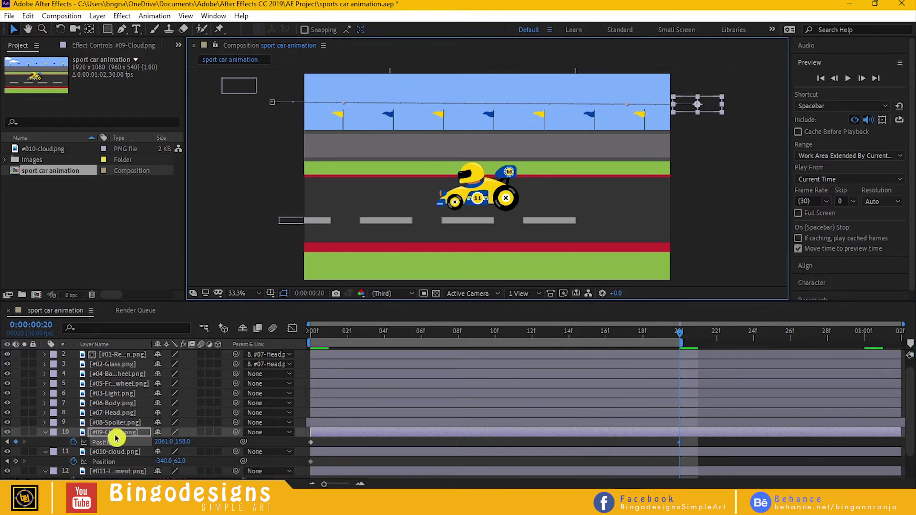
left_click(115, 460)
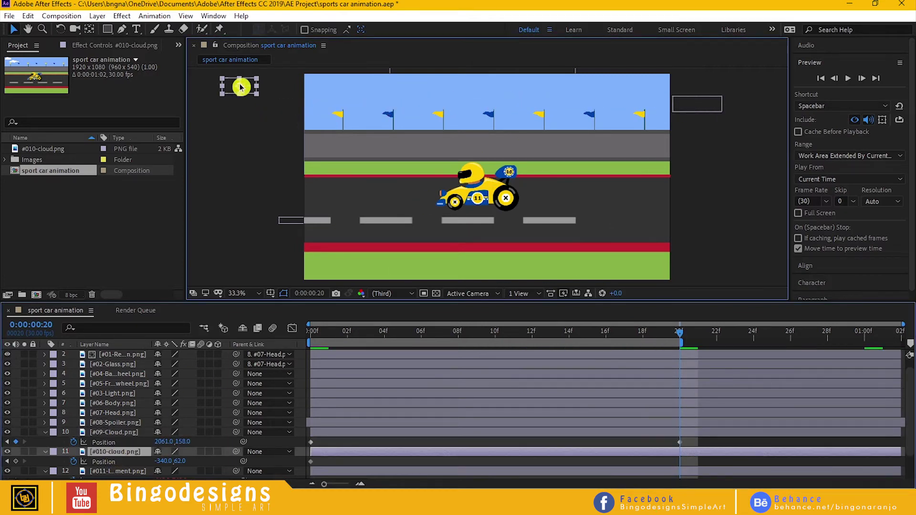
left_click_drag(240, 86, 701, 85)
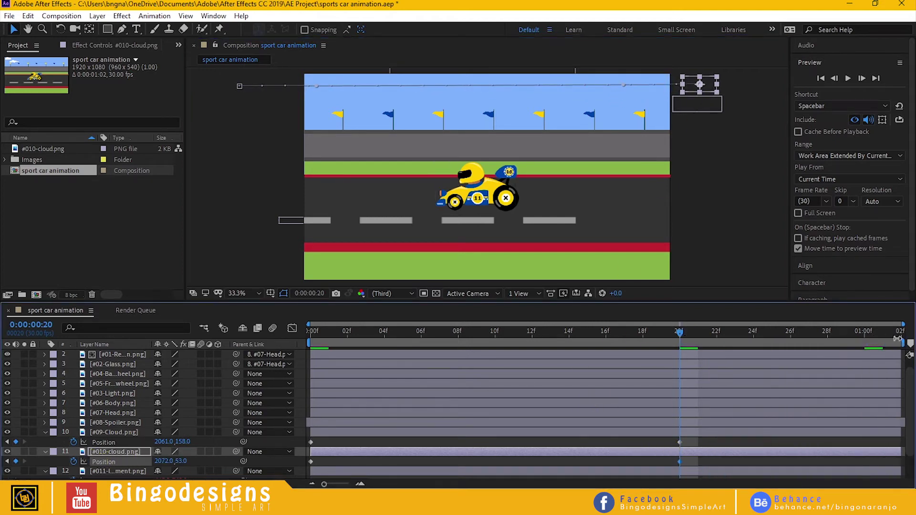
left_click_drag(694, 435, 890, 471)
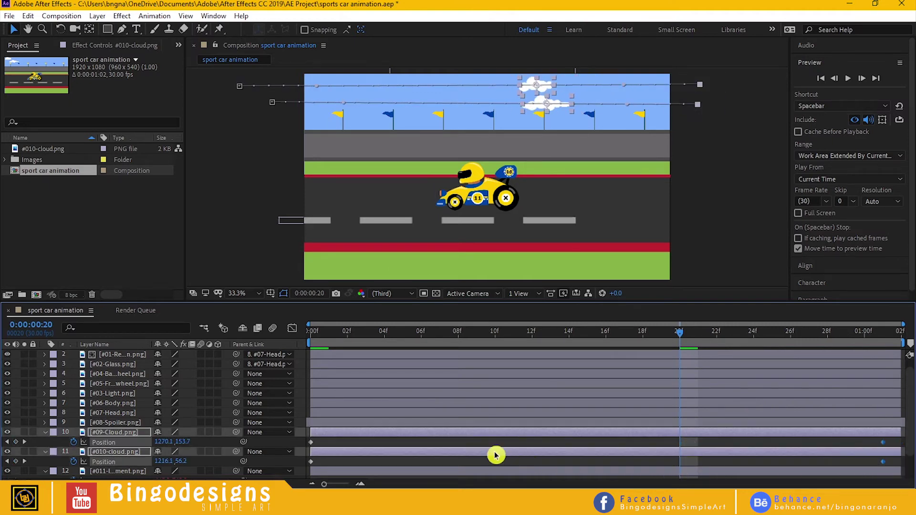
Move #09-Cloud's end Position keyframe earlier and preview the clouds drifting at different speeds
left_click(128, 424)
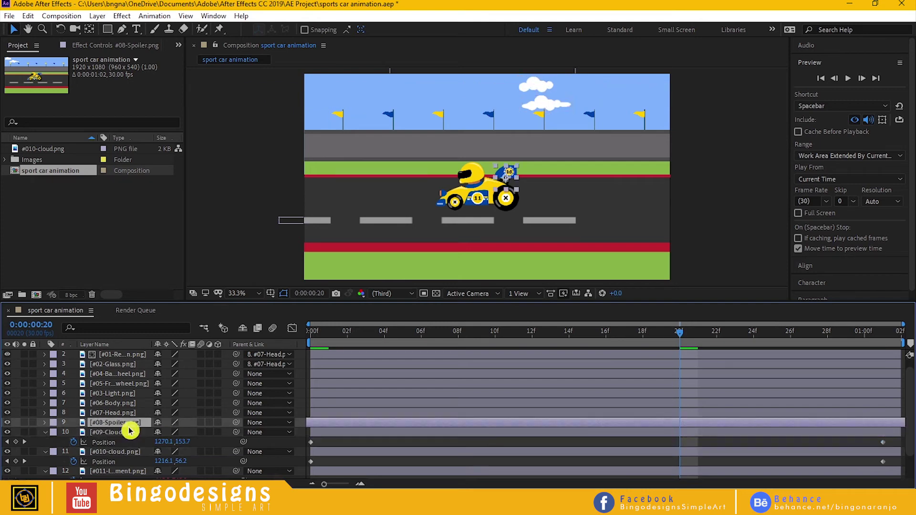
left_click(129, 432)
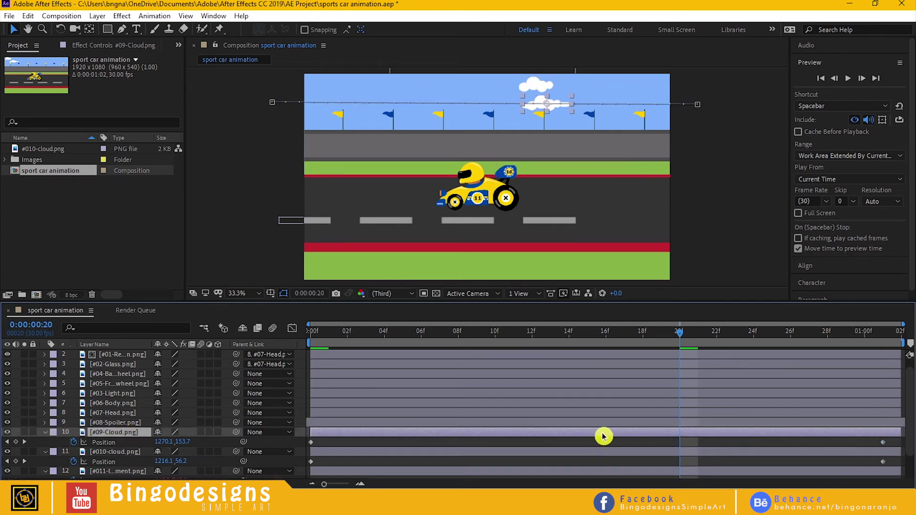
left_click_drag(603, 437, 574, 438)
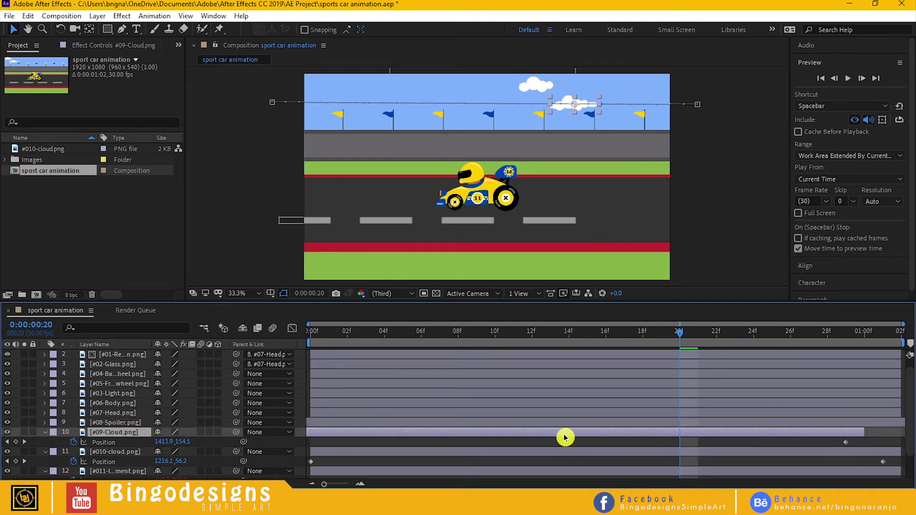
left_click(850, 82)
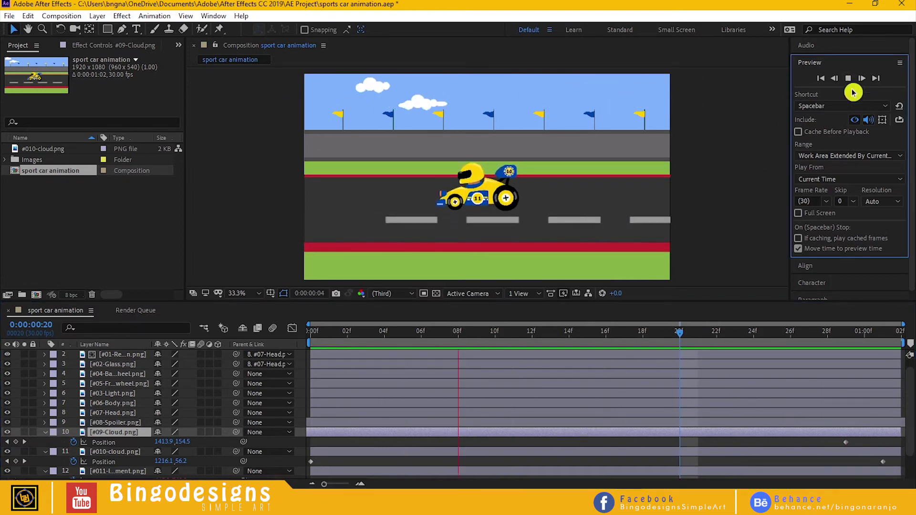
left_click(848, 78)
left_click(45, 452)
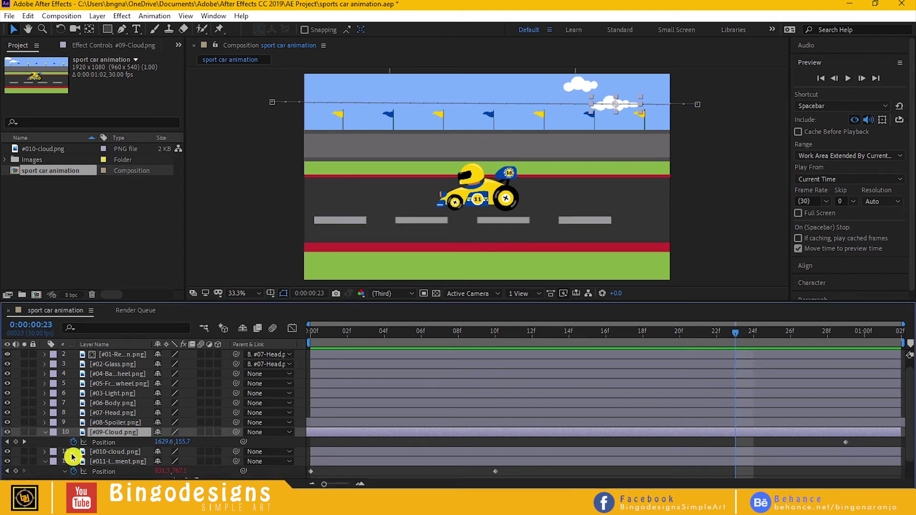
left_click(44, 432)
Turn on motion blur for the cloud and road-line layers 10–12 and for the whole composition
left_click(45, 452)
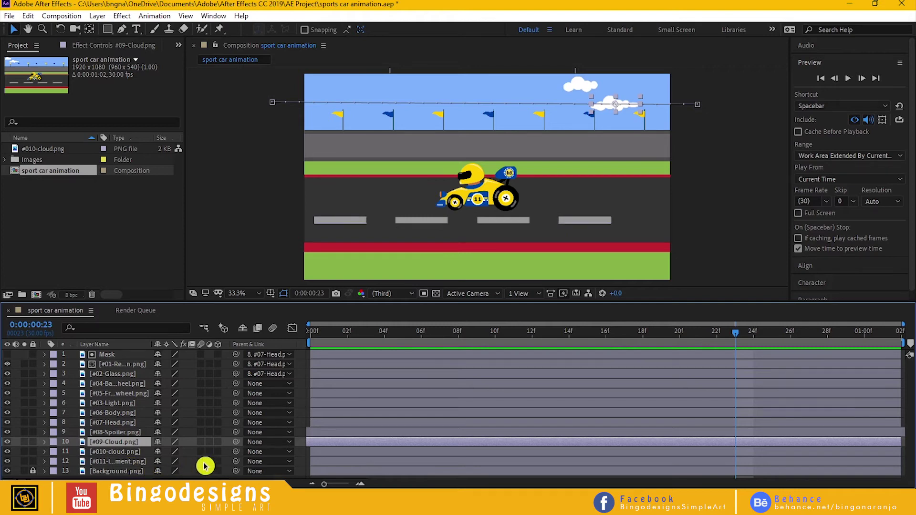
left_click_drag(207, 462, 204, 445)
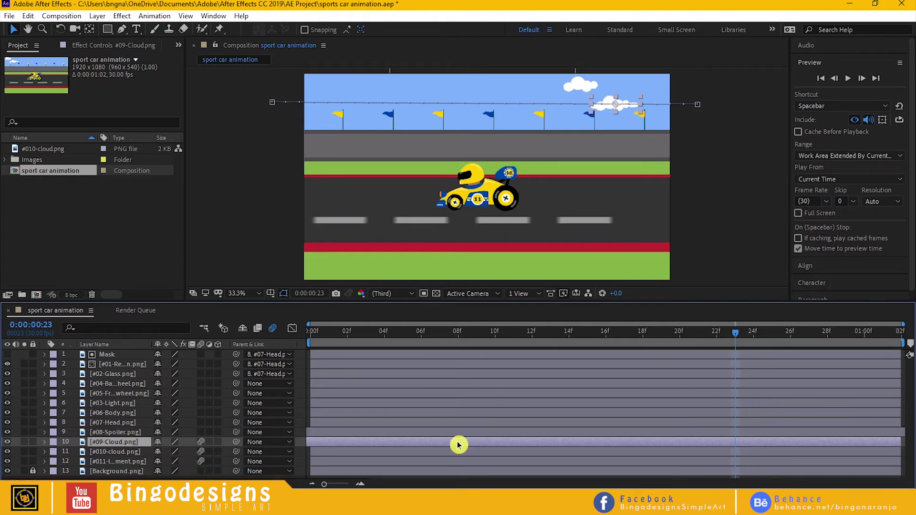
left_click(848, 79)
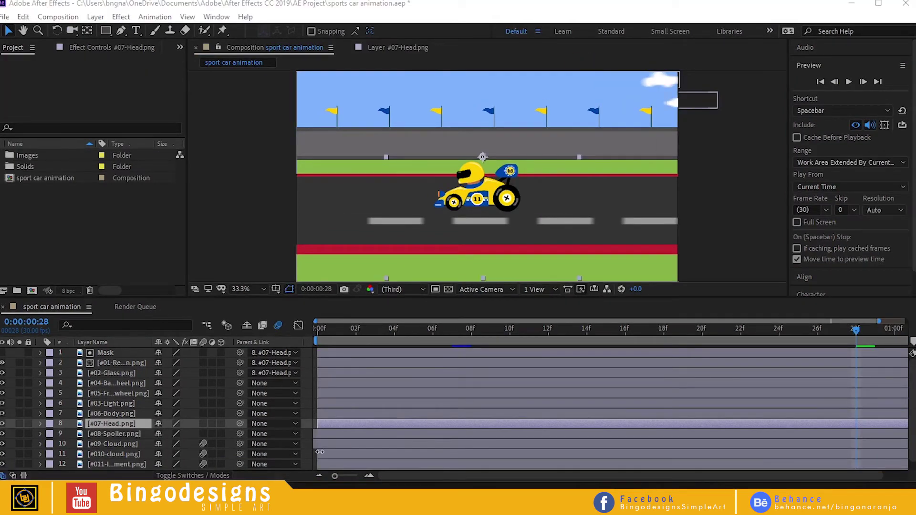
Create a 1080×1080, 24 fps, 2-second composition named Smoke
left_click(72, 23)
left_click(86, 31)
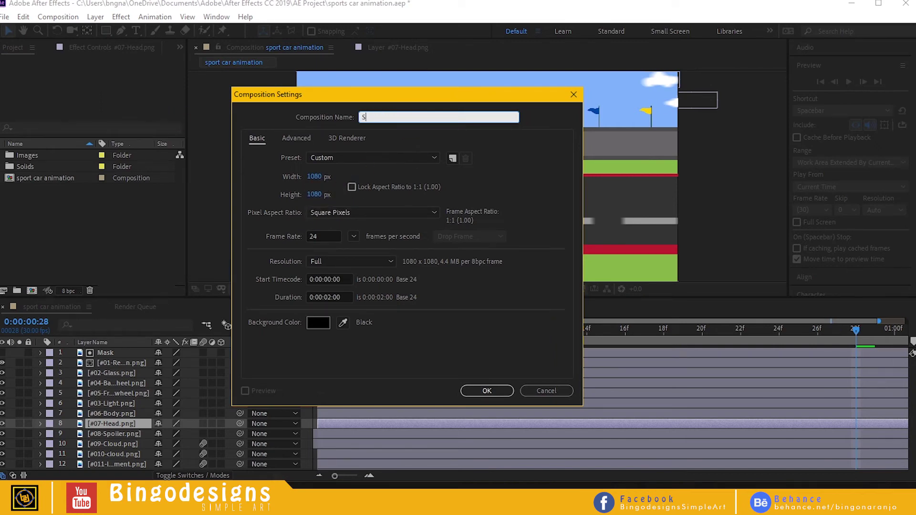
left_click(488, 393)
Add a black solid layer named Smoke animation to the Smoke composition
left_click(95, 17)
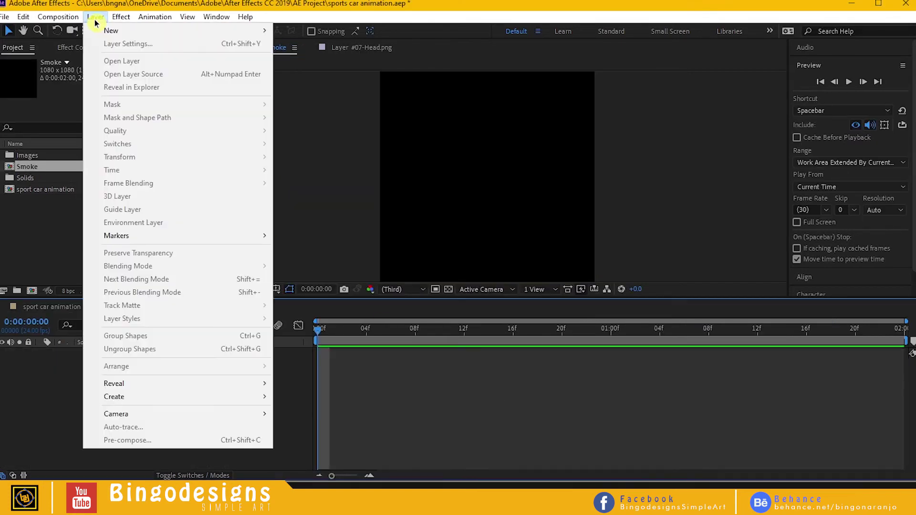
mouse_move(107, 29)
left_click(308, 43)
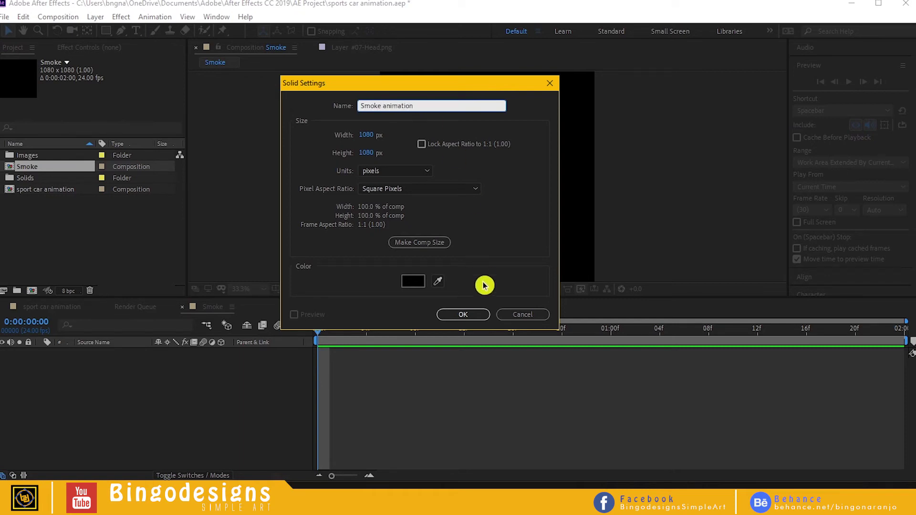
left_click(463, 314)
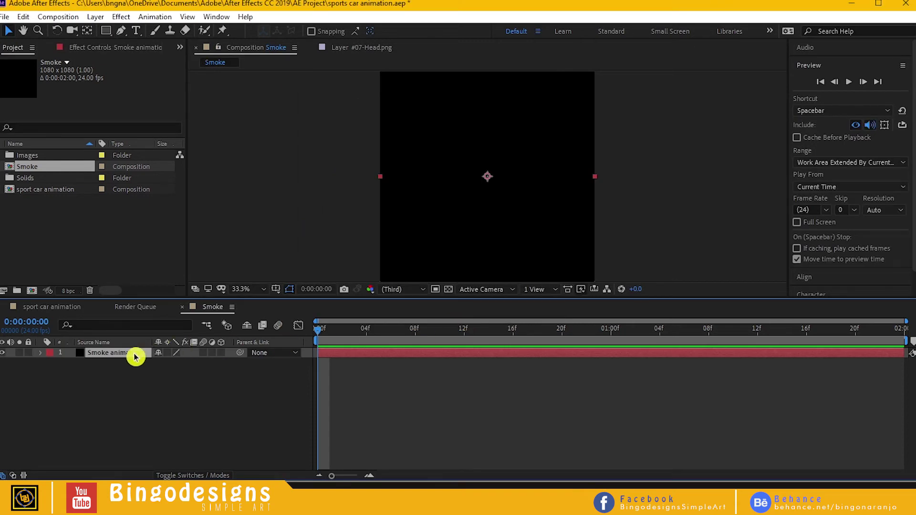
Search effects for 'par' and apply CC Particle Systems II to the Smoke animation solid
key("ctrl+space")
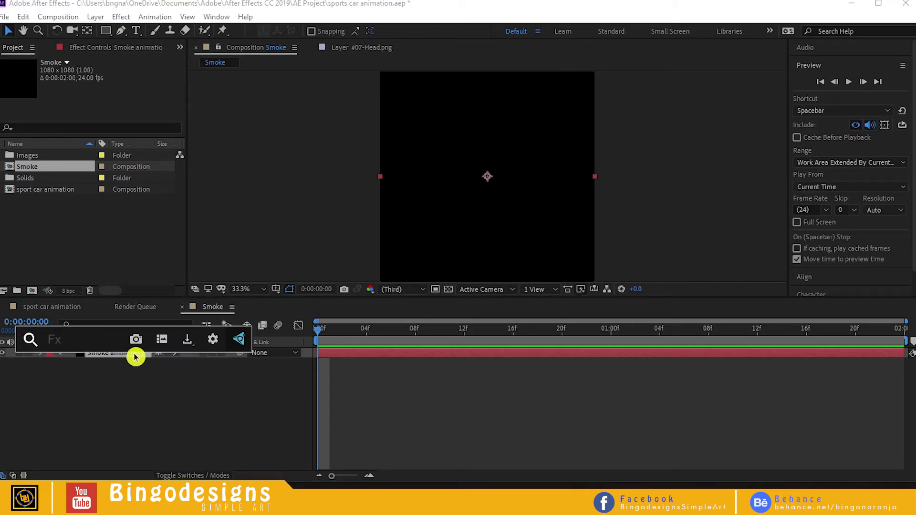
type("par")
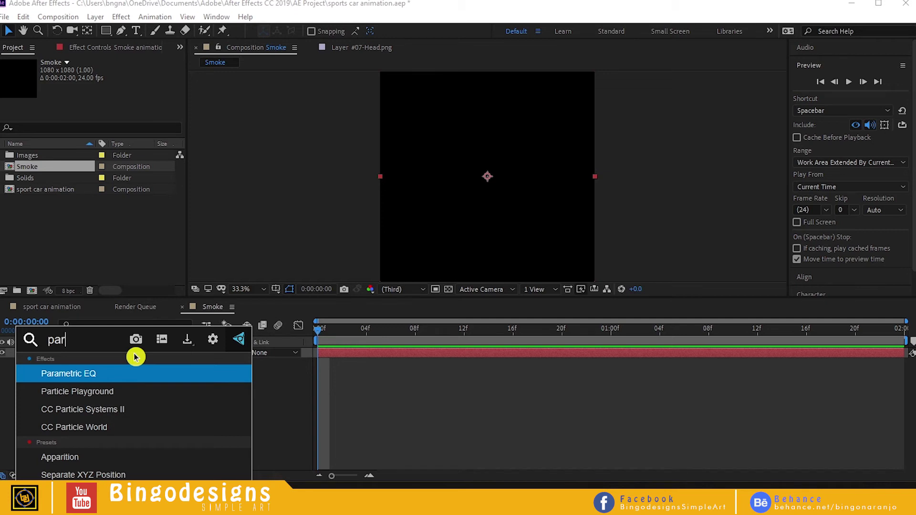
left_click(99, 411)
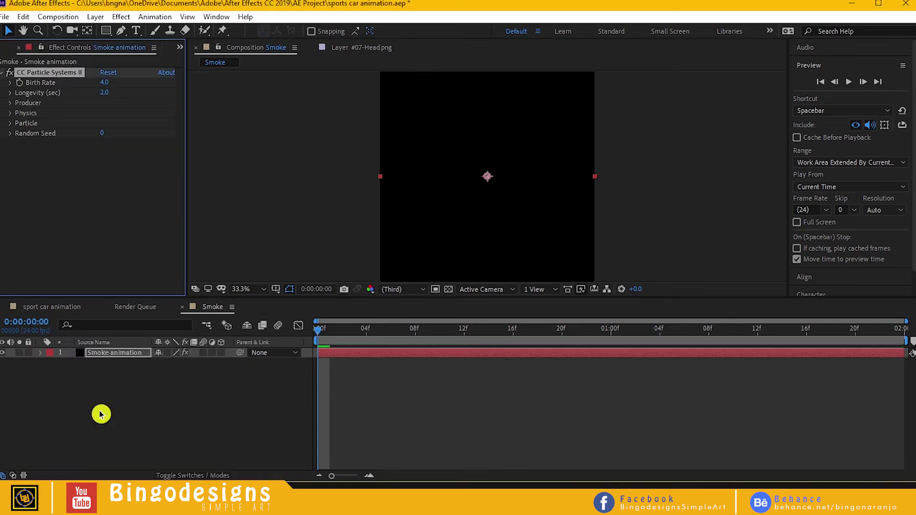
Set the particle Animation to Fire, Particle Type to Lens Convex and Opacity Map to Constant
left_click(10, 115)
left_click(136, 124)
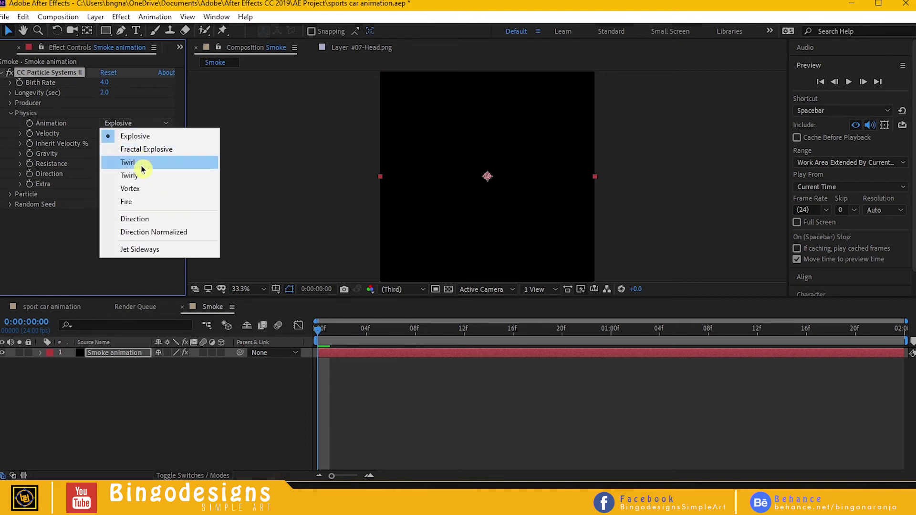
left_click(143, 203)
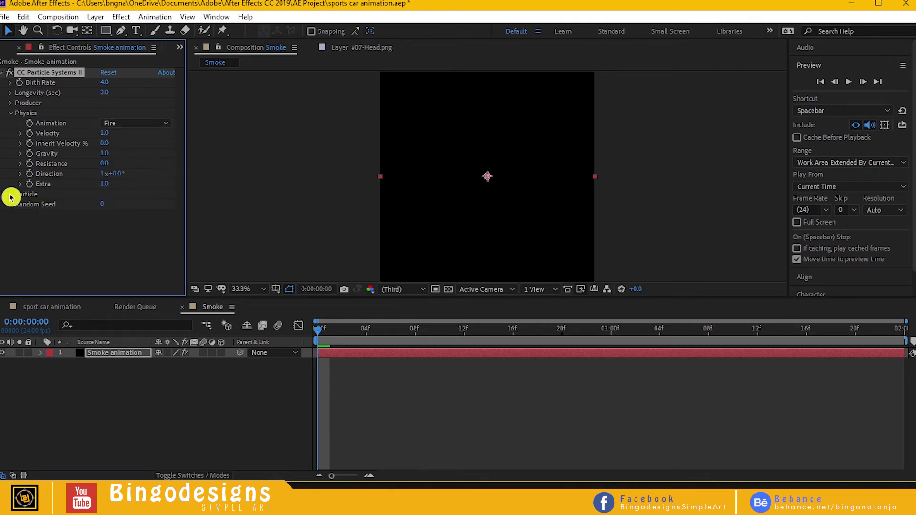
left_click(10, 195)
left_click(145, 189)
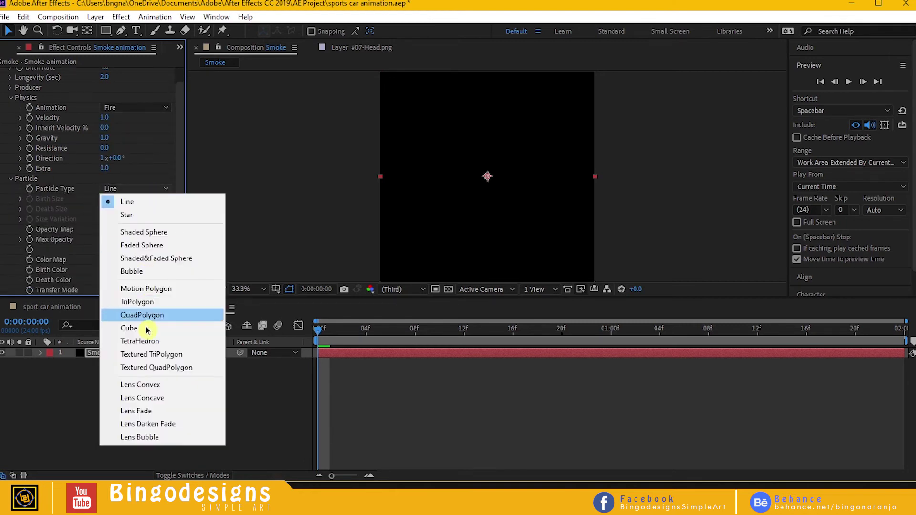
left_click(147, 388)
left_click(138, 230)
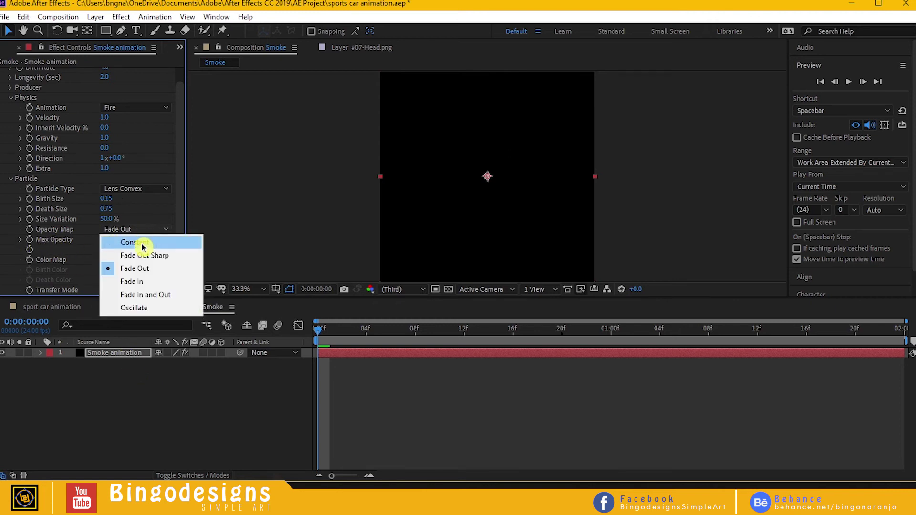
left_click(142, 244)
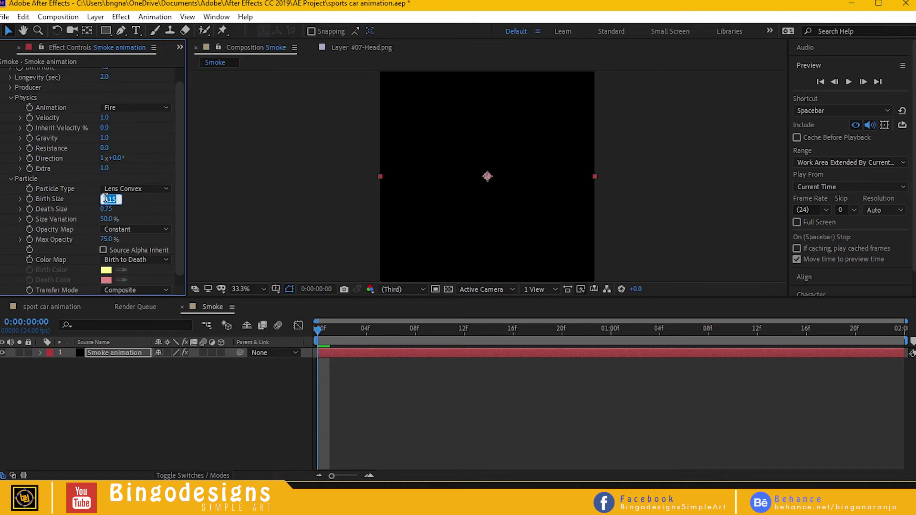
Set particle Birth Size to 0, Death Size to 8 and Velocity to 0.5
type("0")
key("Return")
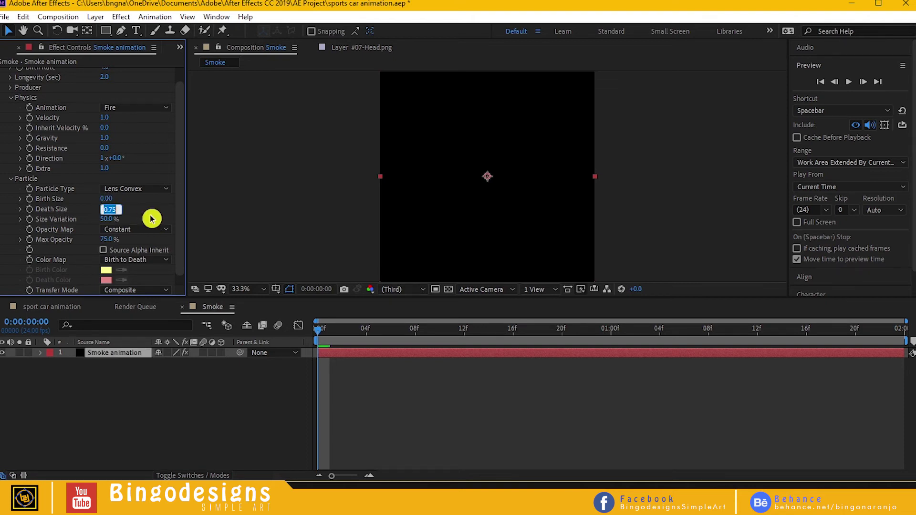
left_click(214, 201)
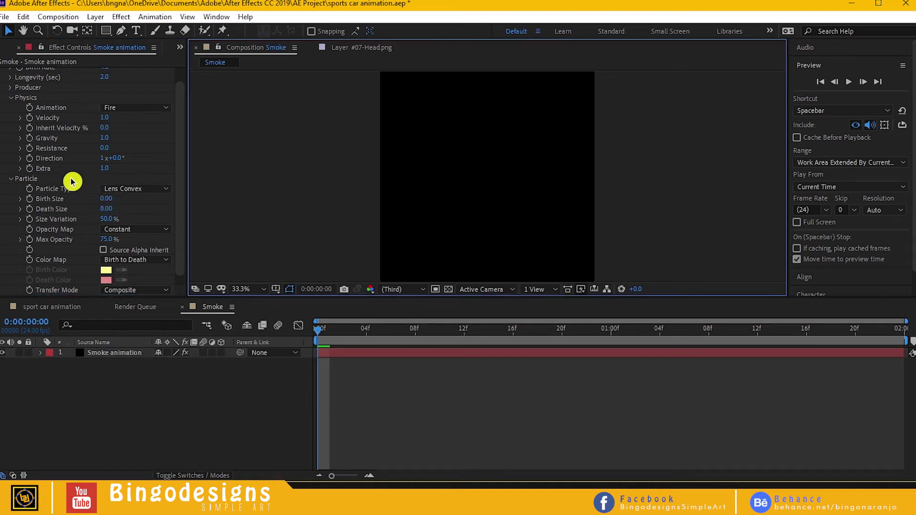
left_click(105, 118)
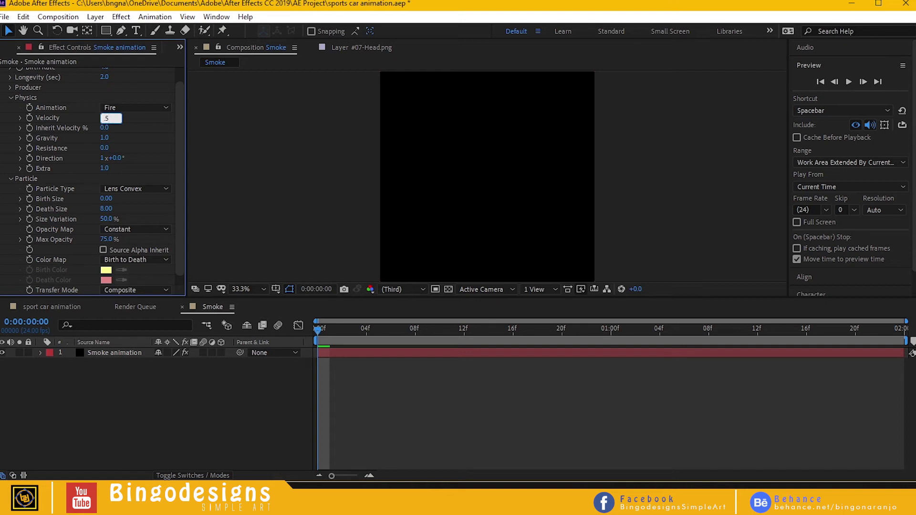
key("Return")
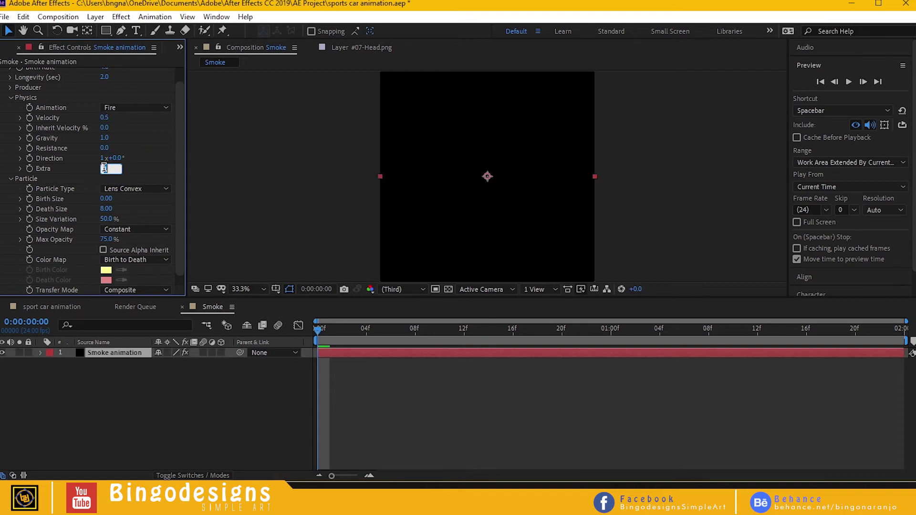
Set Extra to 0.1 and Resistance to 8.5, and show the transparency checkerboard
left_click(274, 234)
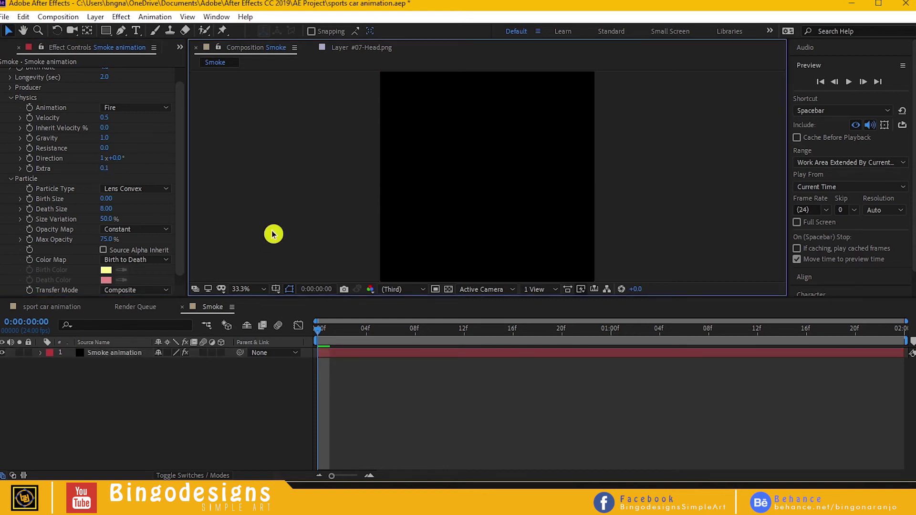
left_click(107, 148)
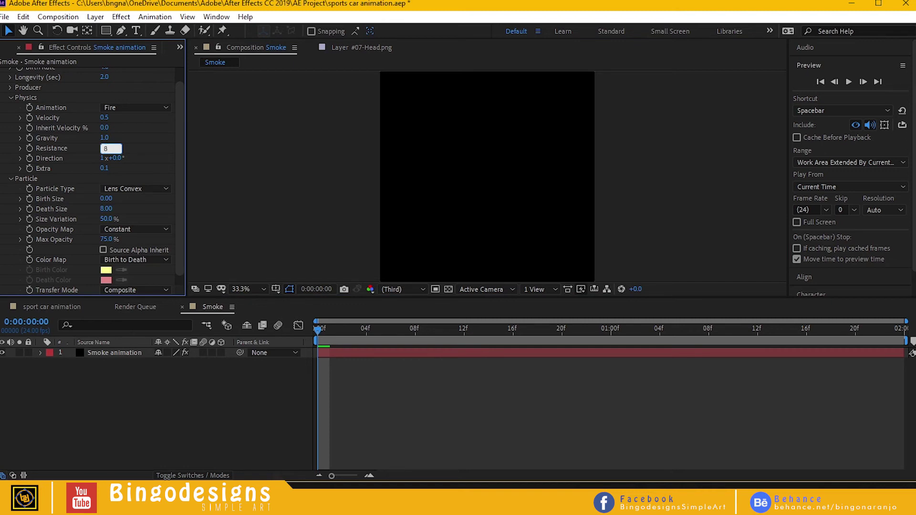
type("8.5")
left_click(238, 165)
left_click(449, 289)
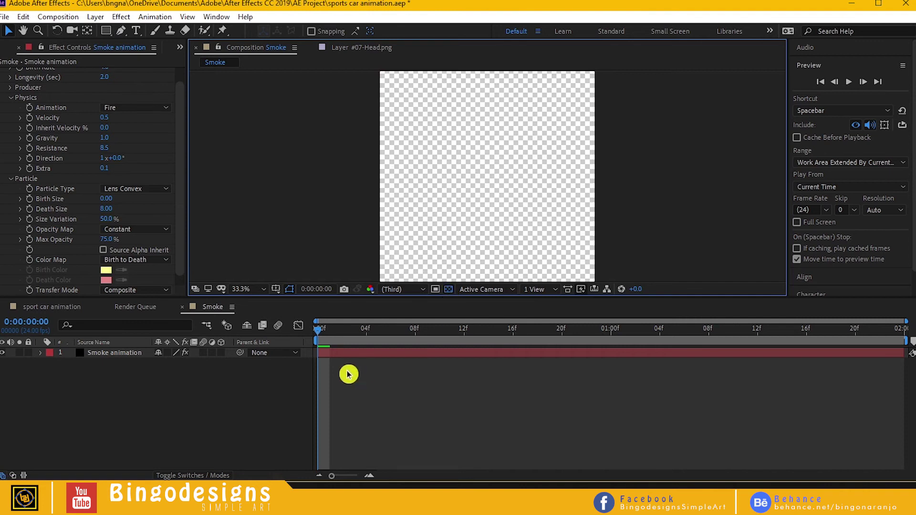
Check the smoke around frame 13 and set particle Longevity to 3.5 seconds
left_click_drag(318, 332, 477, 337)
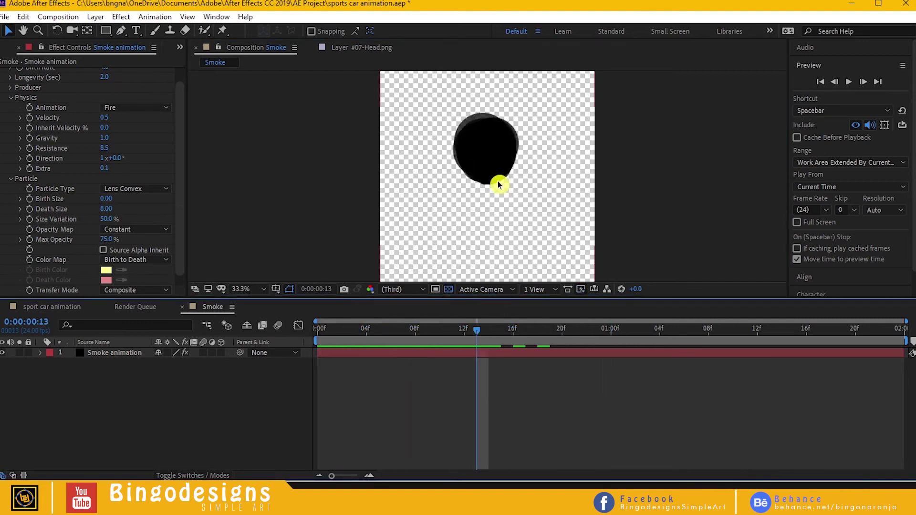
left_click(489, 209)
left_click_drag(489, 209, 483, 270)
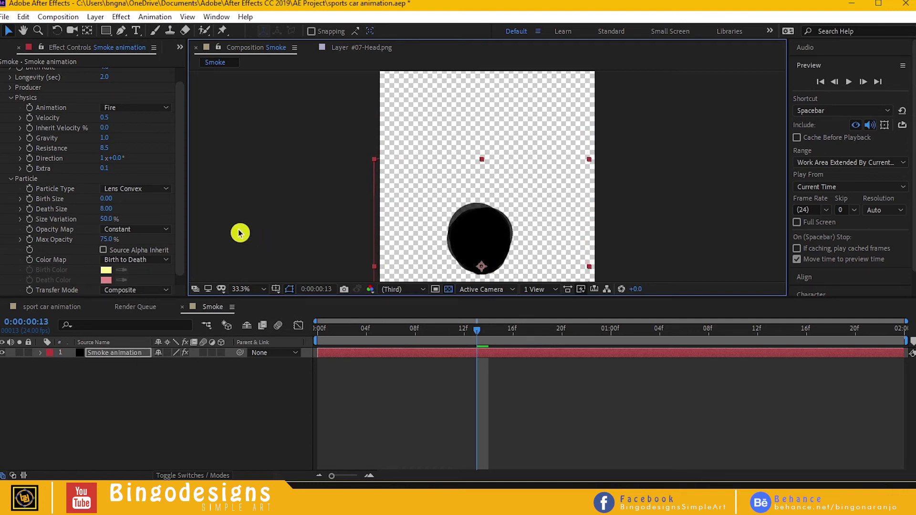
left_click_drag(180, 95, 184, 78)
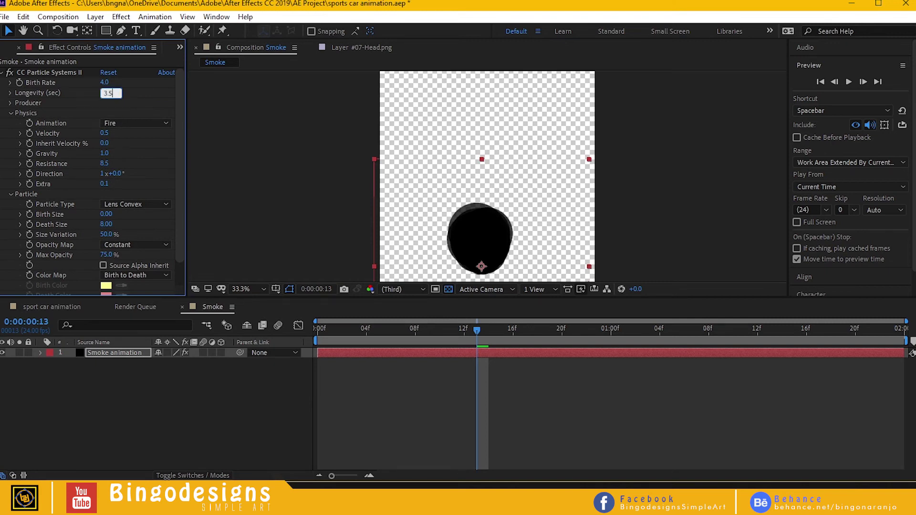
type("3.5")
key("Return")
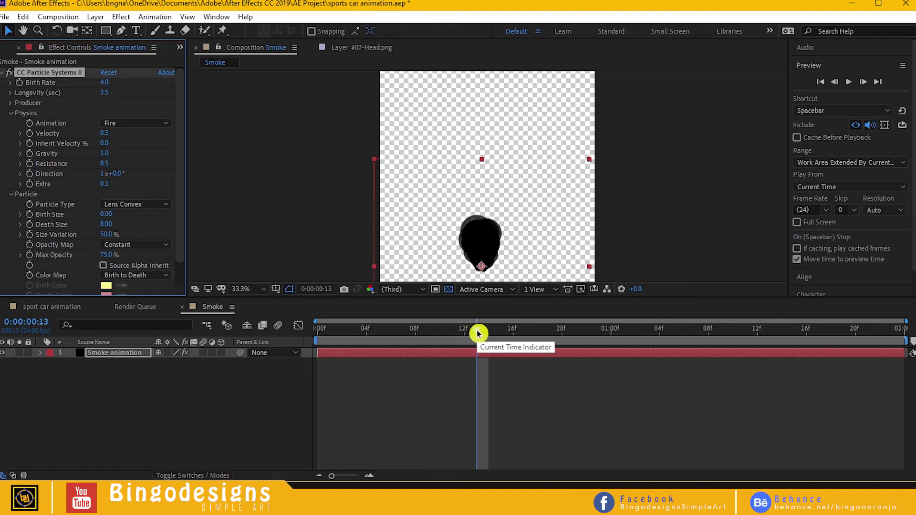
Raise the smoke layer so the tall plume fills the frame, ending at Position 534,531
left_click_drag(478, 334, 797, 352)
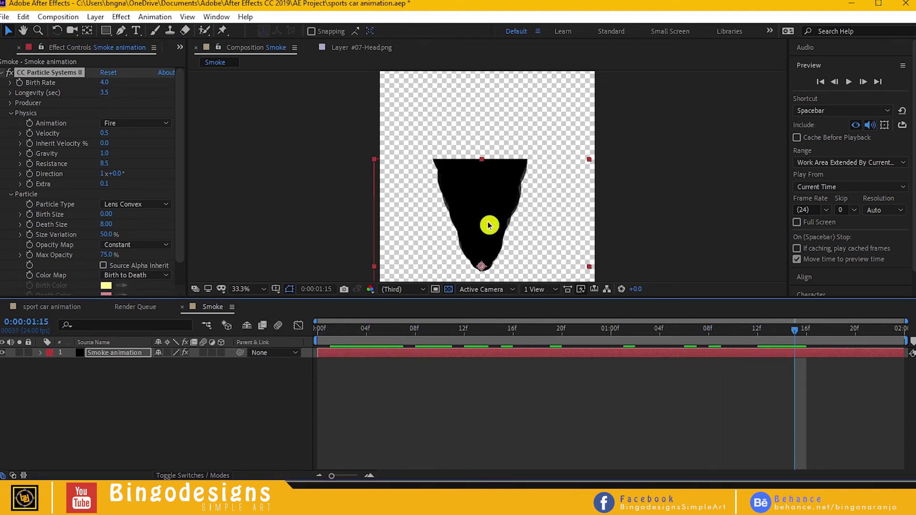
left_click_drag(485, 269, 485, 191)
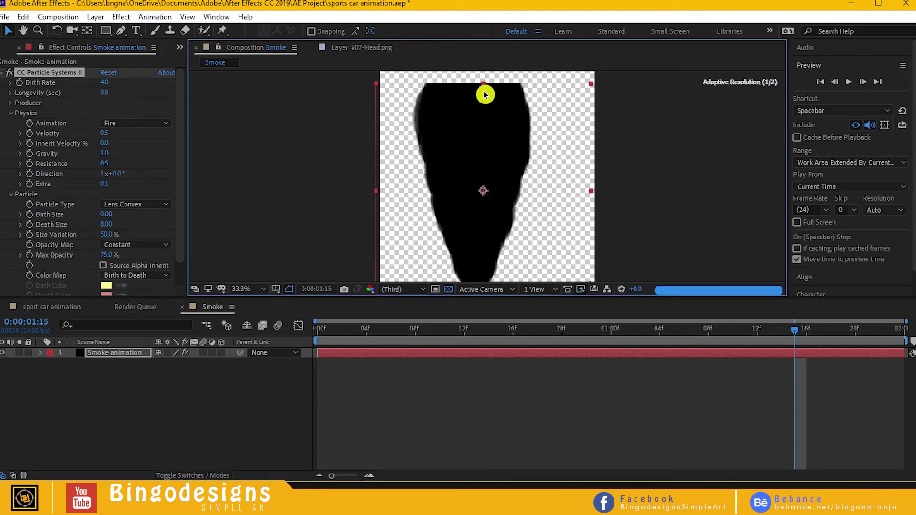
left_click_drag(484, 95, 483, 82)
left_click_drag(477, 270, 477, 280)
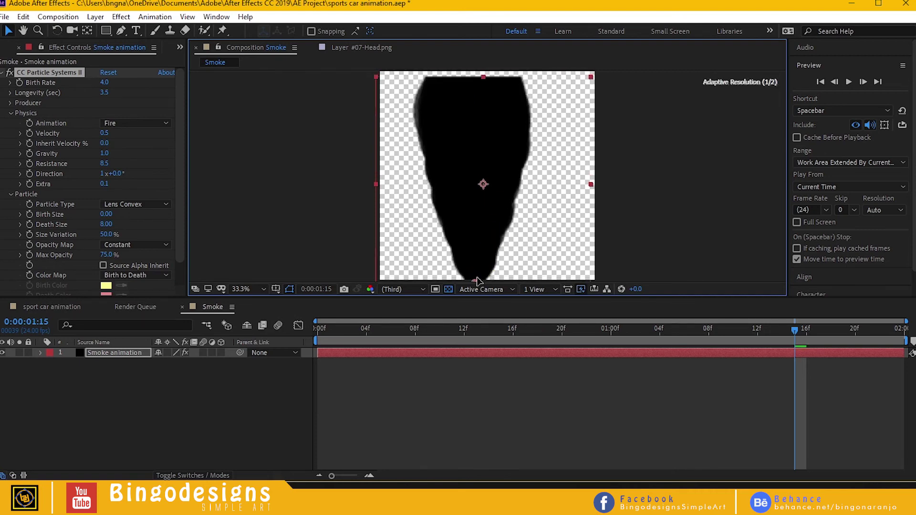
mouse_move(478, 213)
left_mouse_down()
mouse_move(478, 178)
mouse_move(481, 200)
left_mouse_up()
left_click_drag(479, 270, 478, 278)
Set particle Gravity to 7.0 and preview the smoke animation
left_click(315, 325)
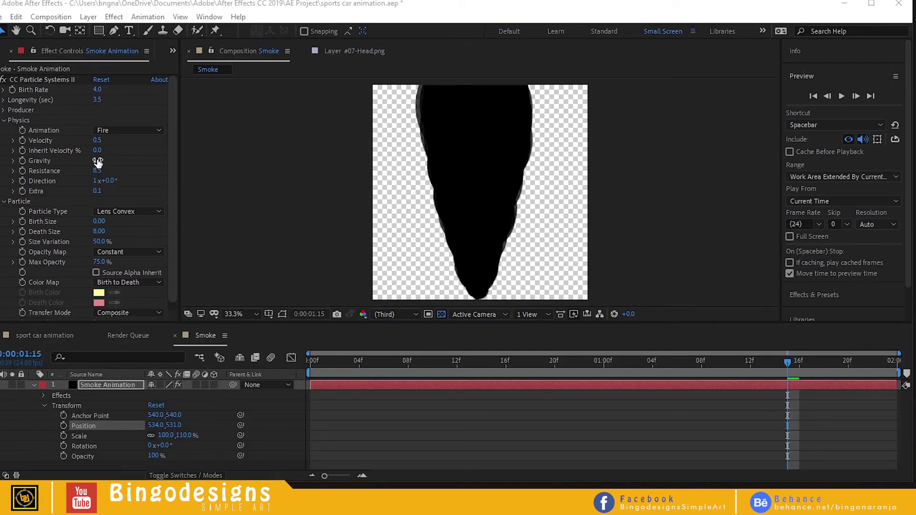
left_click(98, 162)
type("7")
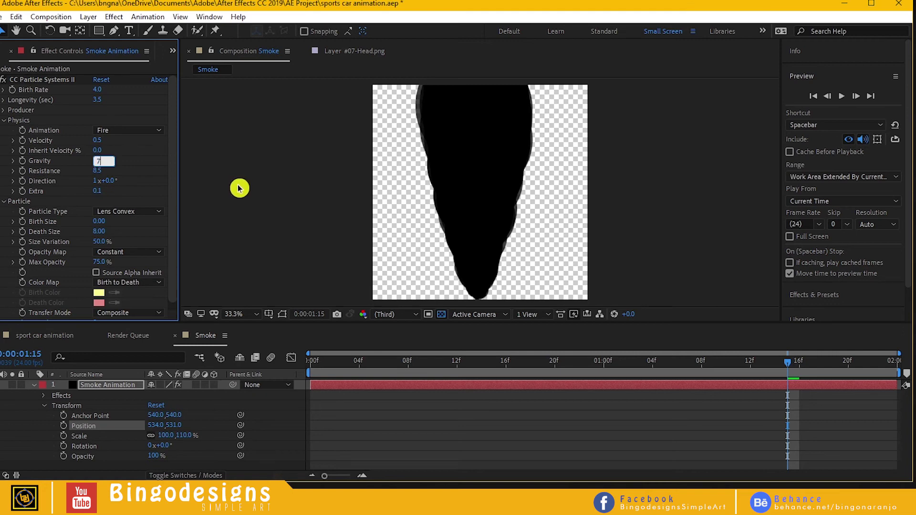
left_click(239, 188)
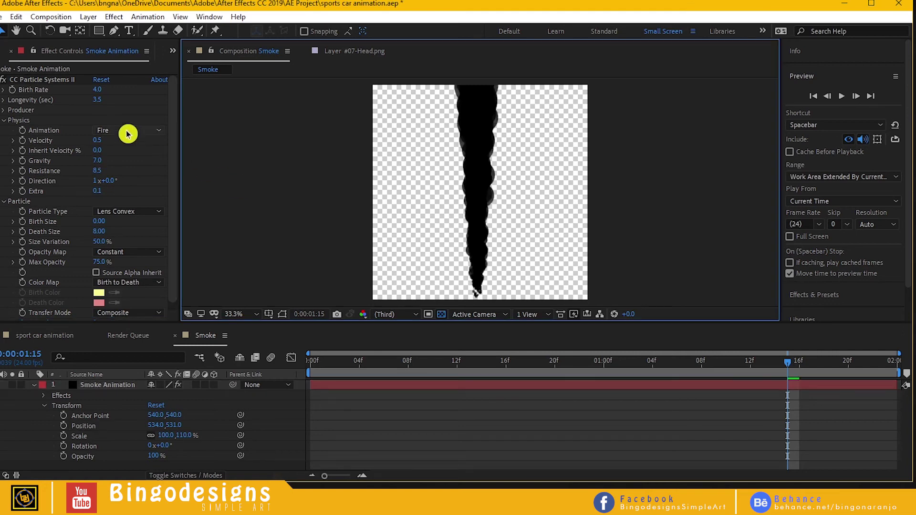
left_click(842, 97)
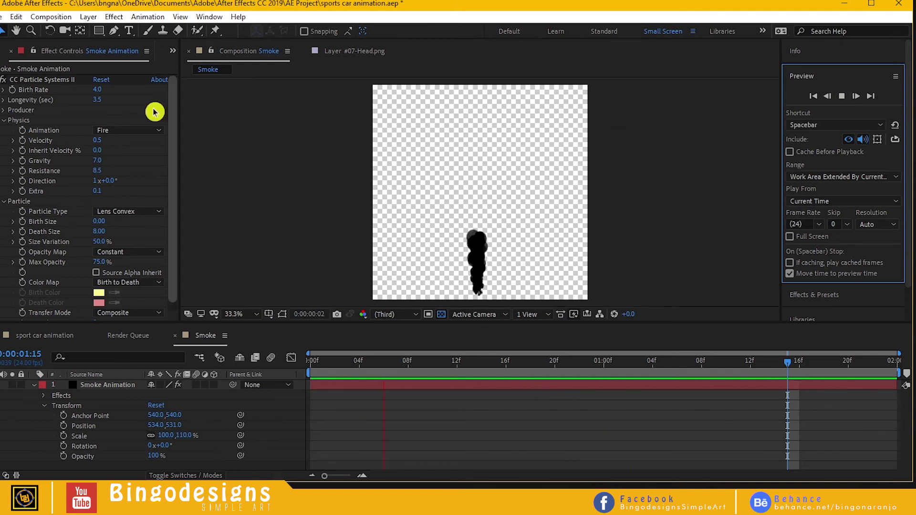
Set the particle Birth Rate to 0.3
left_click(97, 90)
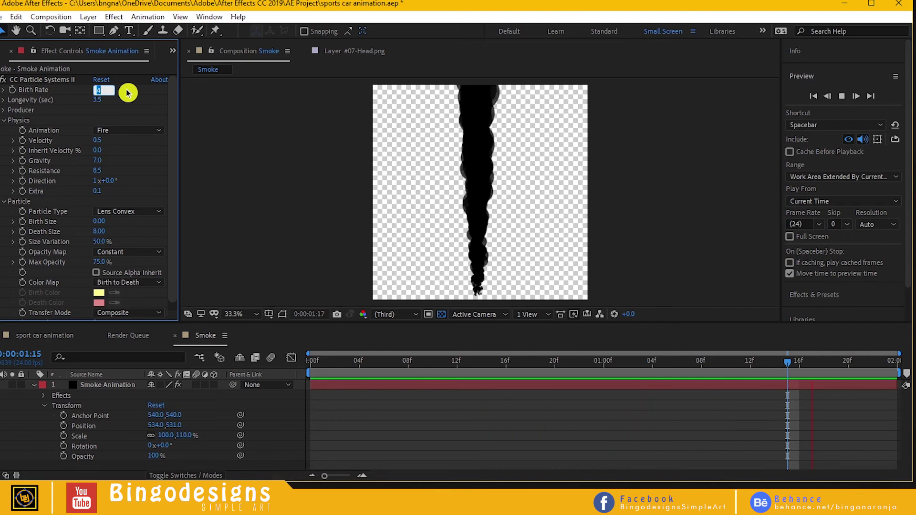
type("3")
key("Return")
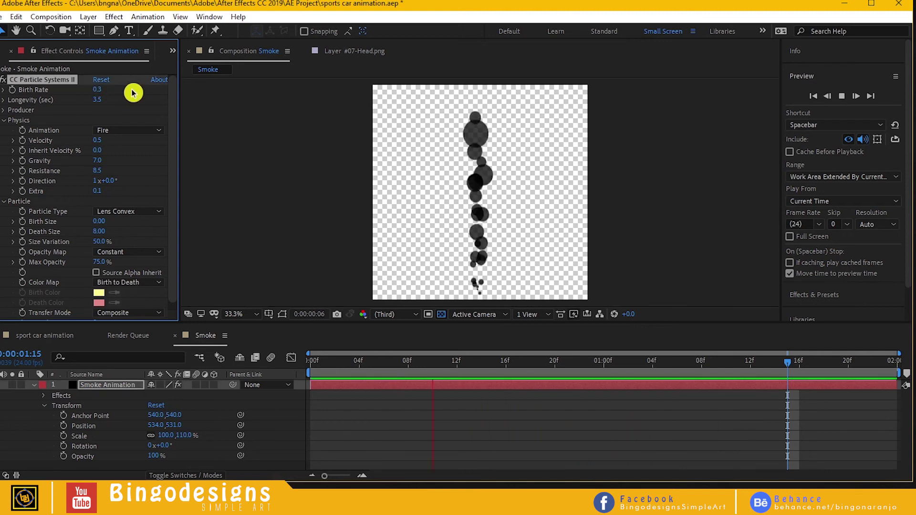
Raise particle Resistance to exactly 85.0, then stop the preview
left_click_drag(96, 174, 290, 178)
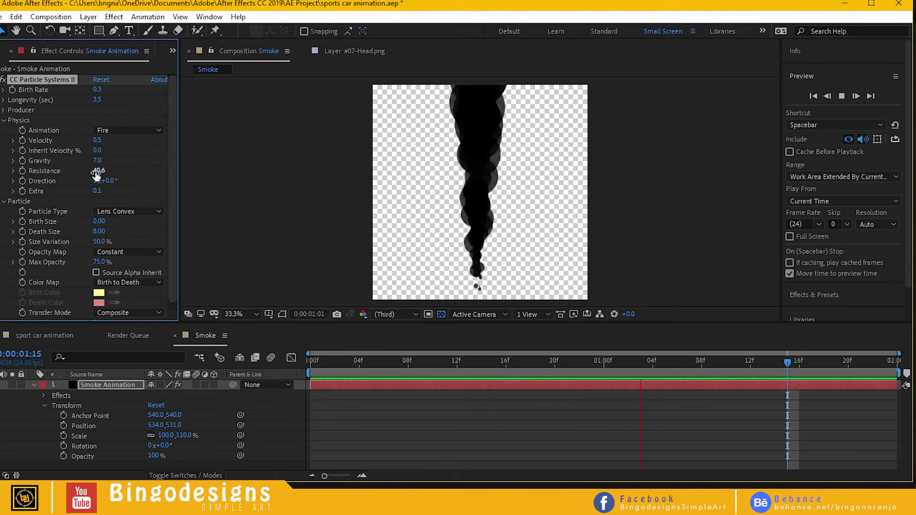
left_click_drag(98, 174, 156, 177)
left_click_drag(98, 171, 302, 180)
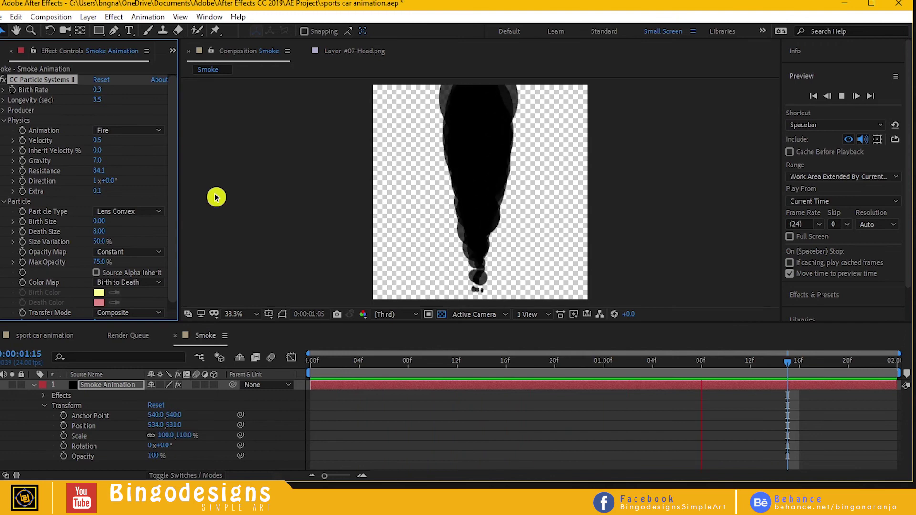
left_click_drag(98, 171, 109, 177)
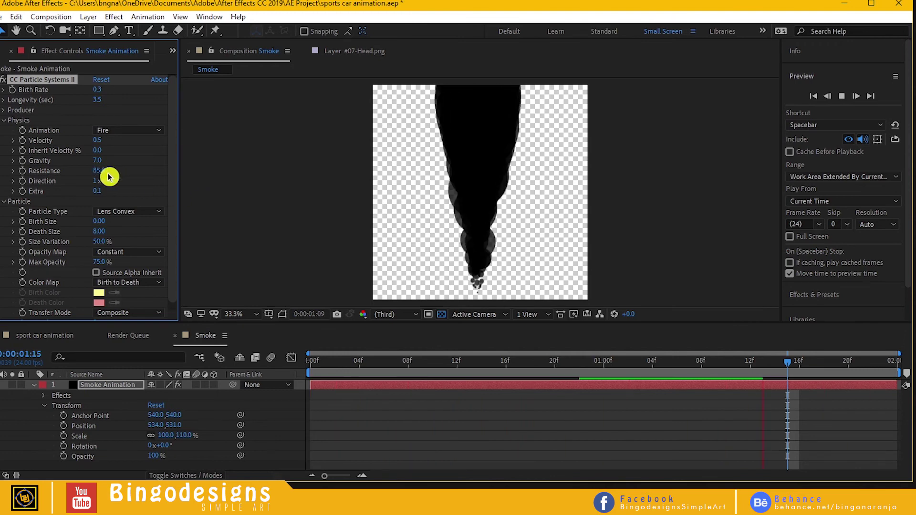
left_click(106, 172)
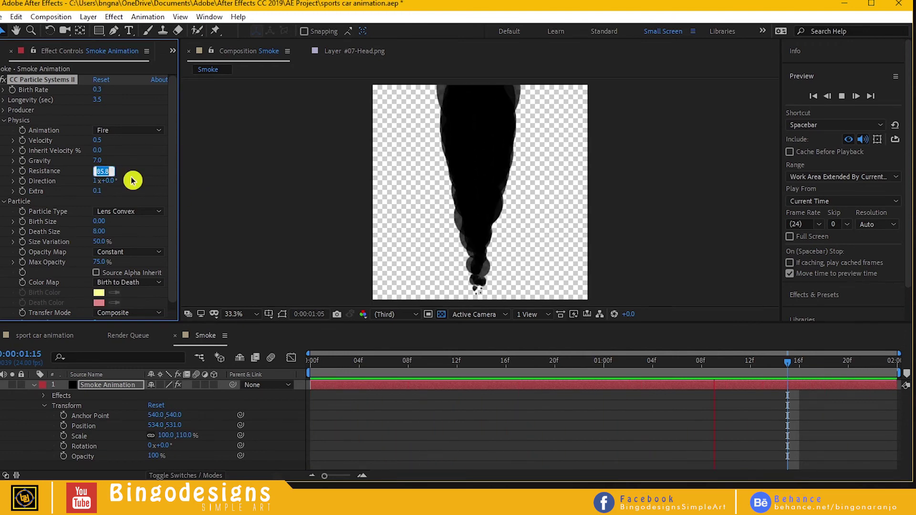
type("85")
key("Return")
left_click(215, 190)
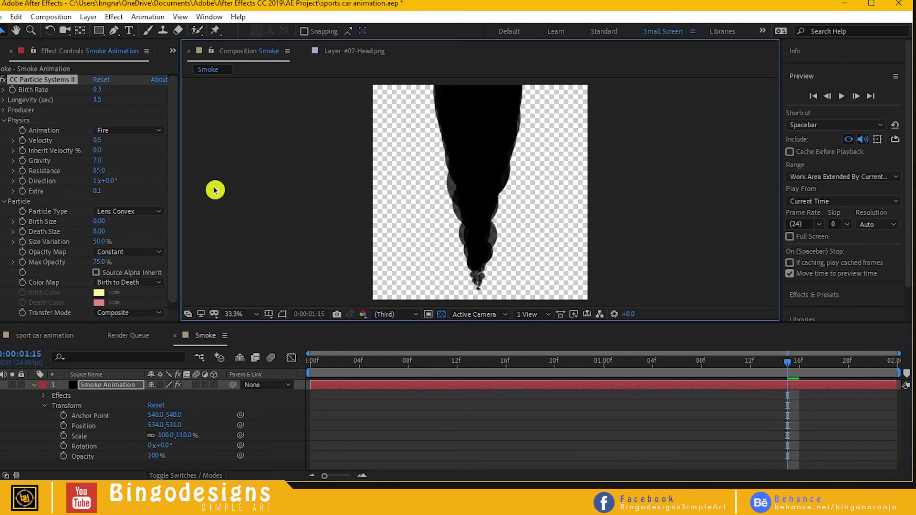
Rotate the Smoke Animation layer 90° so the plume trails sideways to the left
left_click(34, 385)
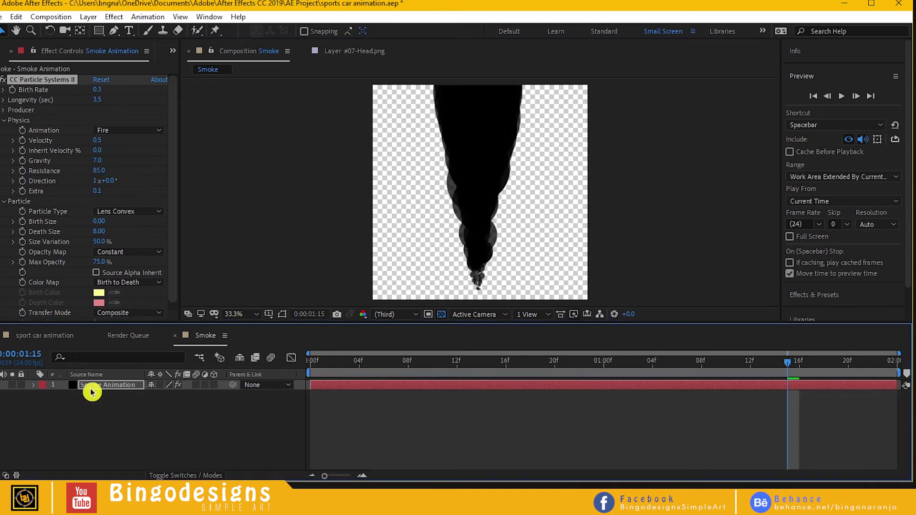
left_click(104, 388)
key("r")
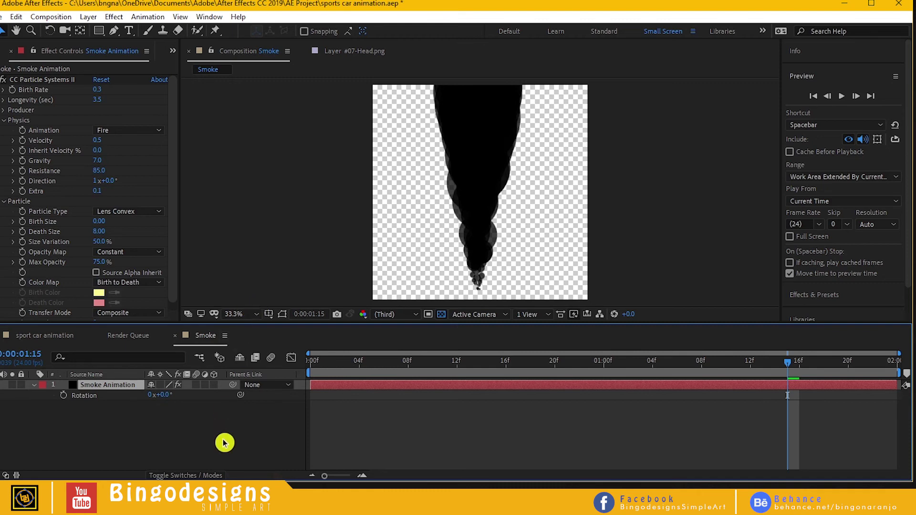
left_click(165, 396)
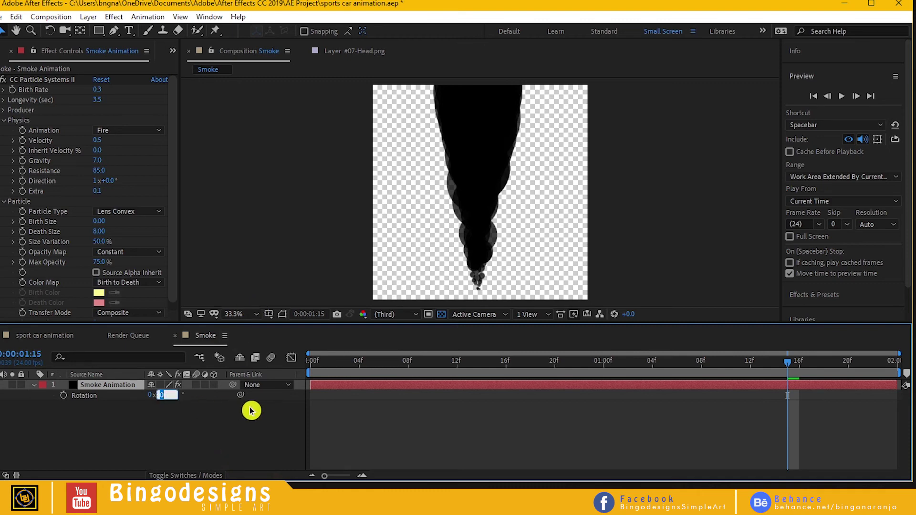
type("90")
left_click(238, 457)
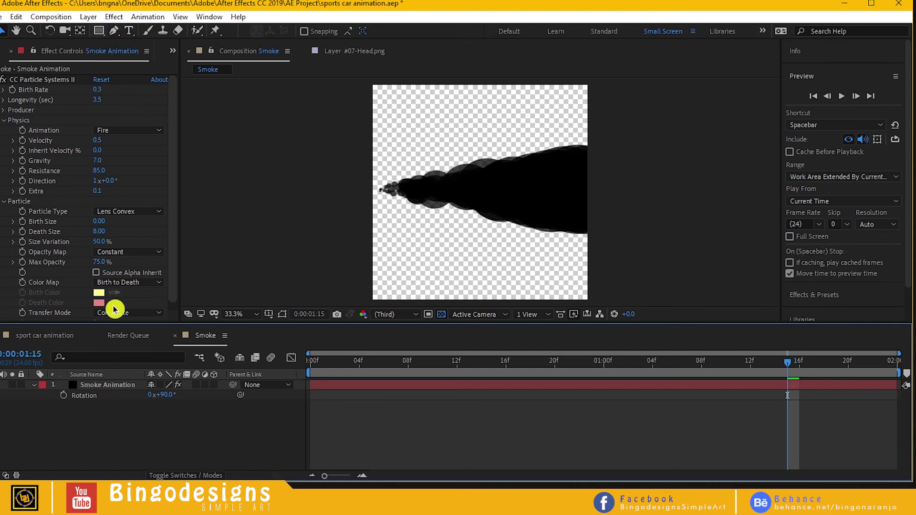
left_click(112, 388)
left_click(99, 34)
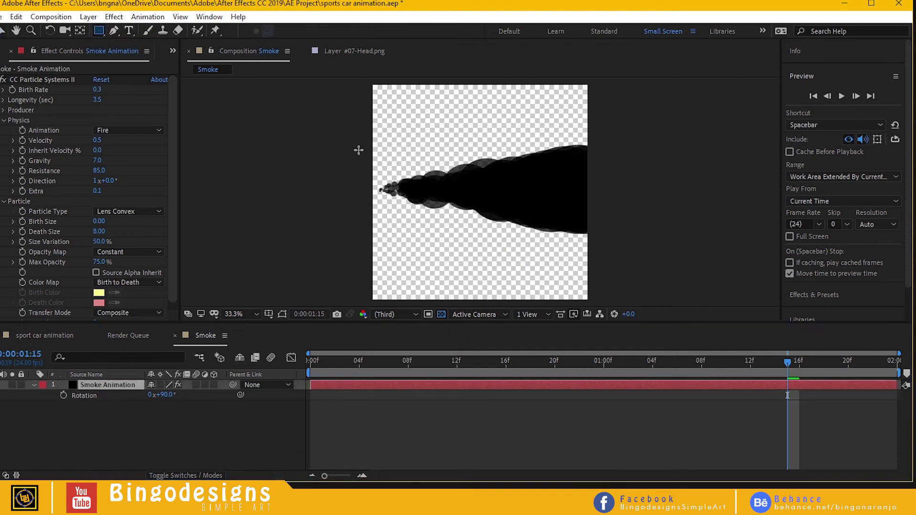
left_click_drag(344, 147, 655, 192)
key("v")
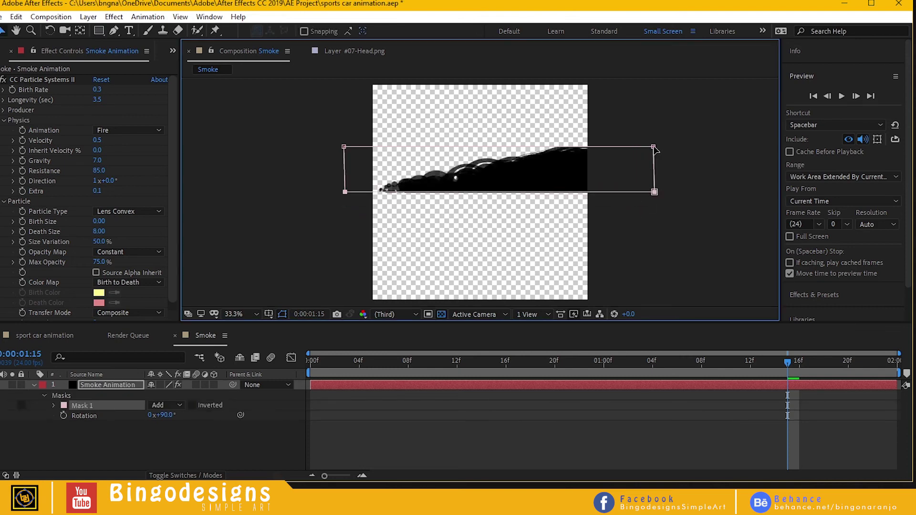
left_click_drag(655, 148, 656, 114)
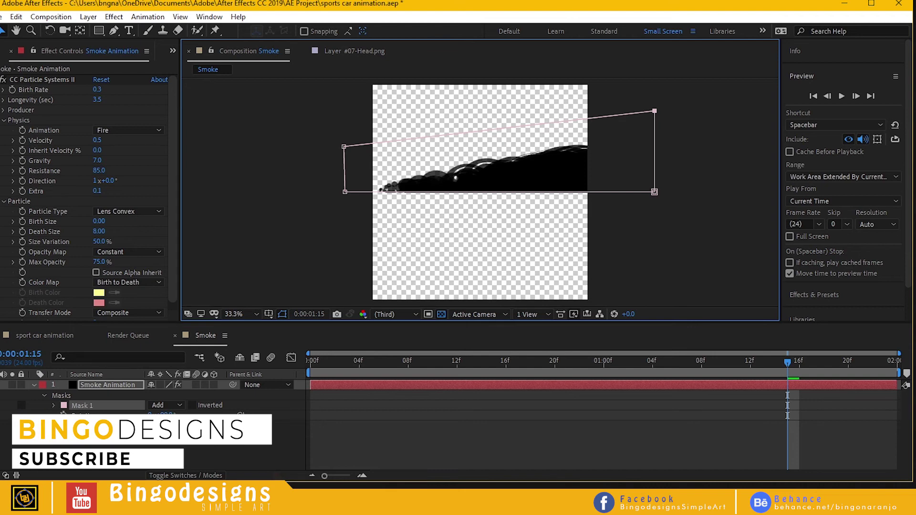
left_click(843, 97)
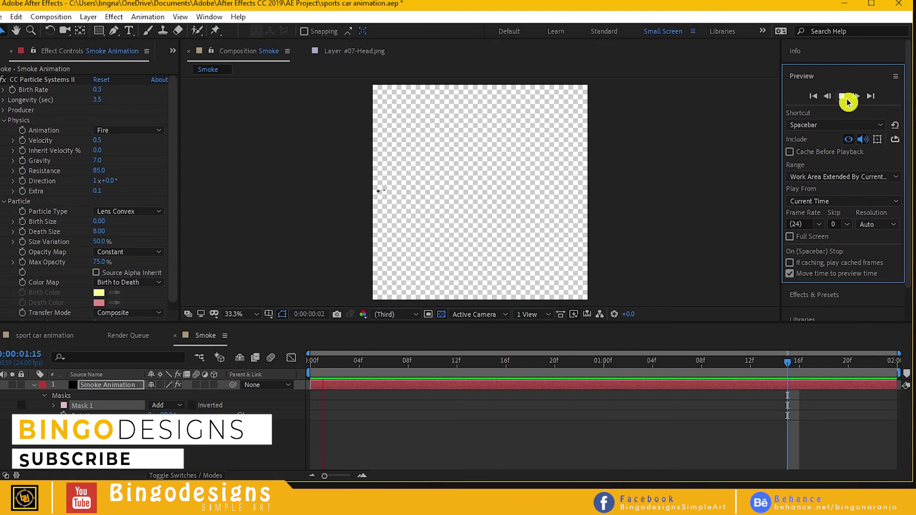
Tint the smoke pale yellow (F9FCCF) with a Color Overlay layer style, then collapse the layer
left_click(99, 389)
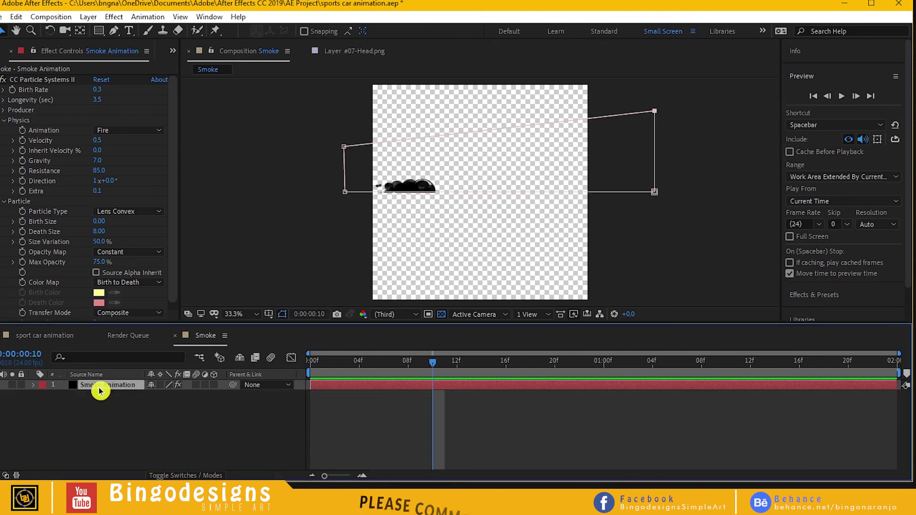
right_click(100, 390)
mouse_move(143, 217)
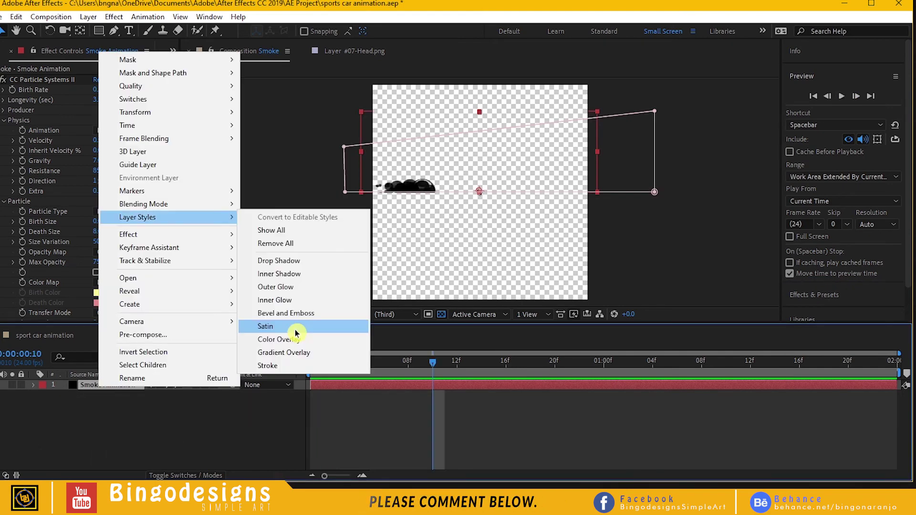
left_click(296, 343)
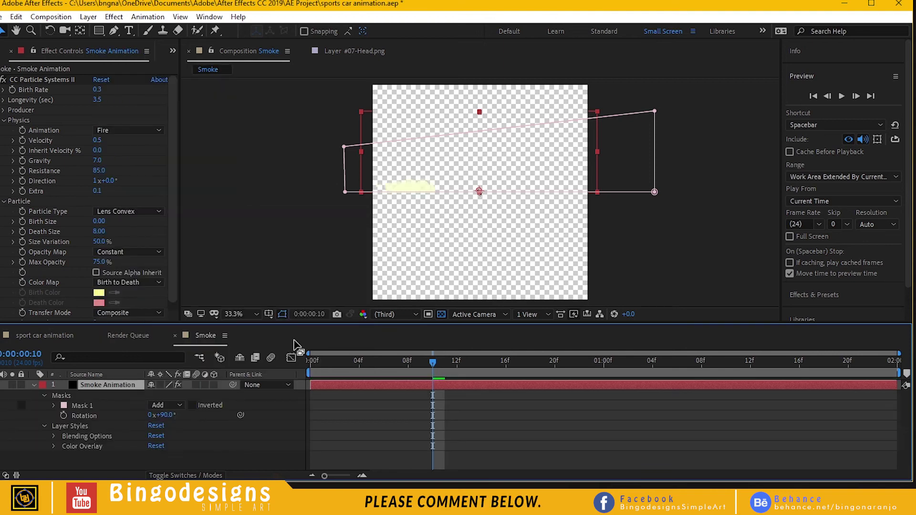
left_click(54, 446)
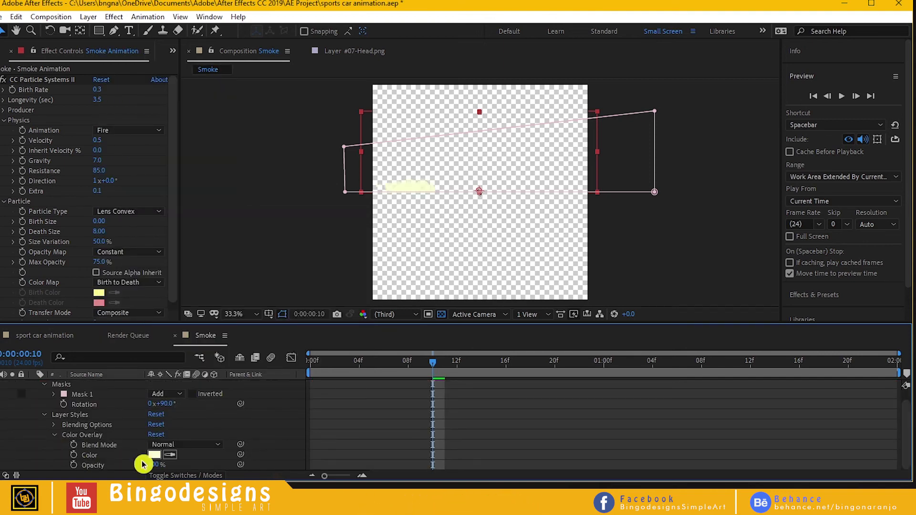
left_click(155, 456)
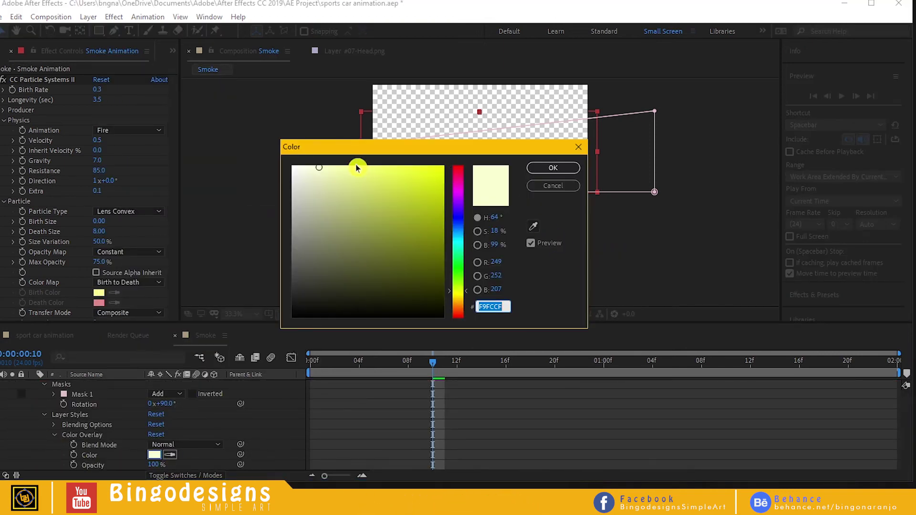
left_click(553, 169)
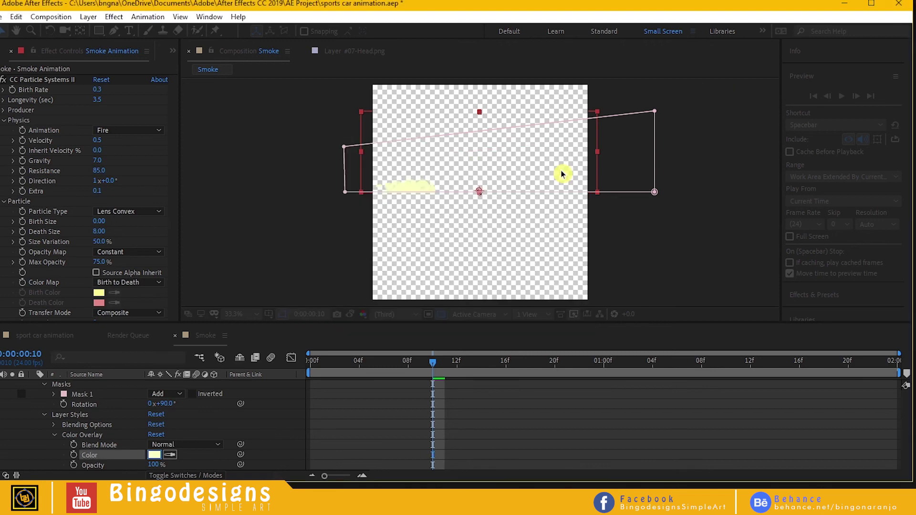
left_click(55, 435)
left_click(44, 426)
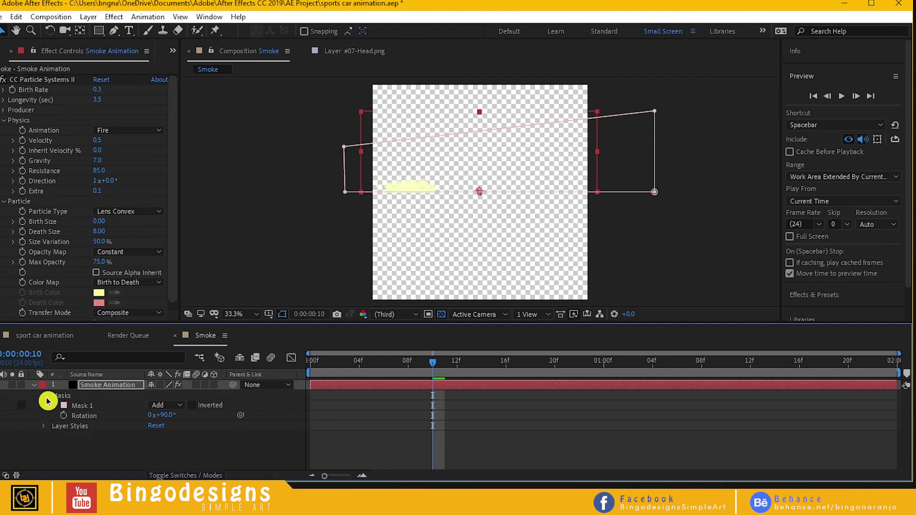
left_click(43, 396)
left_click(34, 385)
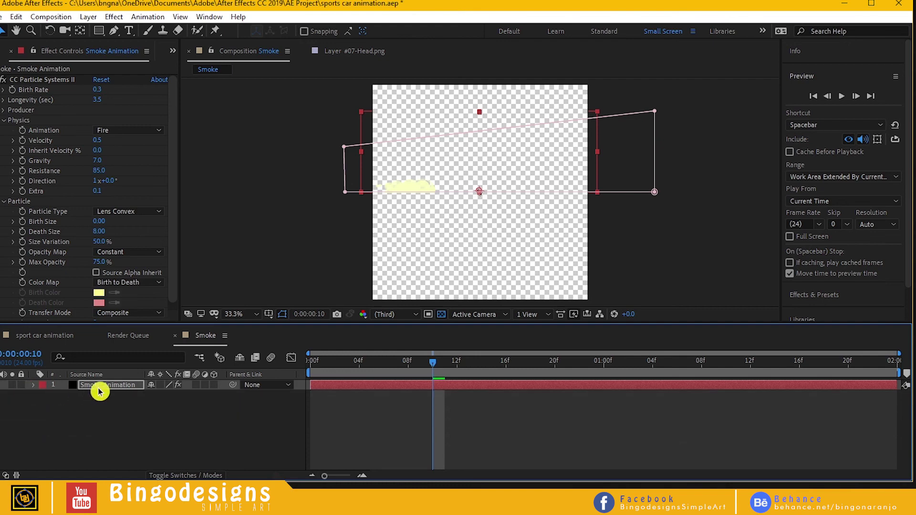
Duplicate the Smoke Animation layer and raise the copy's Longevity to 5.5 and Gravity to 8.6
key("ctrl+d")
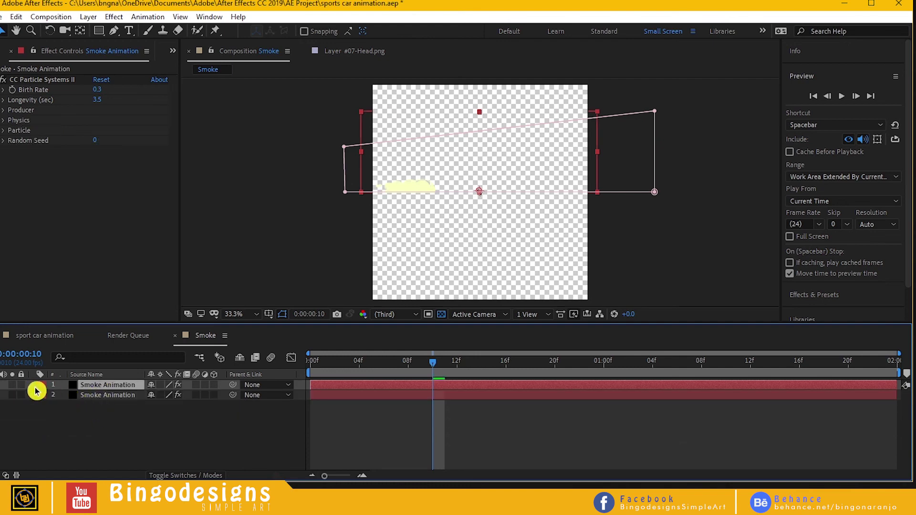
left_click(34, 386)
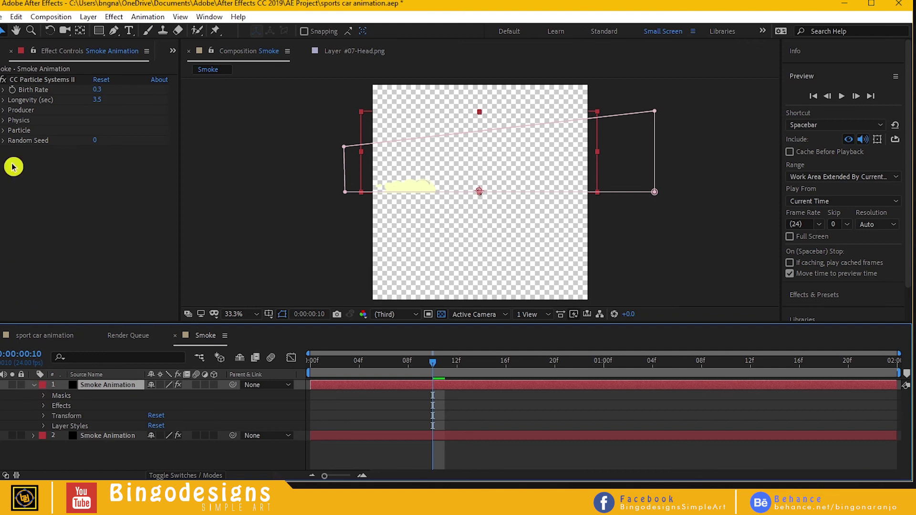
left_click(6, 122)
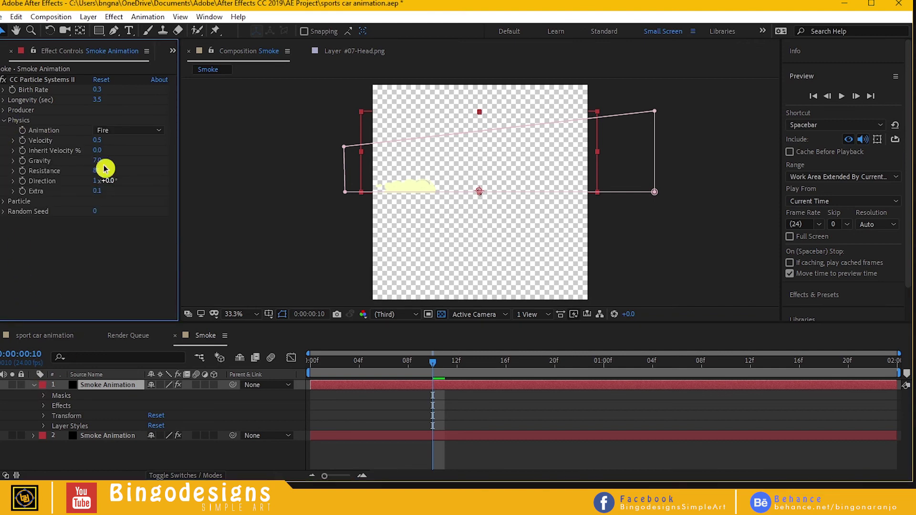
left_click(105, 163)
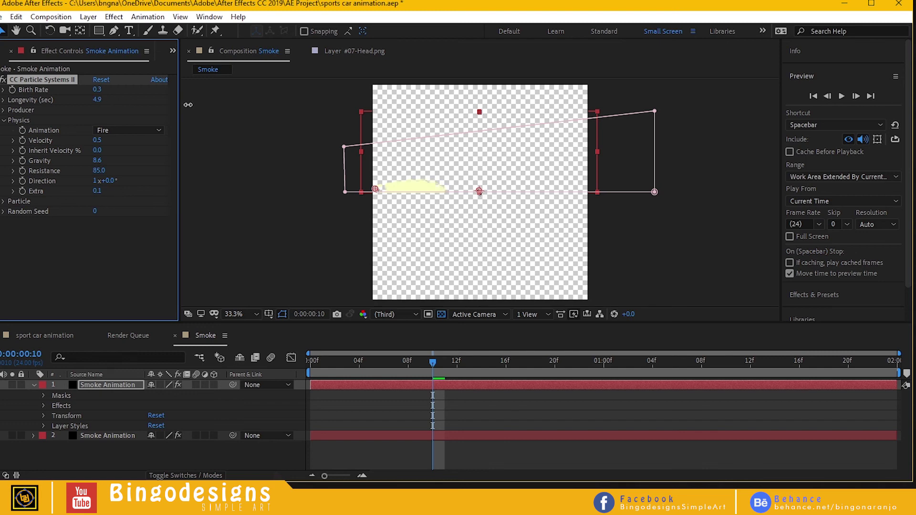
left_click_drag(188, 105, 226, 106)
Change the copy's Color Overlay to a brighter, more saturated yellow
left_click(45, 432)
left_click(44, 426)
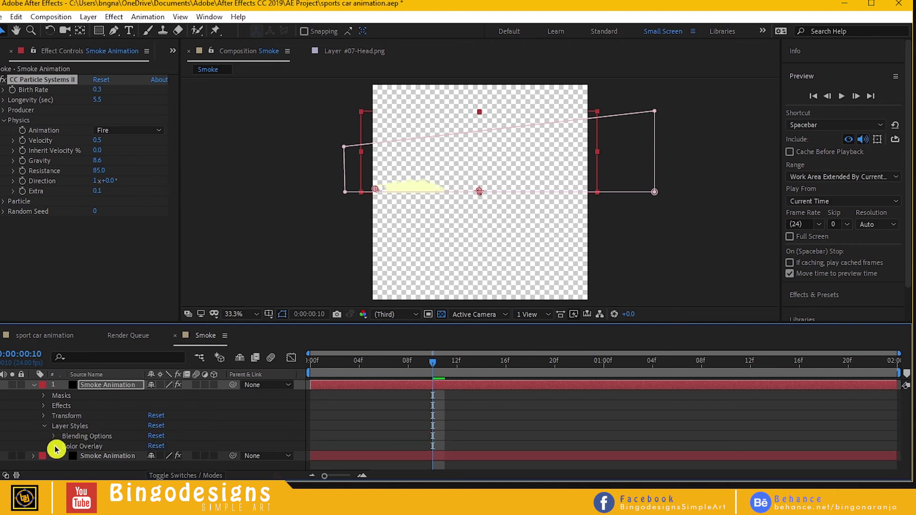
left_click(55, 446)
left_click(154, 455)
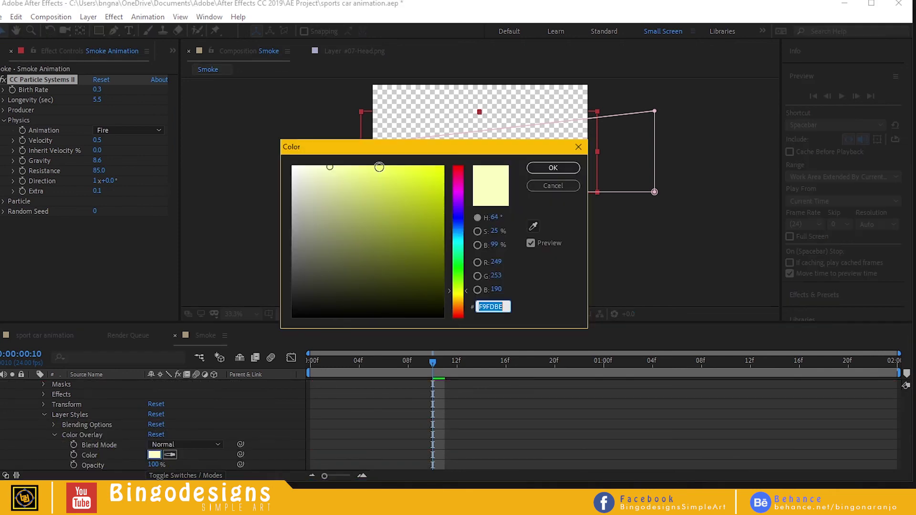
left_click(379, 167)
left_click(550, 170)
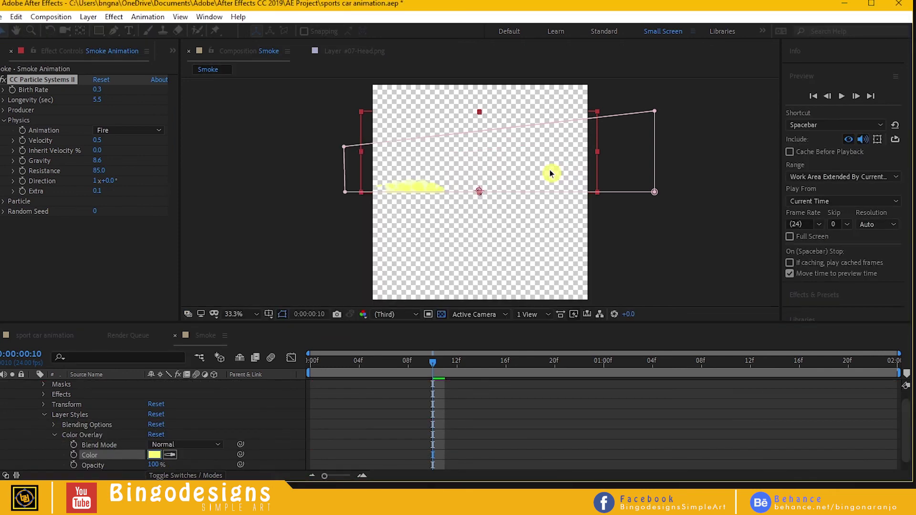
Preview the doubled smoke, then return to the sport car animation composition
left_click(842, 96)
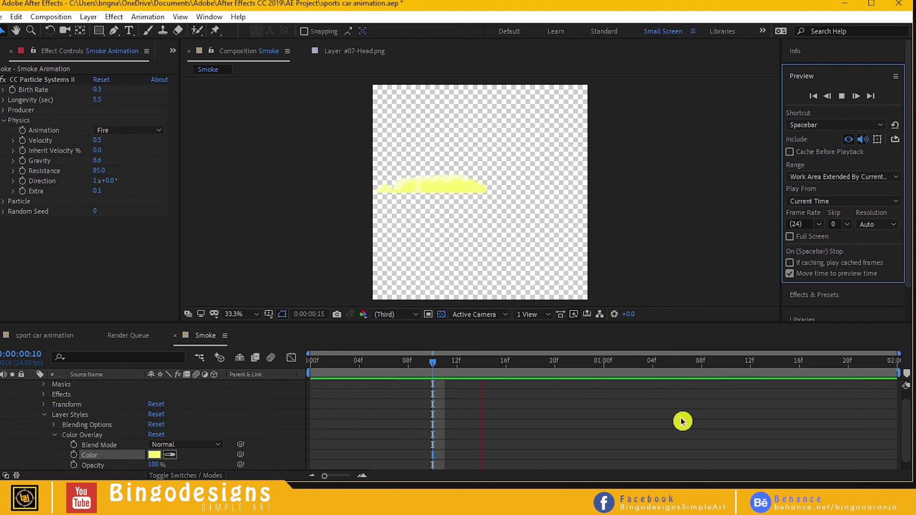
left_click(844, 97)
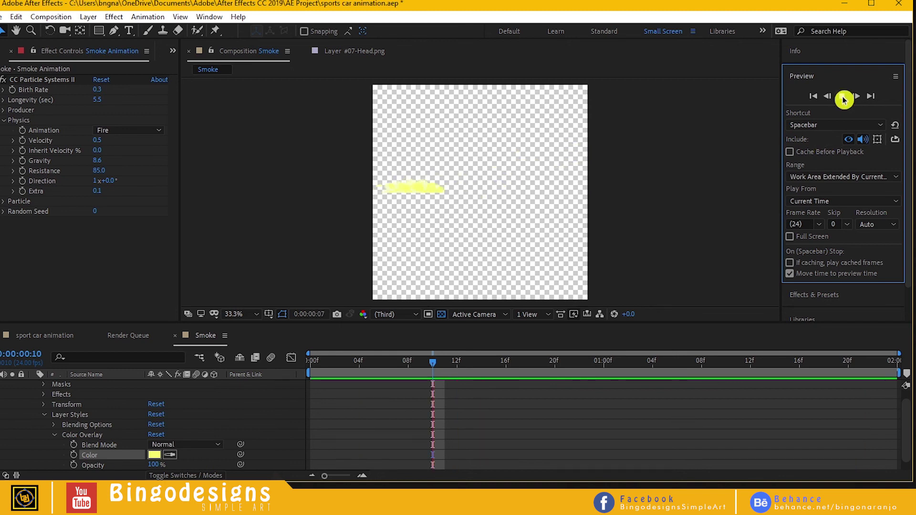
left_click(53, 438)
left_click(54, 437)
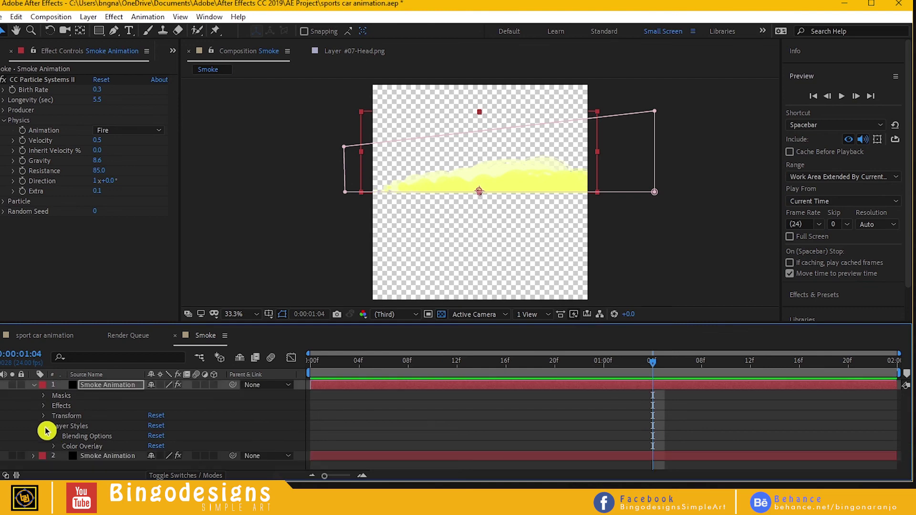
left_click(61, 334)
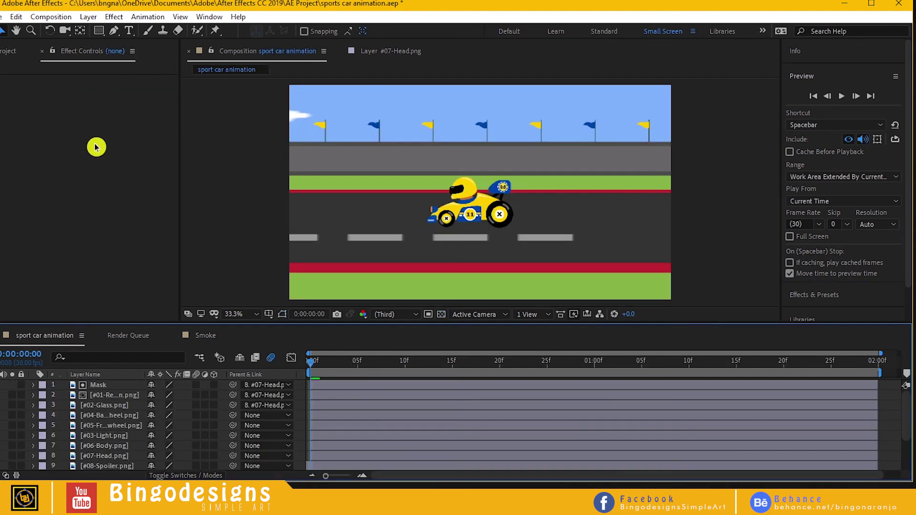
Add the Smoke comp as the car scene's top layer, positioned at the car's rear wheel
key("ctrl+0")
left_click_drag(29, 174, 115, 386)
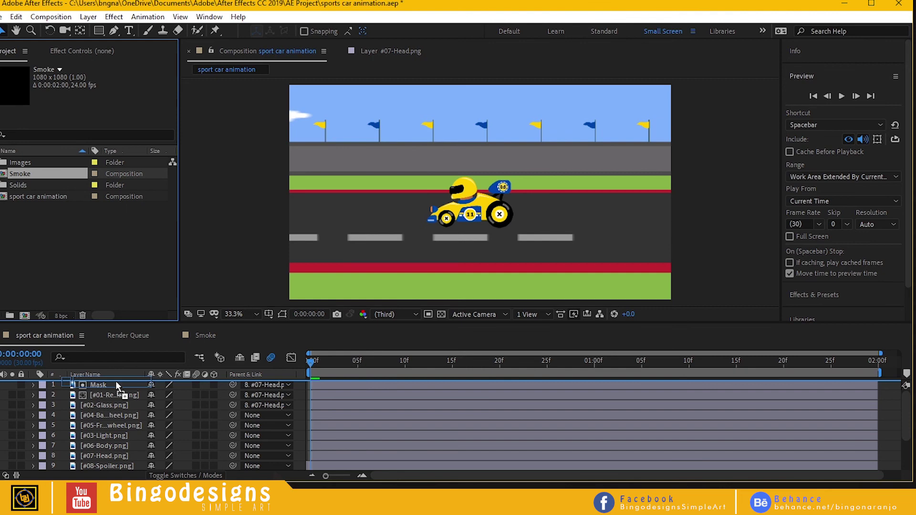
left_click_drag(116, 380, 115, 380)
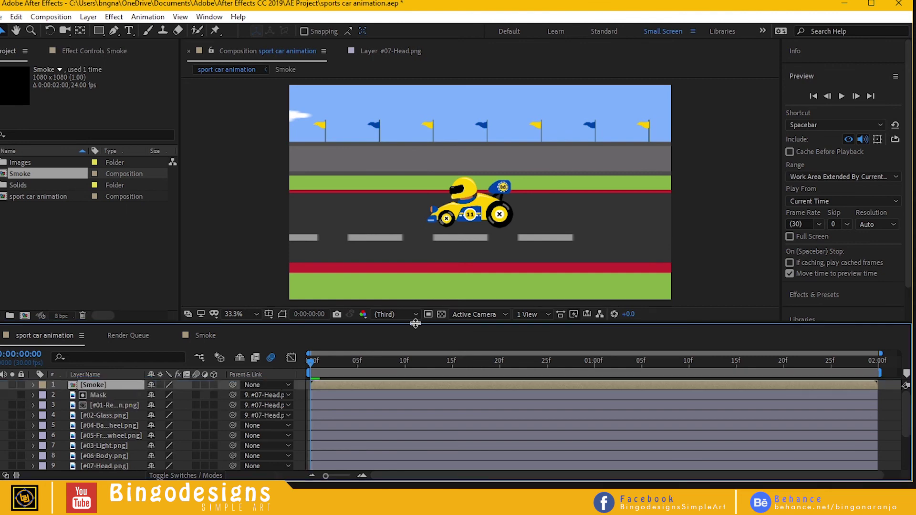
left_click(413, 365)
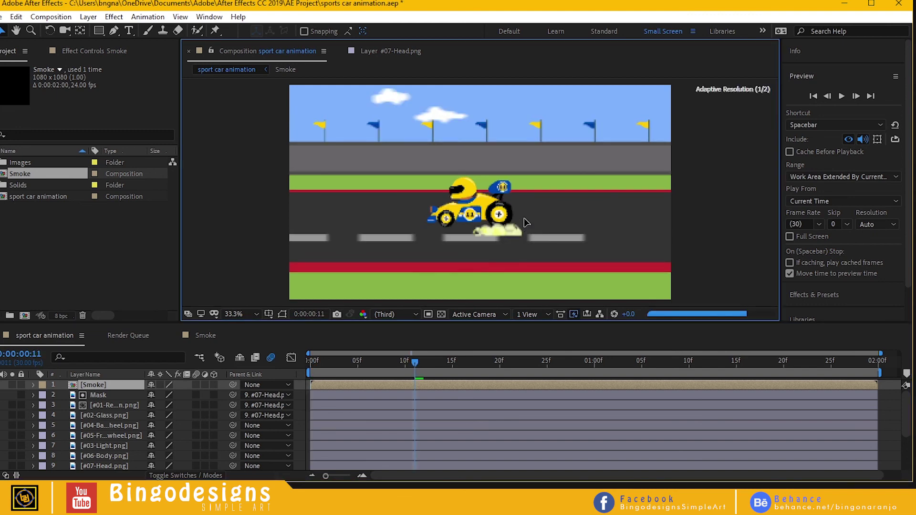
left_click_drag(505, 237, 521, 226)
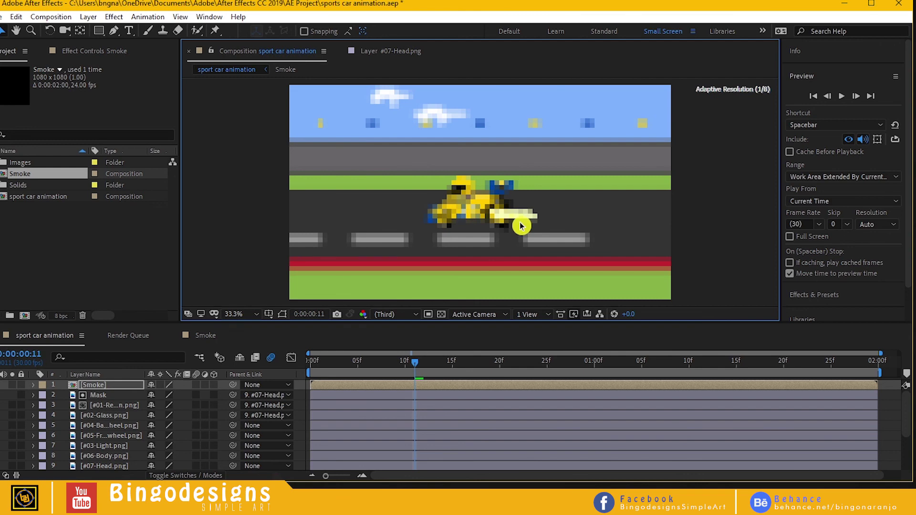
left_click_drag(521, 226, 523, 230)
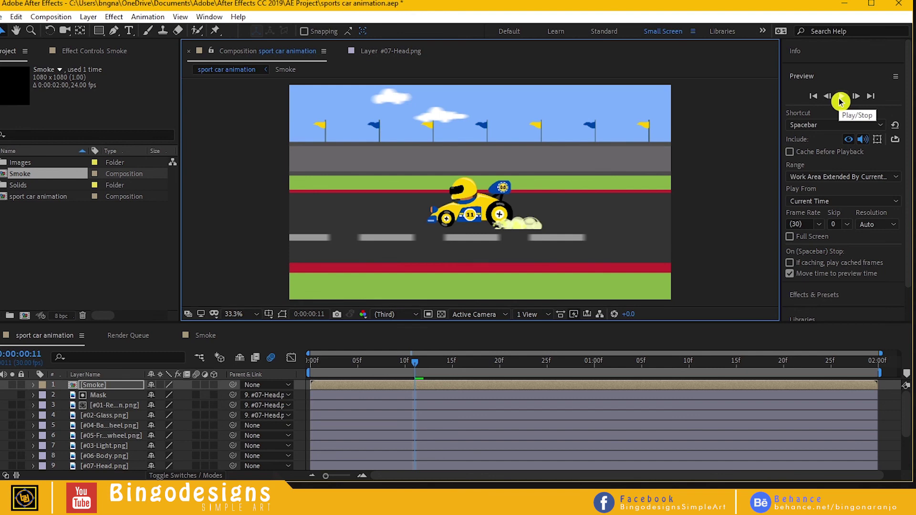
Preview the full scene to check the yellow smoke trailing behind the rear wheel, then stop playback
left_click(840, 100)
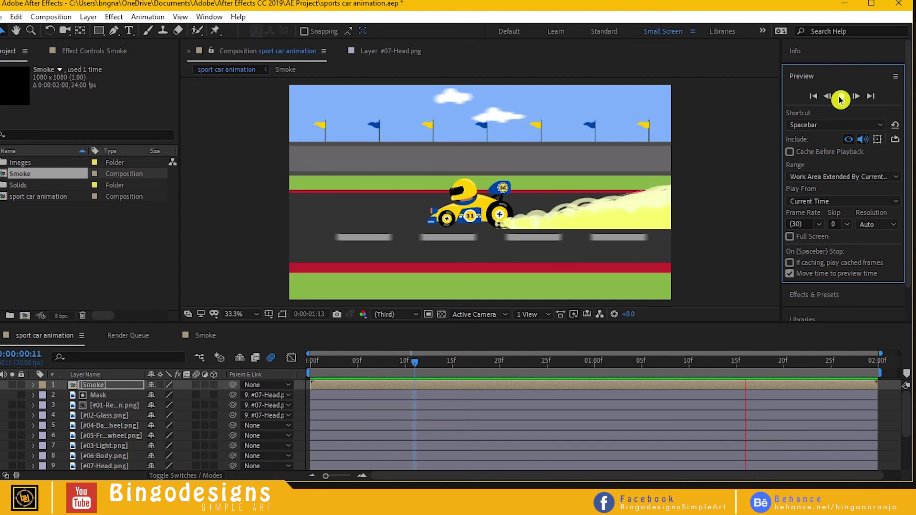
left_click(840, 99)
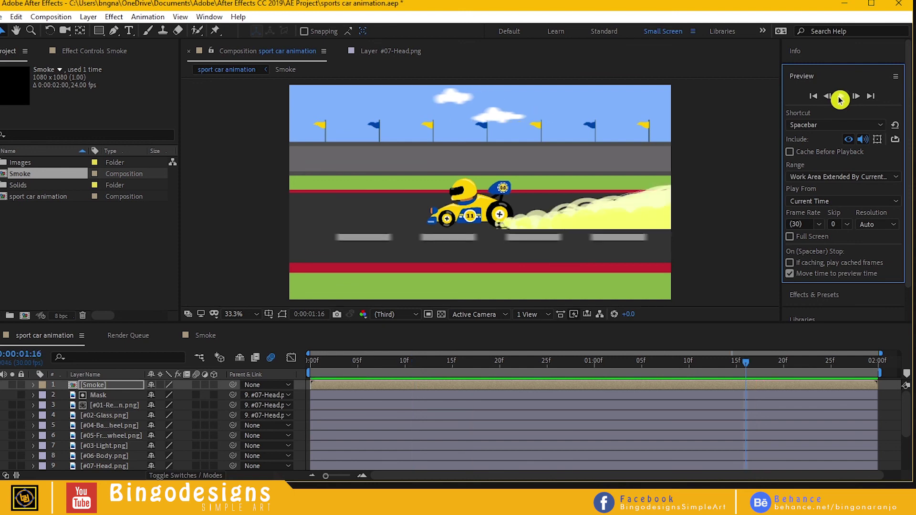